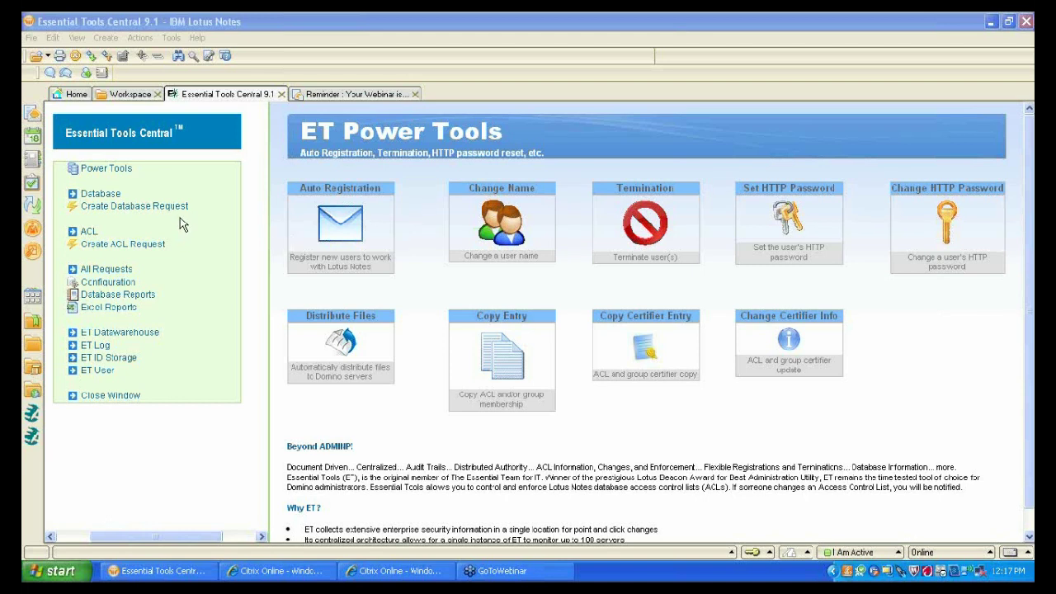
- List the databases by design/inherit template and expand the ExtR7Mail template
click(103, 197)
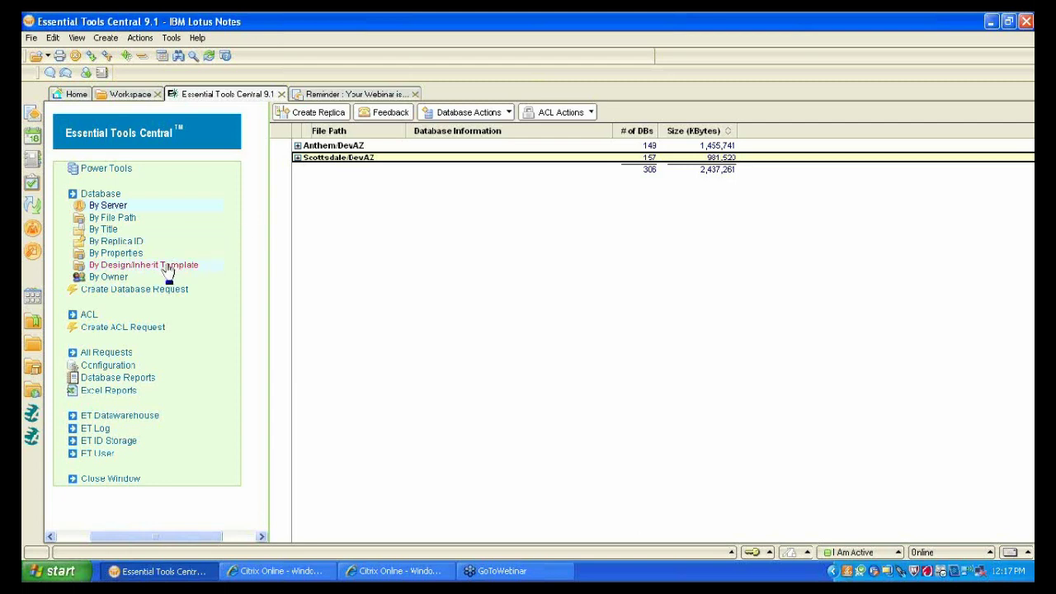
click(134, 265)
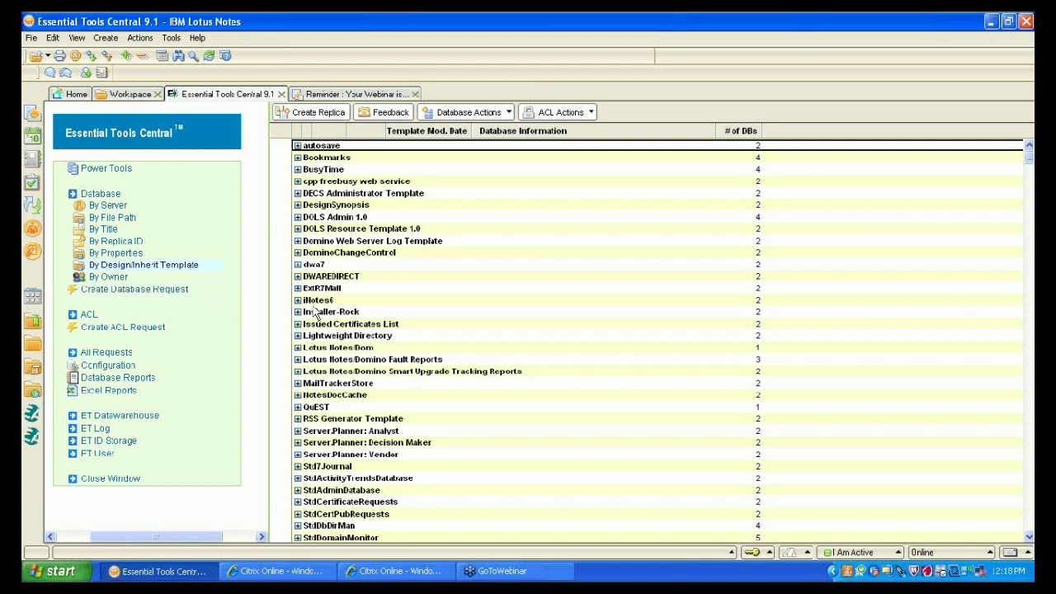
click(298, 288)
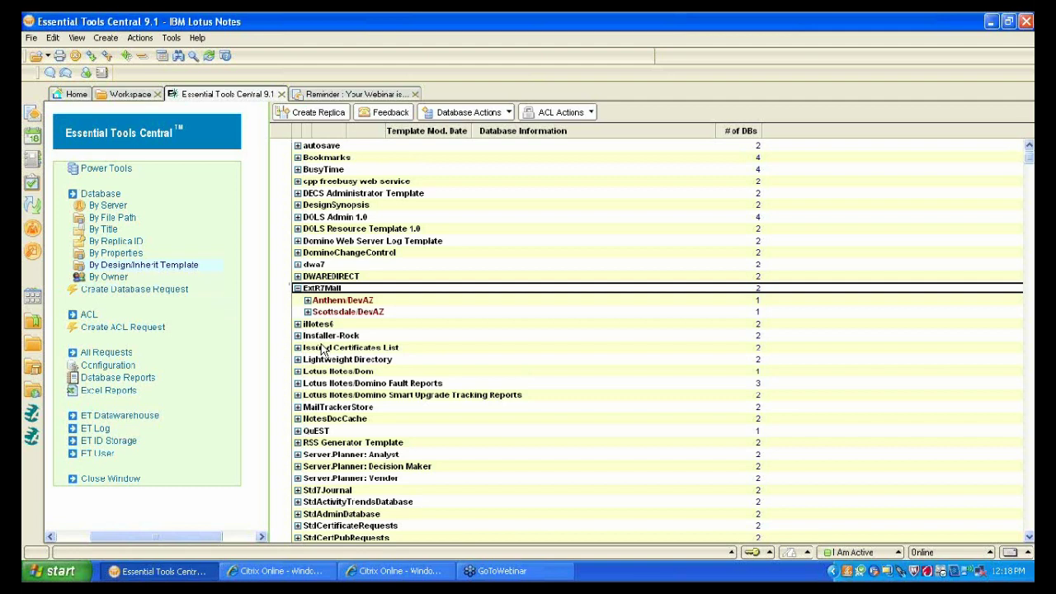
- Find the StdR4PublicAddressBook template and expand it down to the databases on the Anthem/DevAZ server
scroll(338, 421, down, 4)
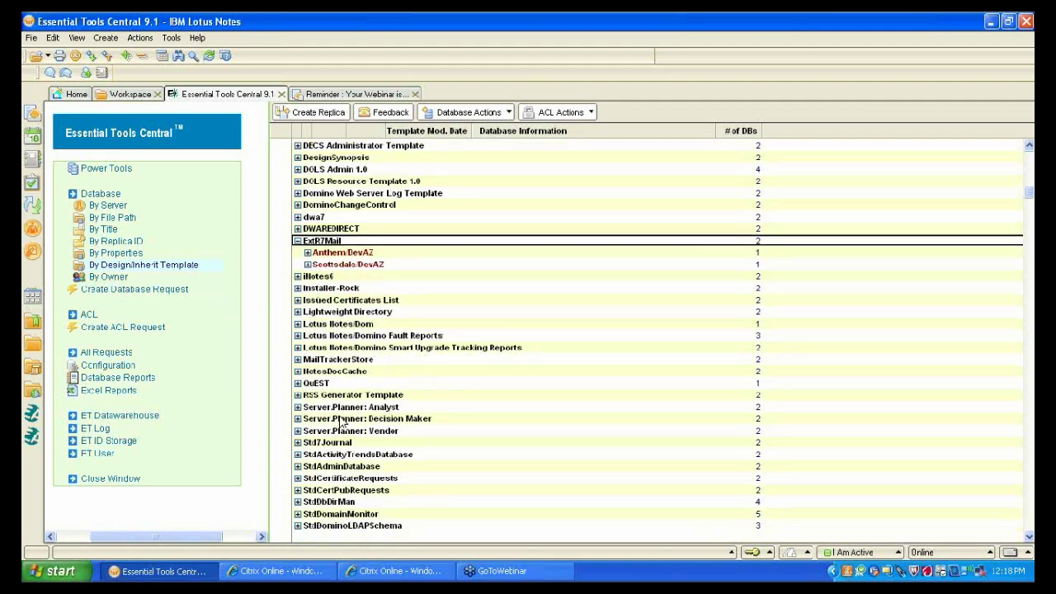
scroll(345, 429, down, 4)
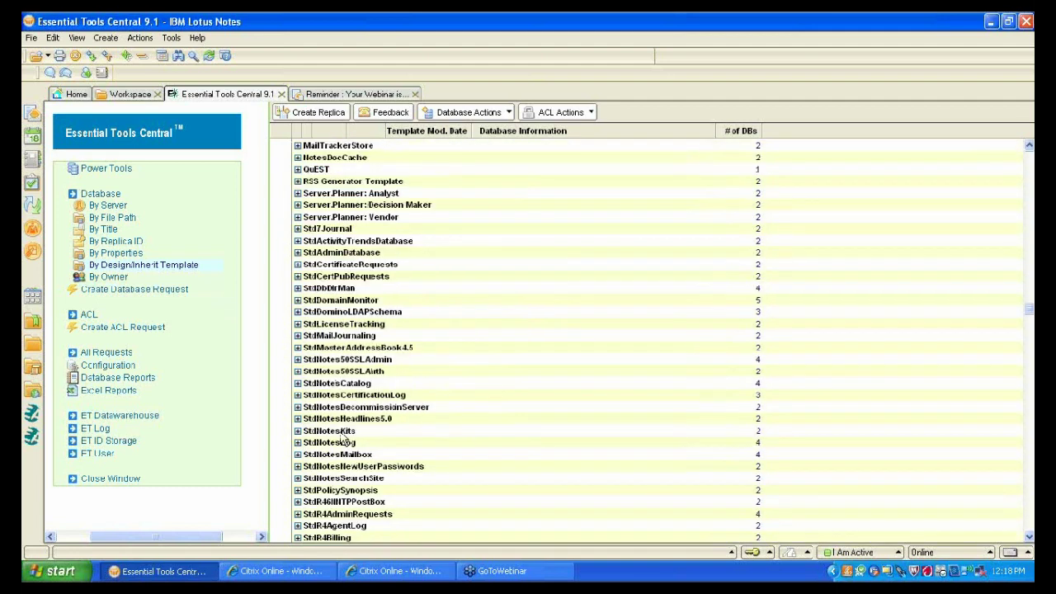
scroll(345, 441, down, 3)
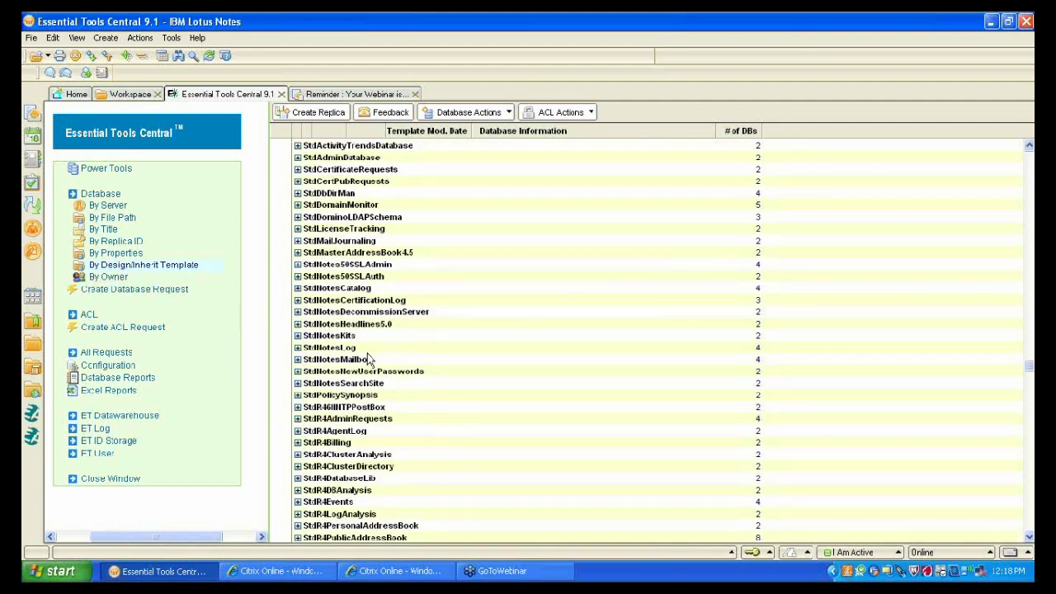
scroll(367, 355, down, 3)
click(318, 443)
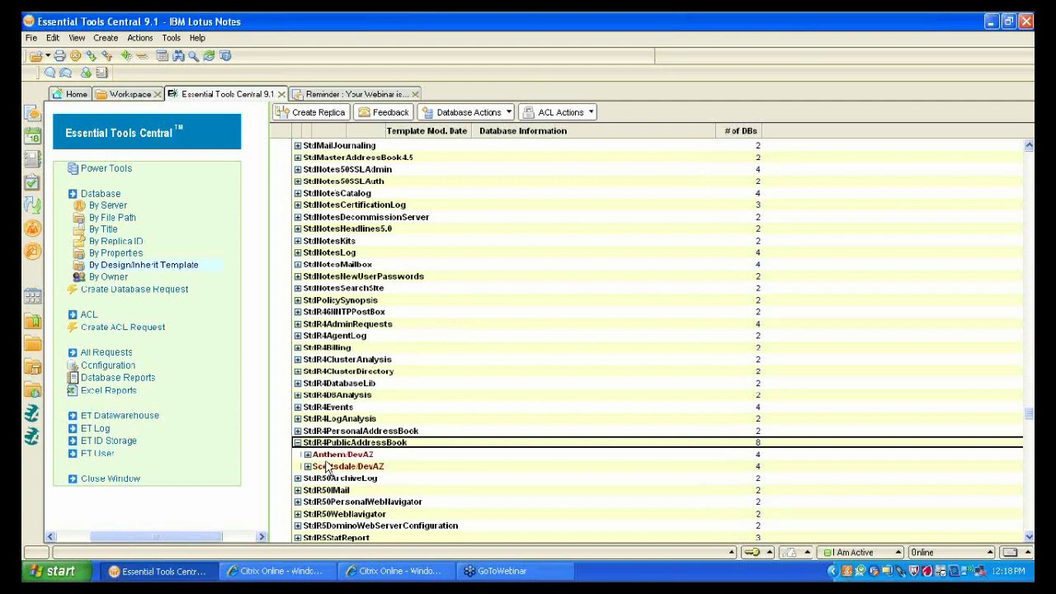
click(307, 455)
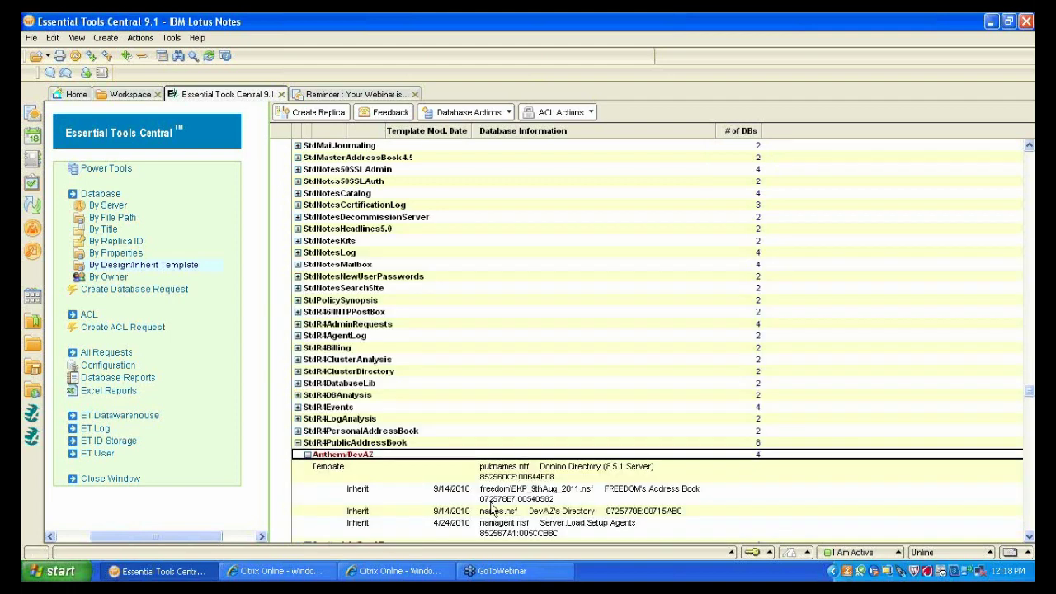
- Mark the three inheriting databases under Anthem/DevAZ and create a Database Information request for them
click(569, 492)
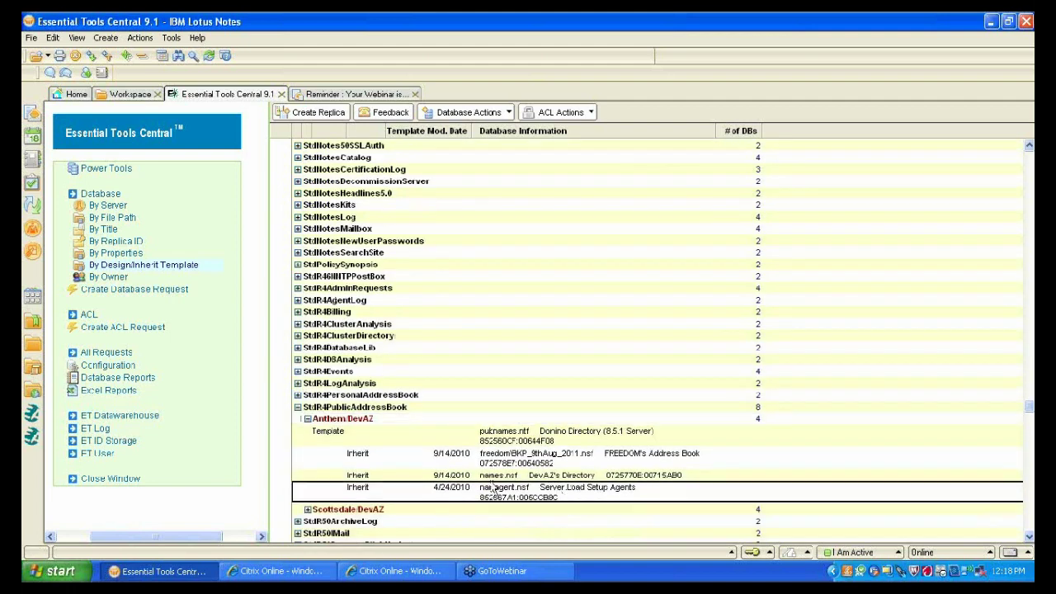
click(363, 462)
drag(285, 454, 287, 493)
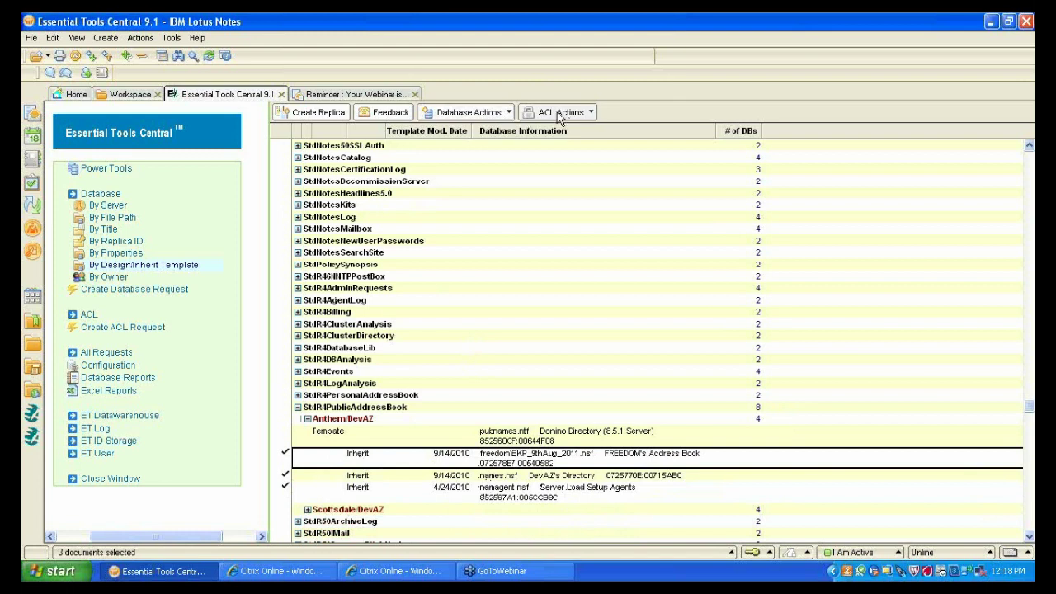
click(484, 115)
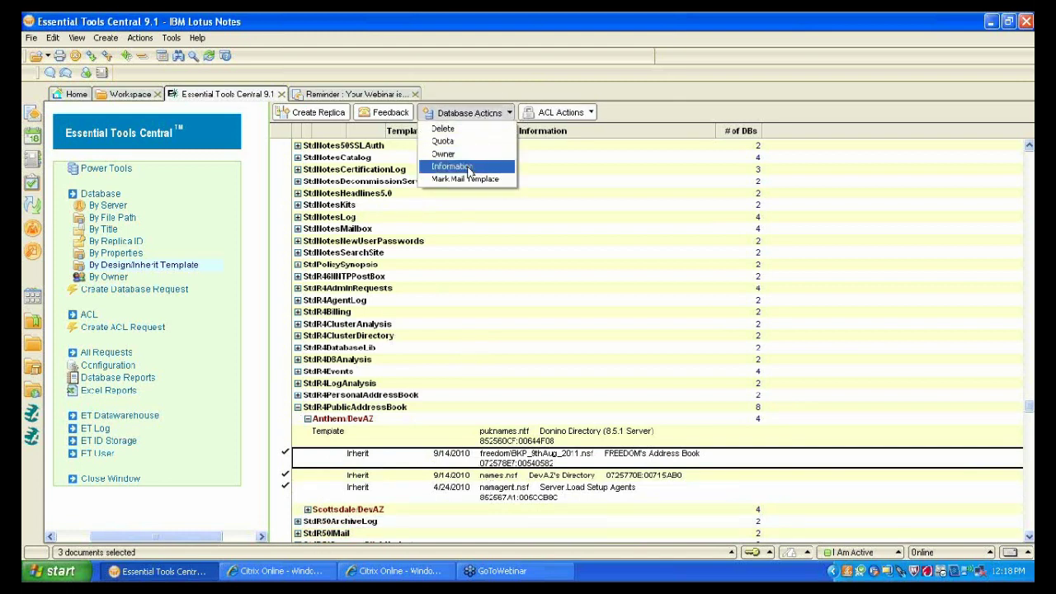
click(468, 169)
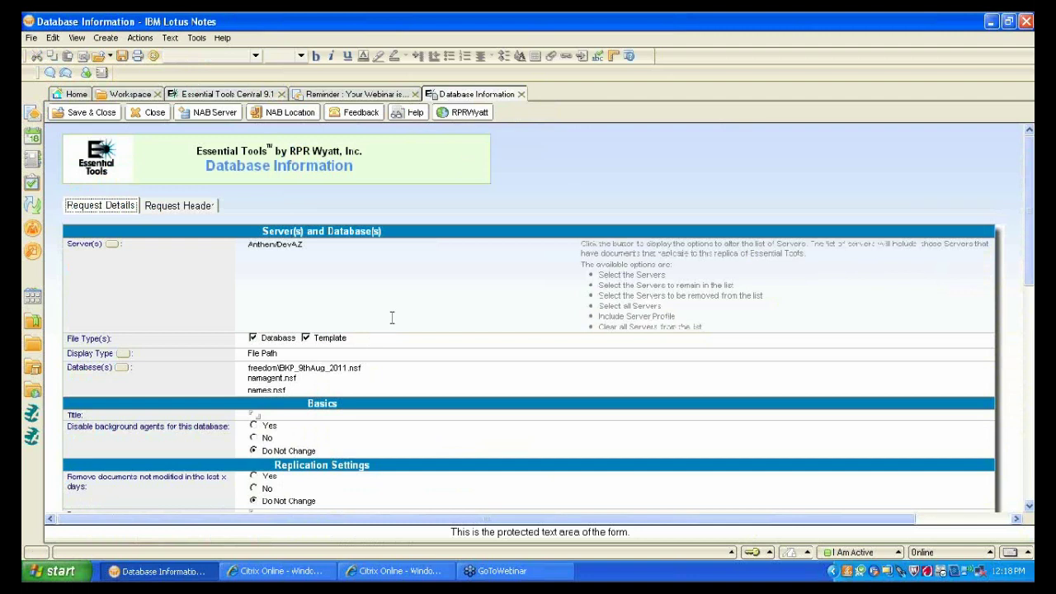
- Set the request's inherited design template to "New Template name", then save and close the request
scroll(392, 318, down, 5)
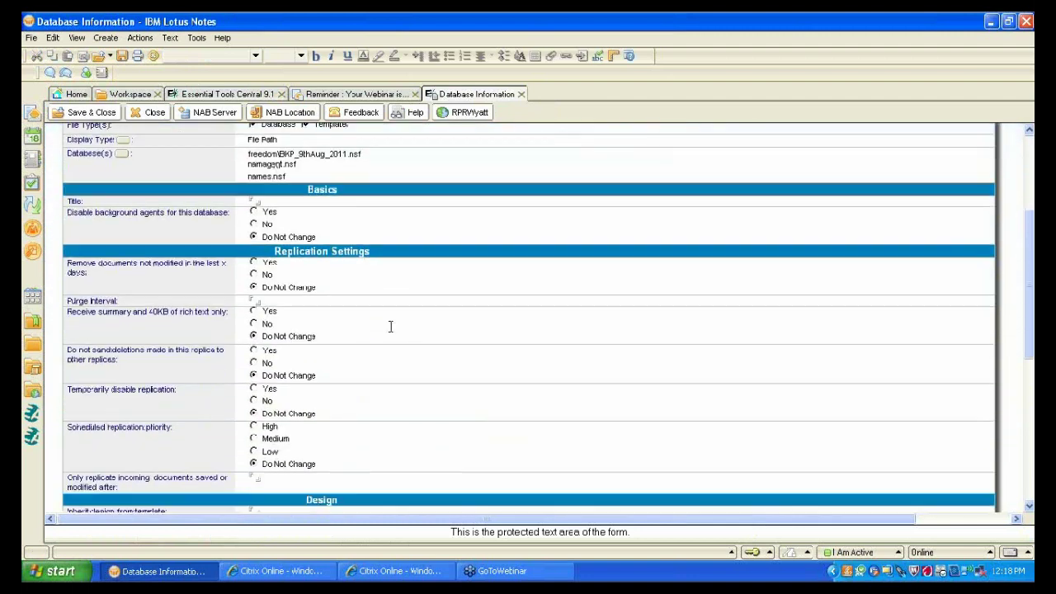
scroll(391, 327, down, 6)
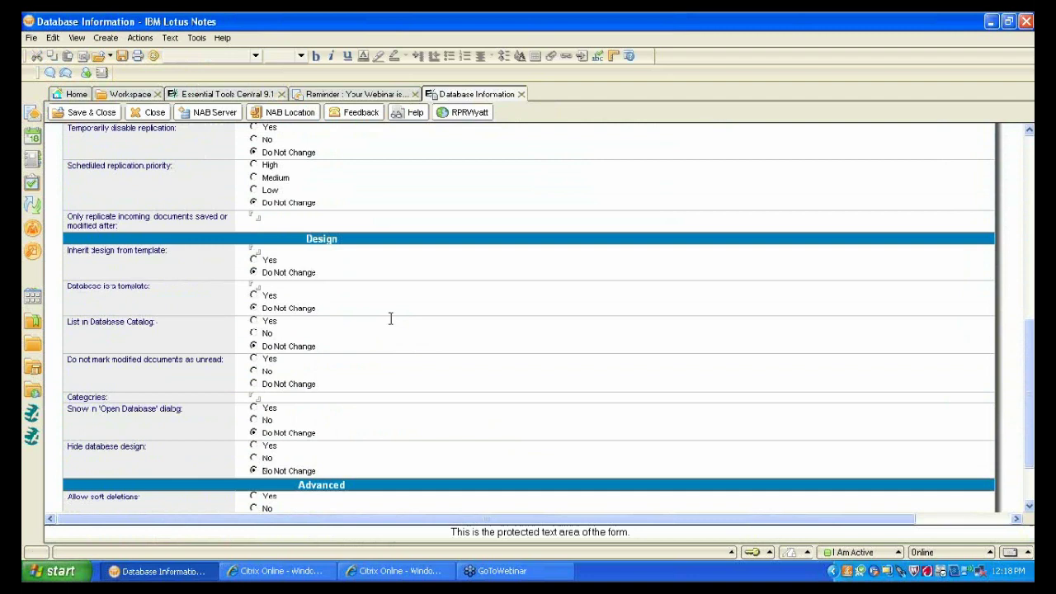
scroll(390, 318, down, 2)
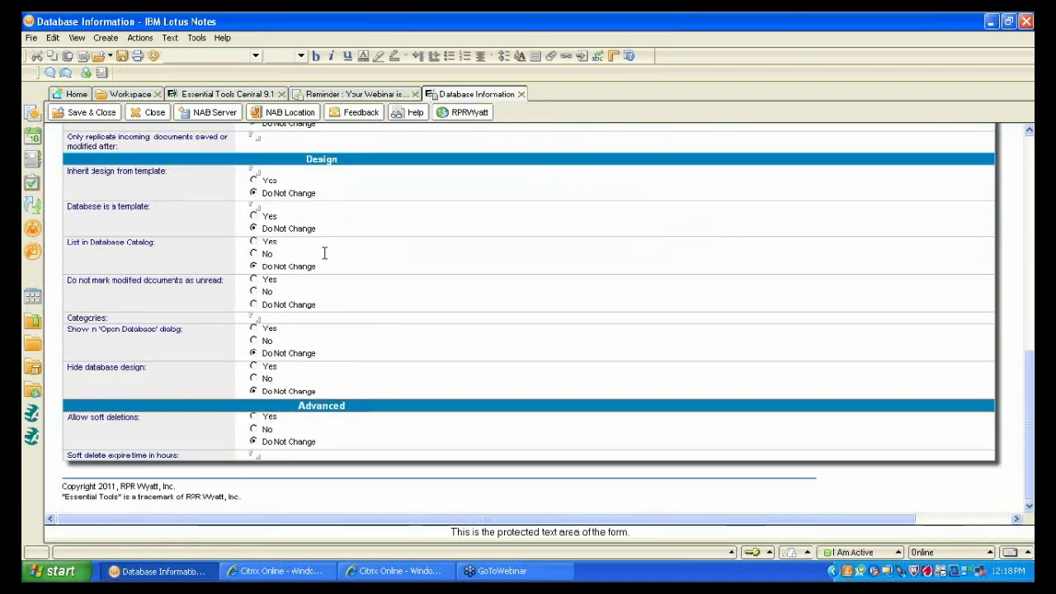
click(285, 171)
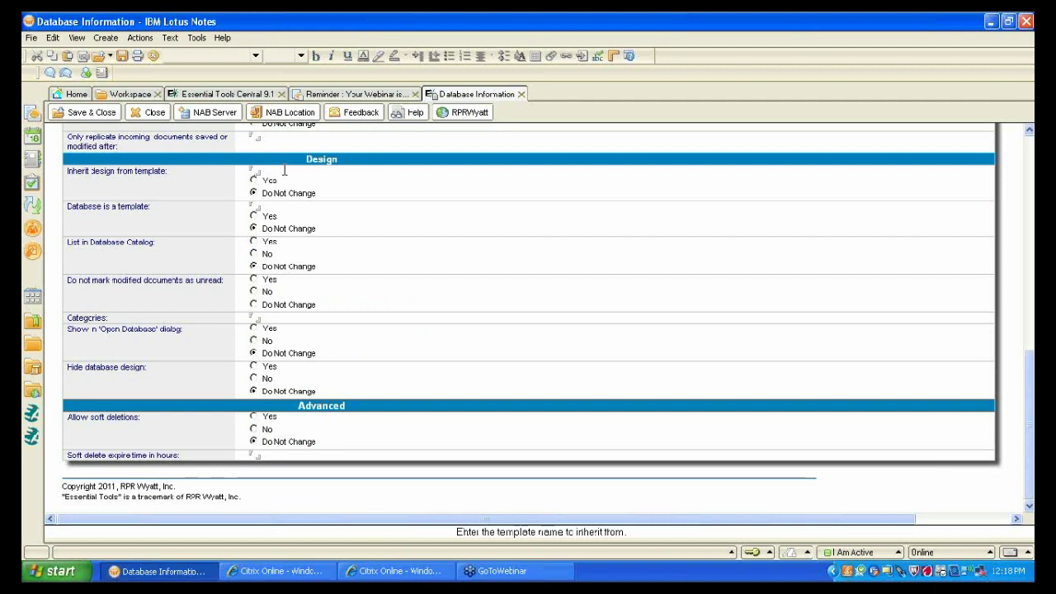
text(New Template name)
click(86, 112)
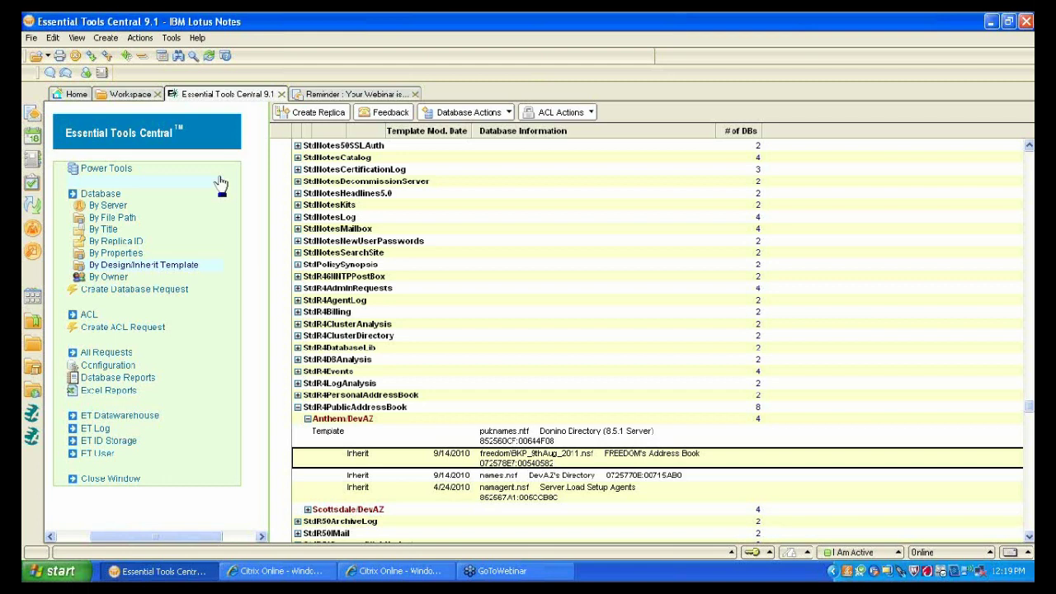
- List the ACLs by entry/access level and expand the "QueenCreek/DevAZ - Manager - Server" entry
click(89, 315)
click(144, 366)
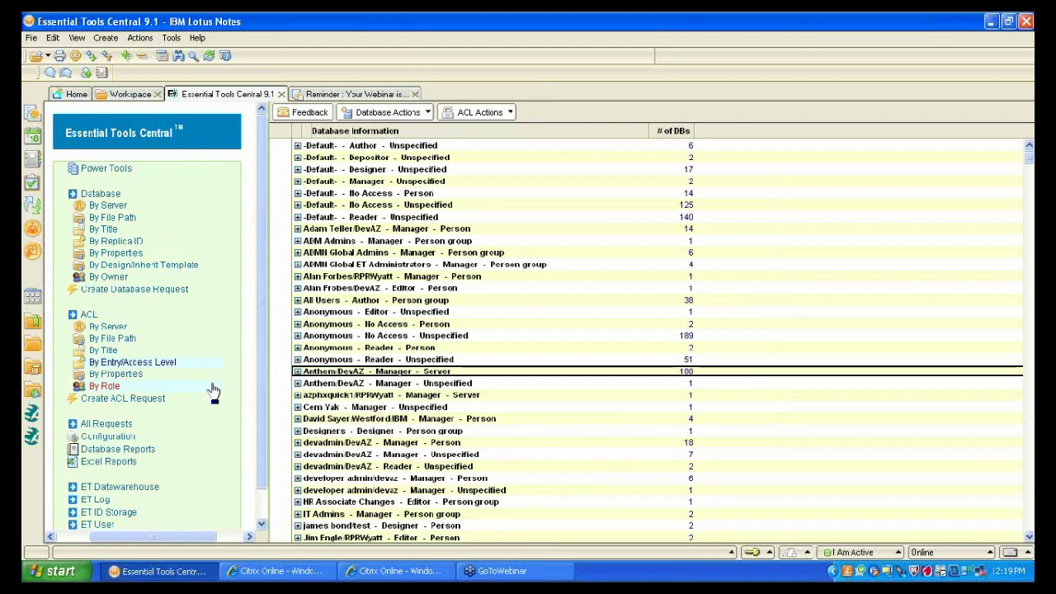
scroll(402, 373, down, 2)
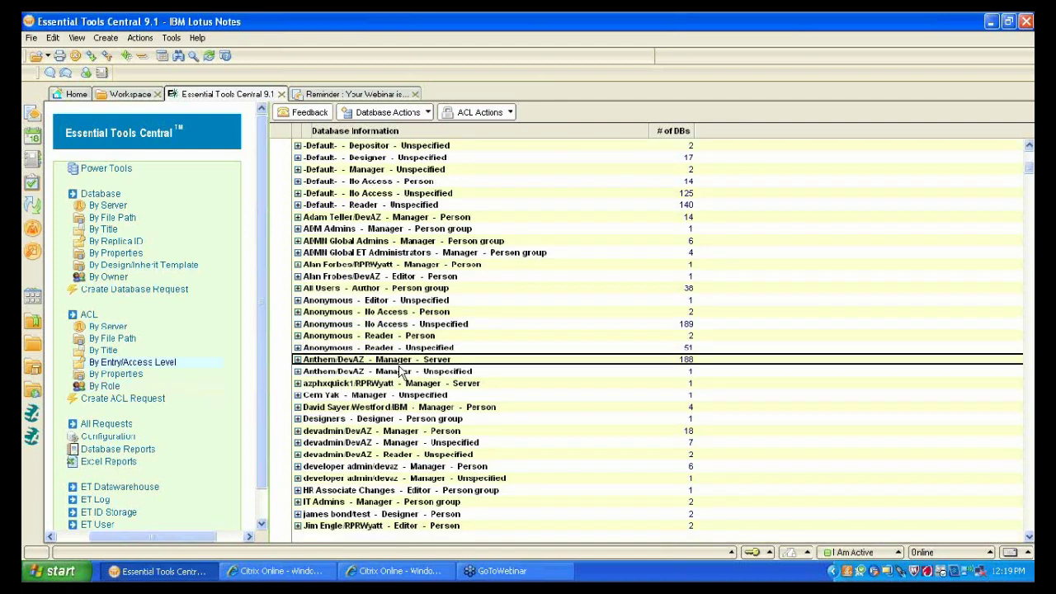
scroll(403, 373, down, 1)
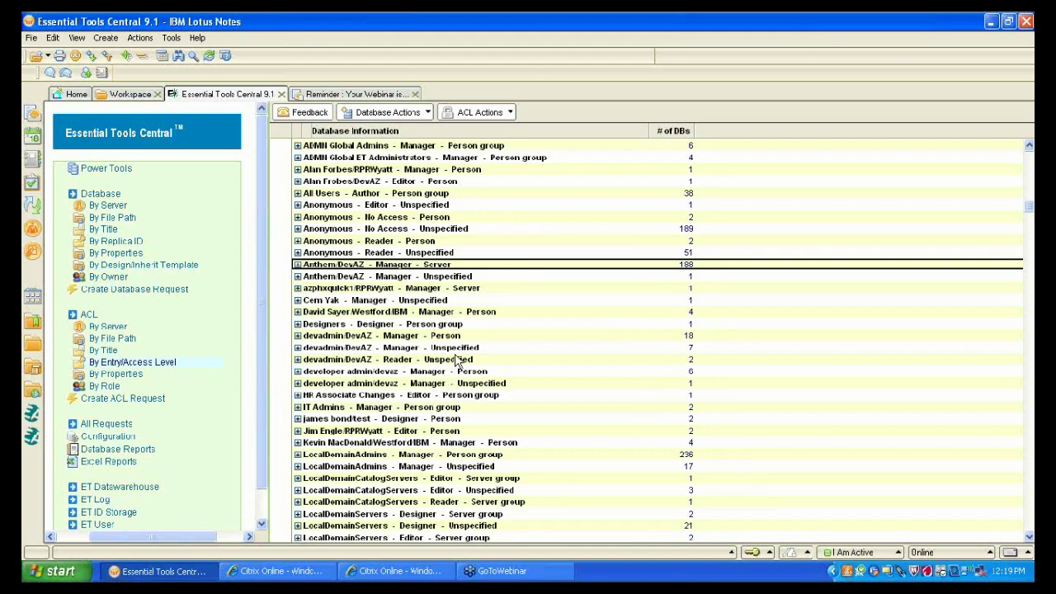
scroll(460, 363, down, 5)
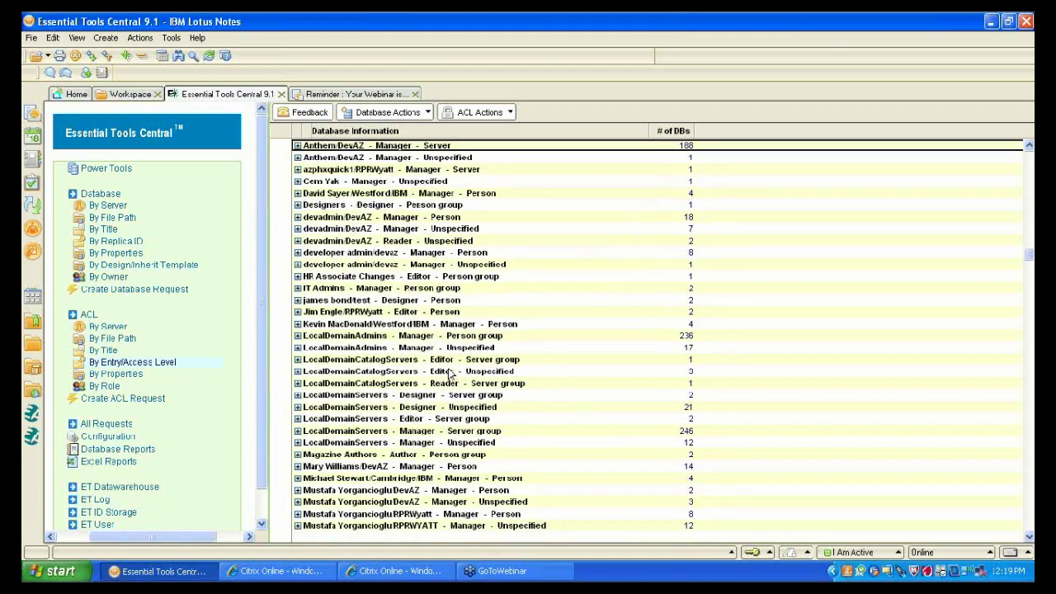
scroll(451, 380, down, 3)
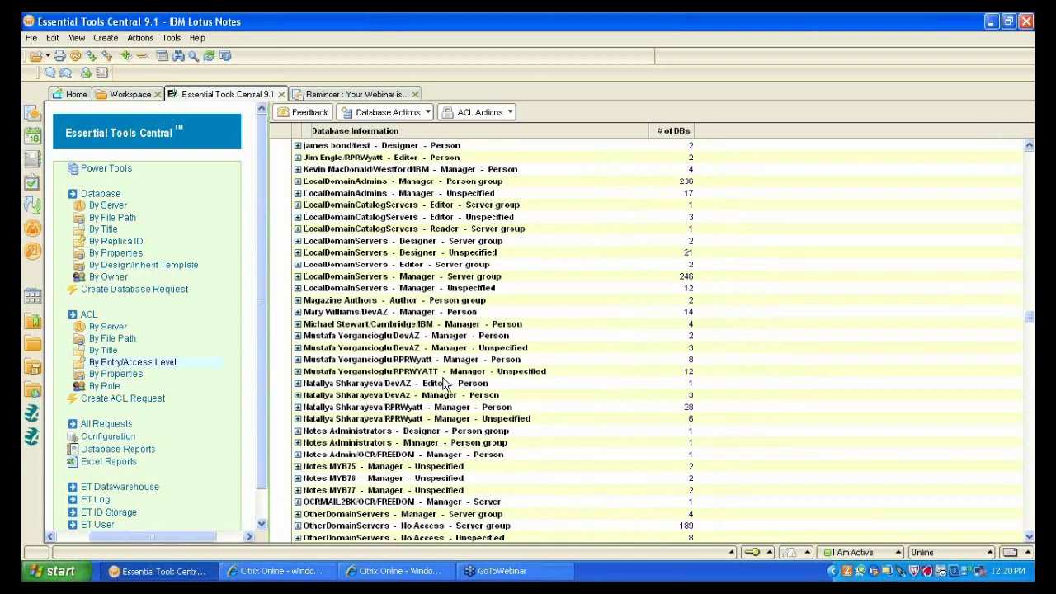
scroll(446, 386, down, 2)
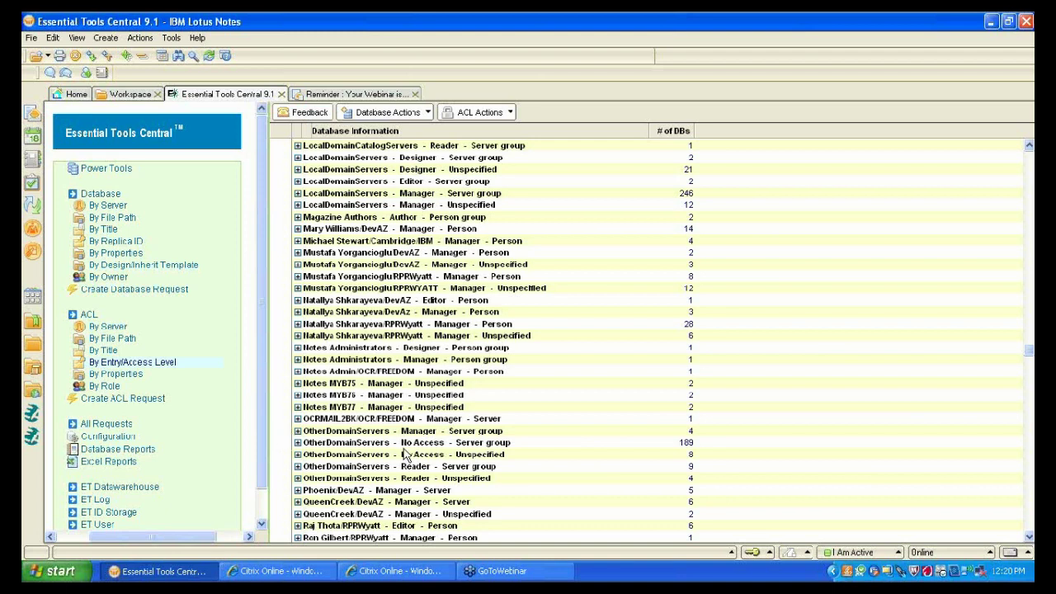
scroll(369, 419, down, 2)
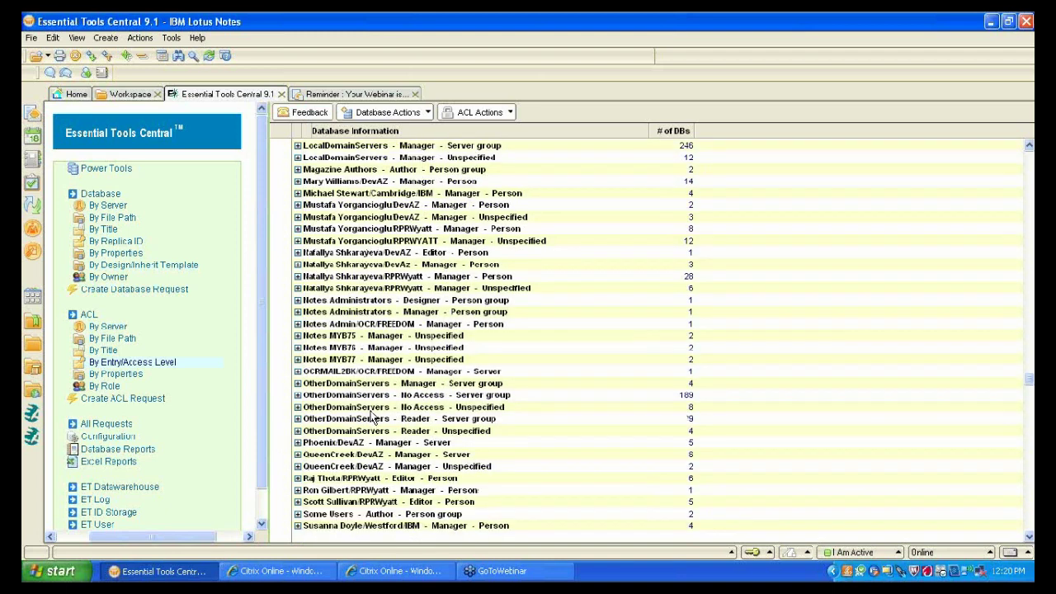
scroll(372, 418, down, 1)
click(346, 433)
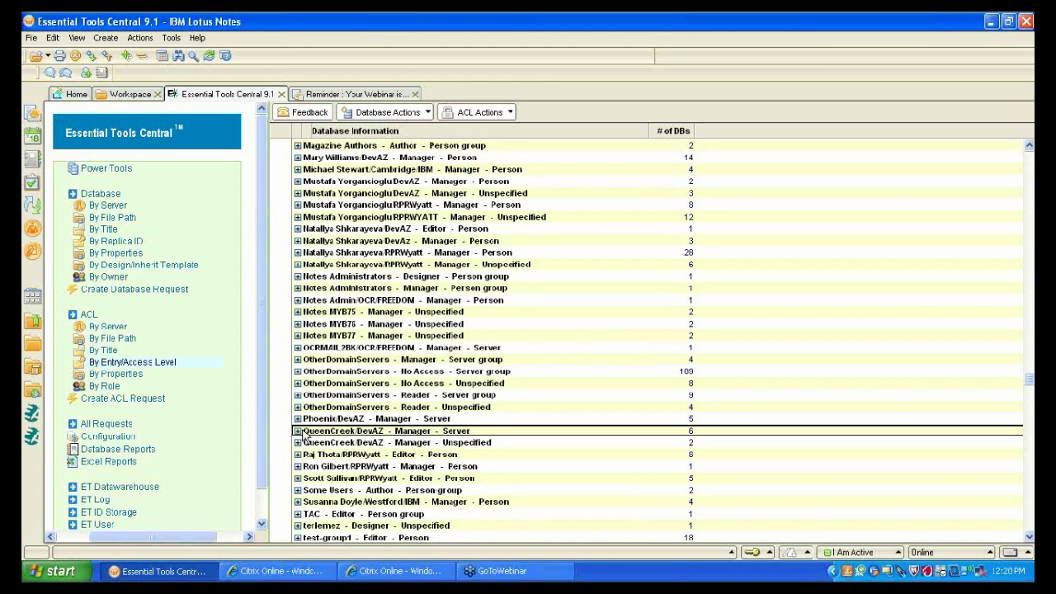
click(299, 431)
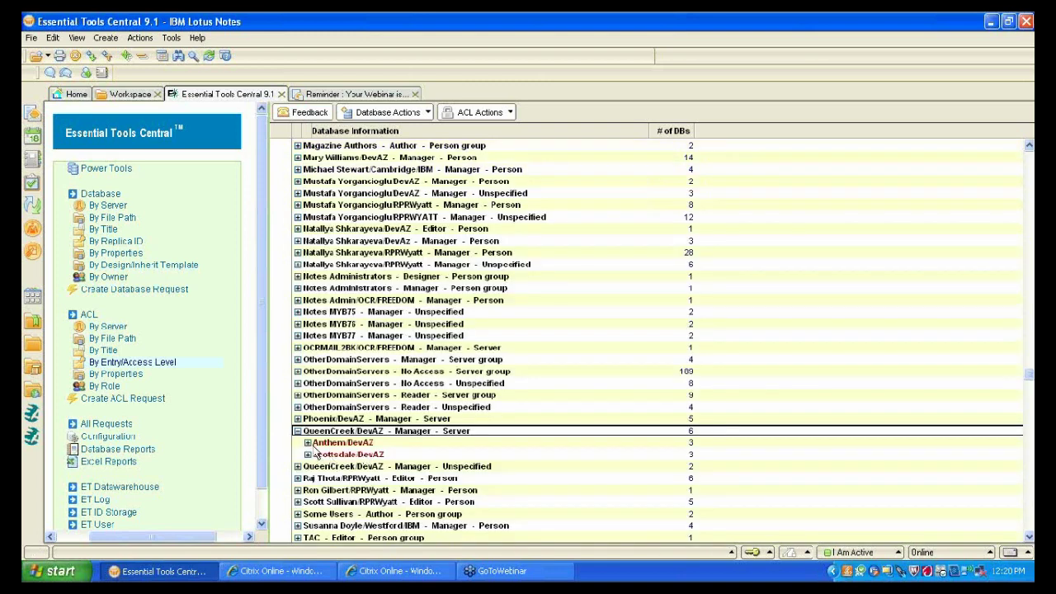
- Expand Anthem/DevAZ and Scottsdale/DevAZ under the QueenCreek/DevAZ entry and mark all their databases
click(308, 444)
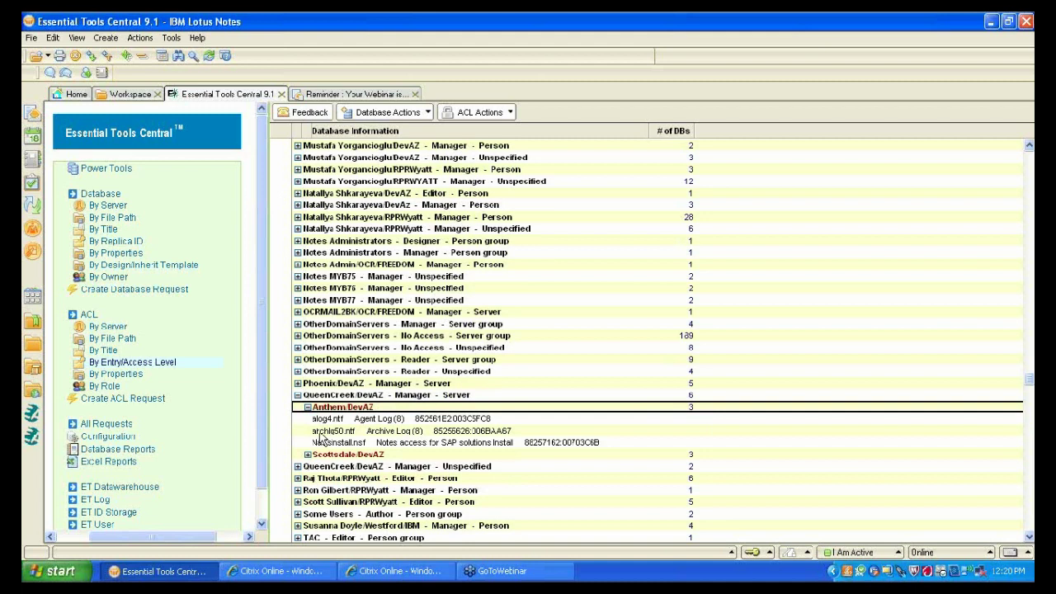
drag(286, 418, 283, 487)
click(308, 454)
click(325, 467)
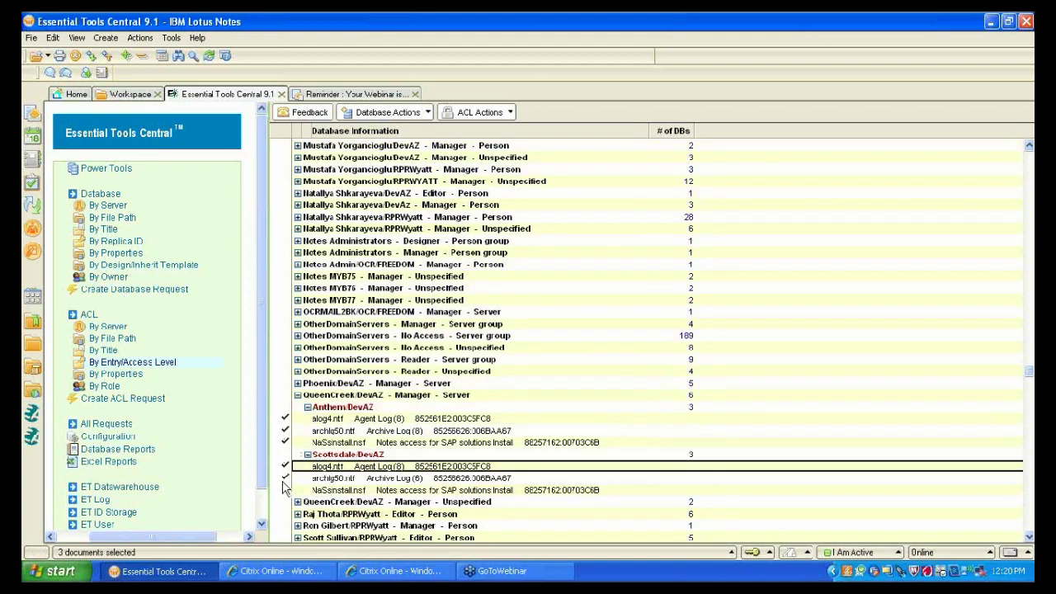
click(330, 491)
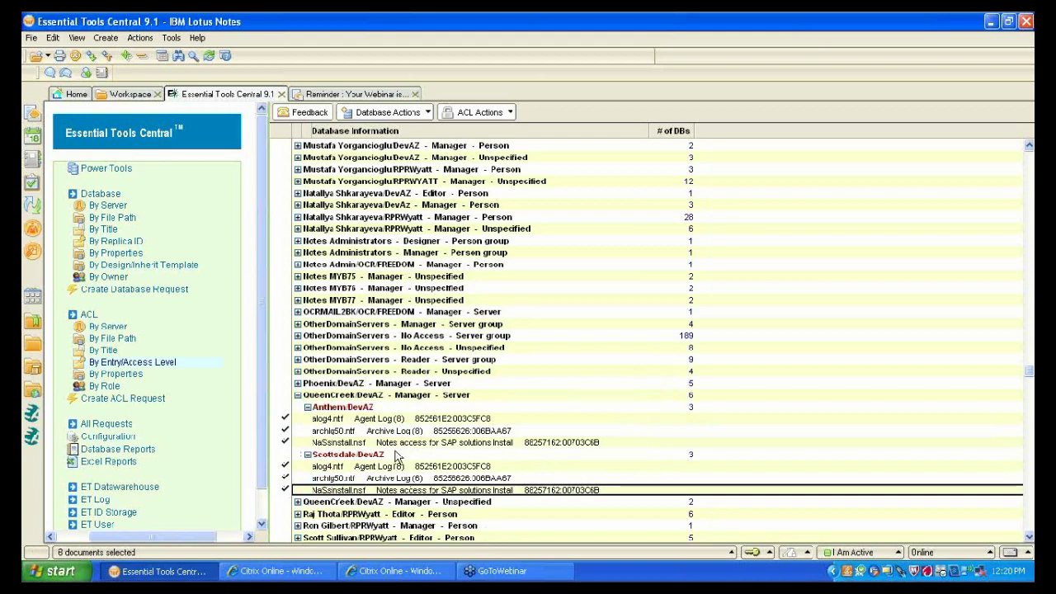
click(398, 432)
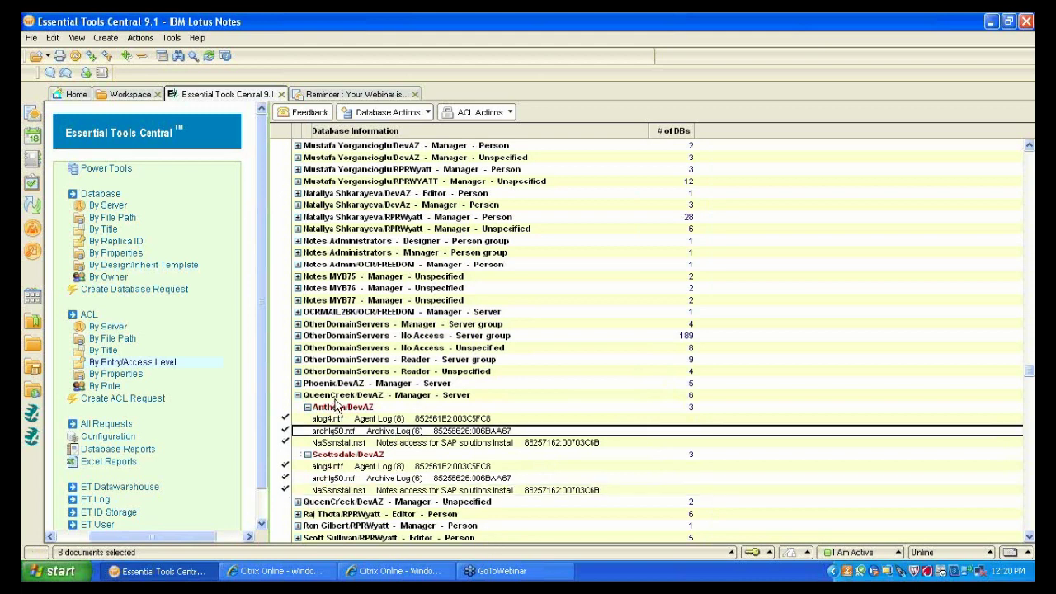
- Create an ACL Change request for the marked databases and set its new access level to Remove
click(473, 116)
click(466, 130)
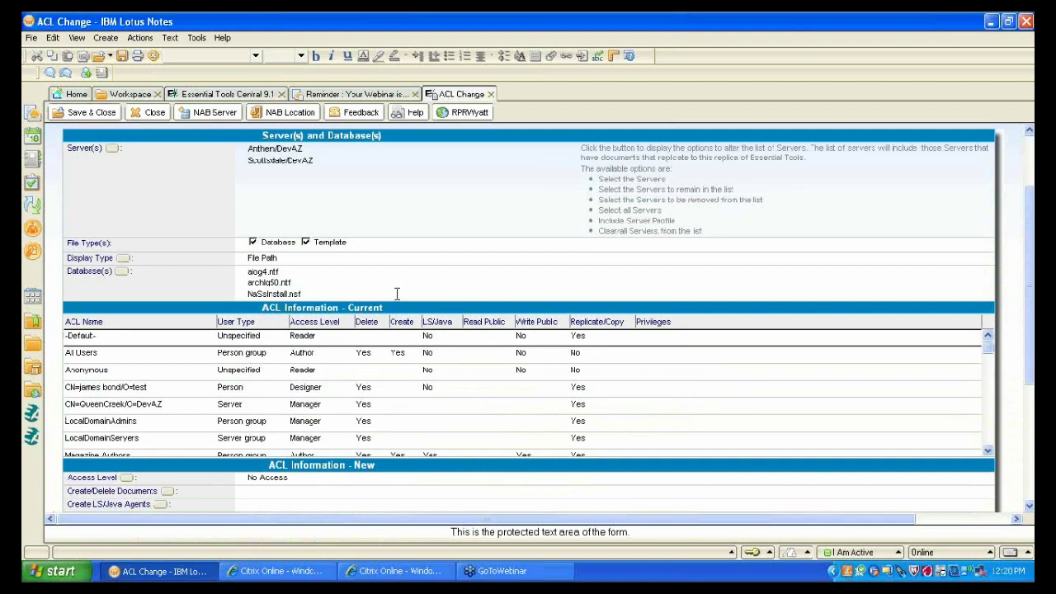
scroll(366, 351, down, 4)
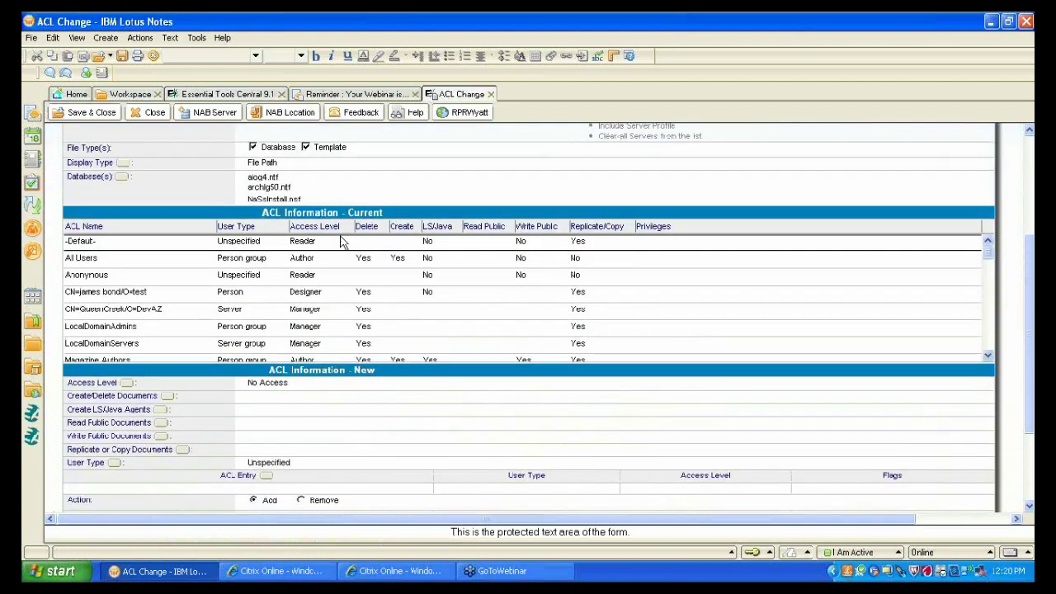
scroll(372, 220, up, 3)
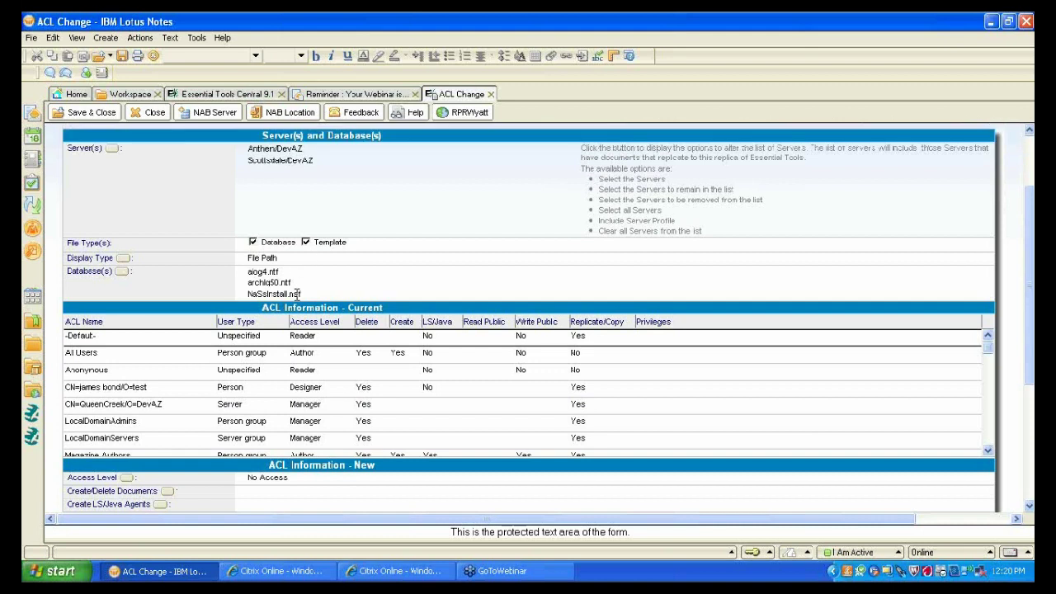
scroll(272, 331, down, 2)
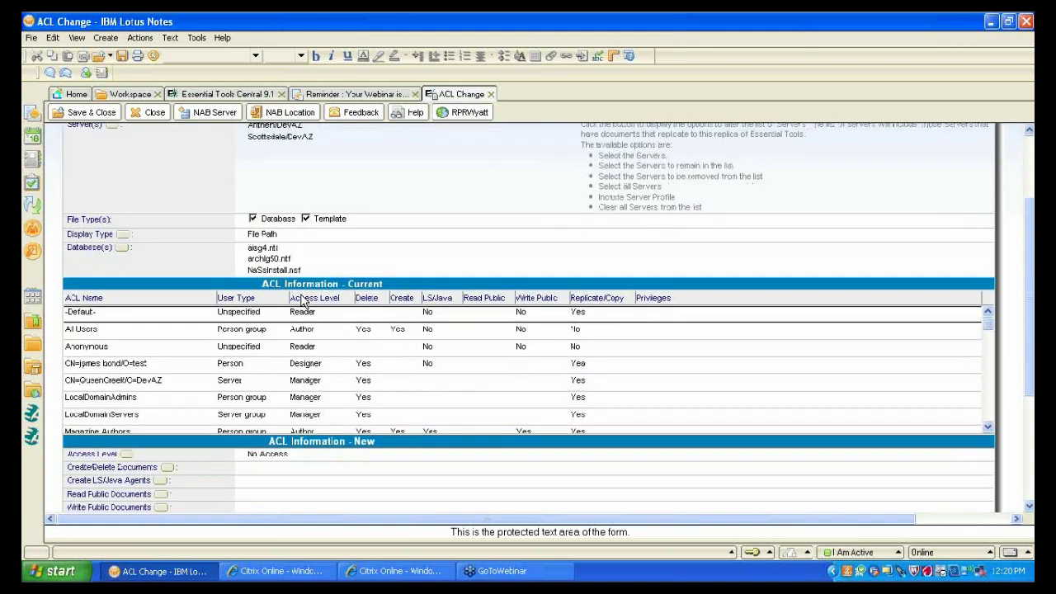
click(127, 407)
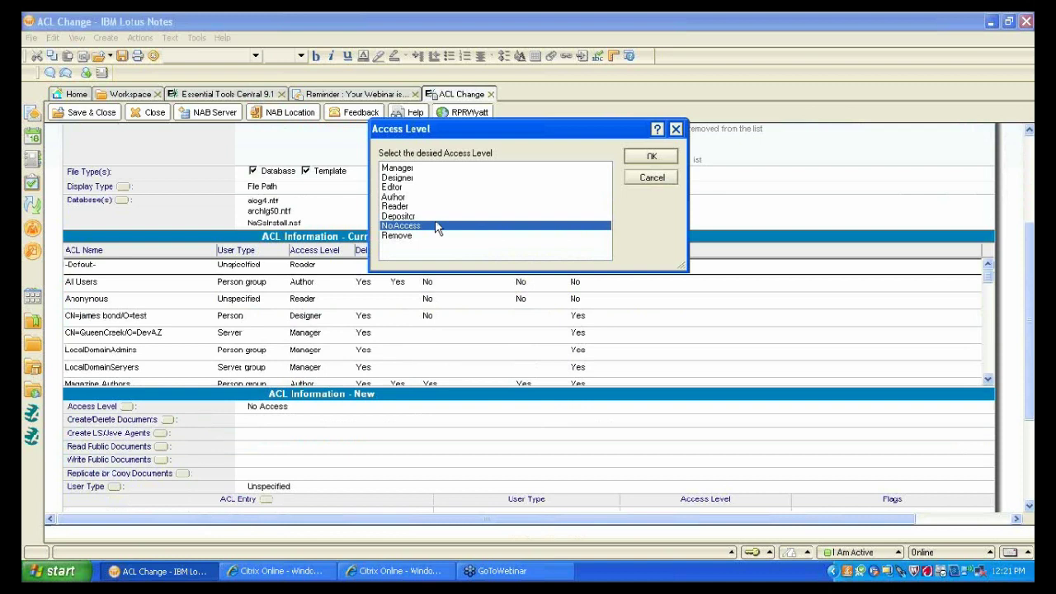
click(403, 236)
click(644, 158)
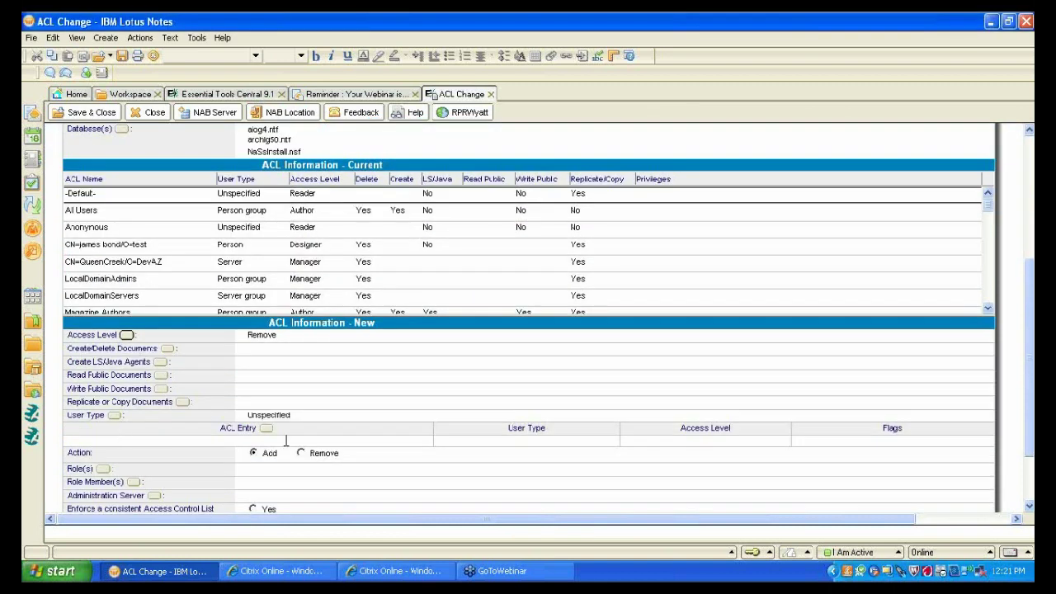
- Add the ACL entry "Queencreek/DevAZ" to the request's list, then save and close the request
click(266, 405)
click(459, 236)
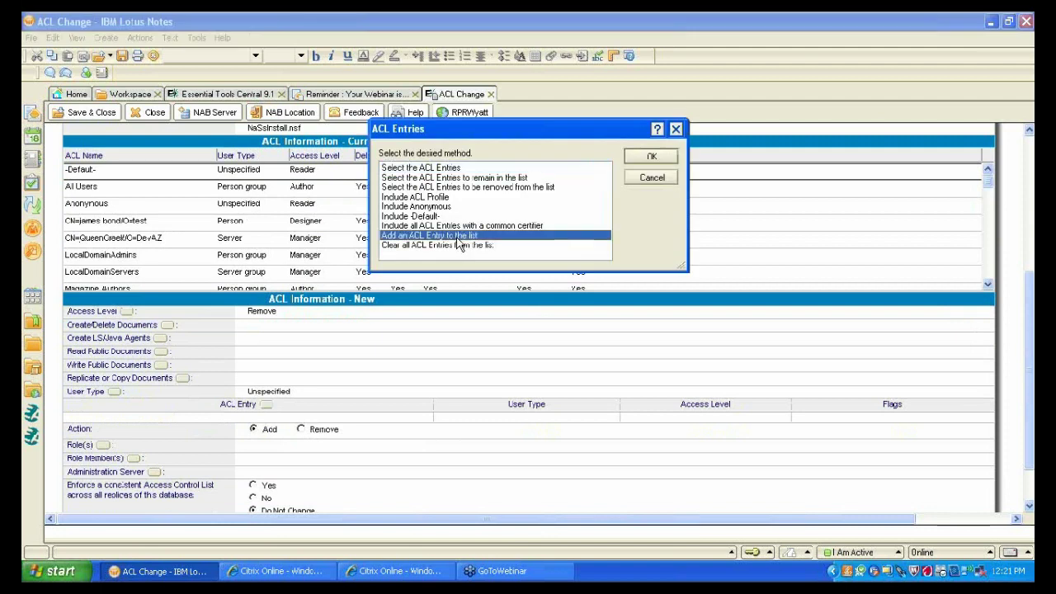
click(651, 157)
text(Q)
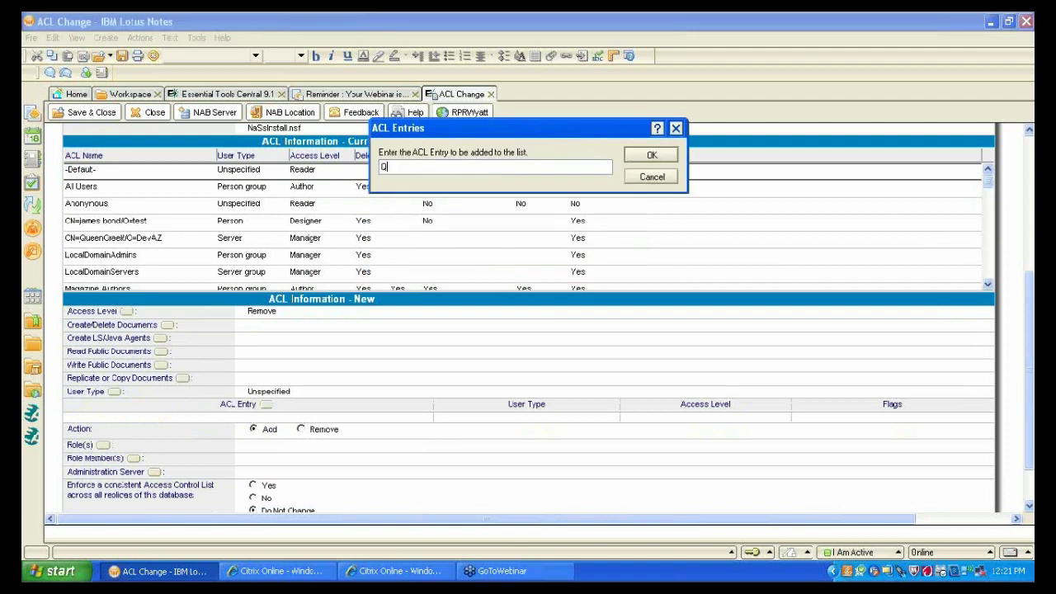
text(ueencreek/DevAZ)
click(664, 157)
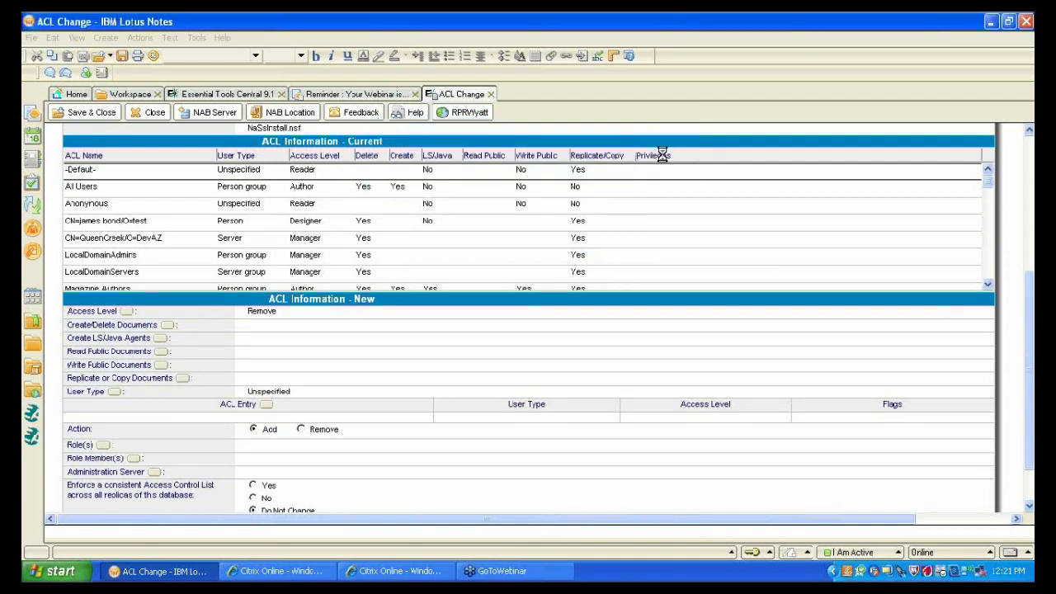
click(83, 116)
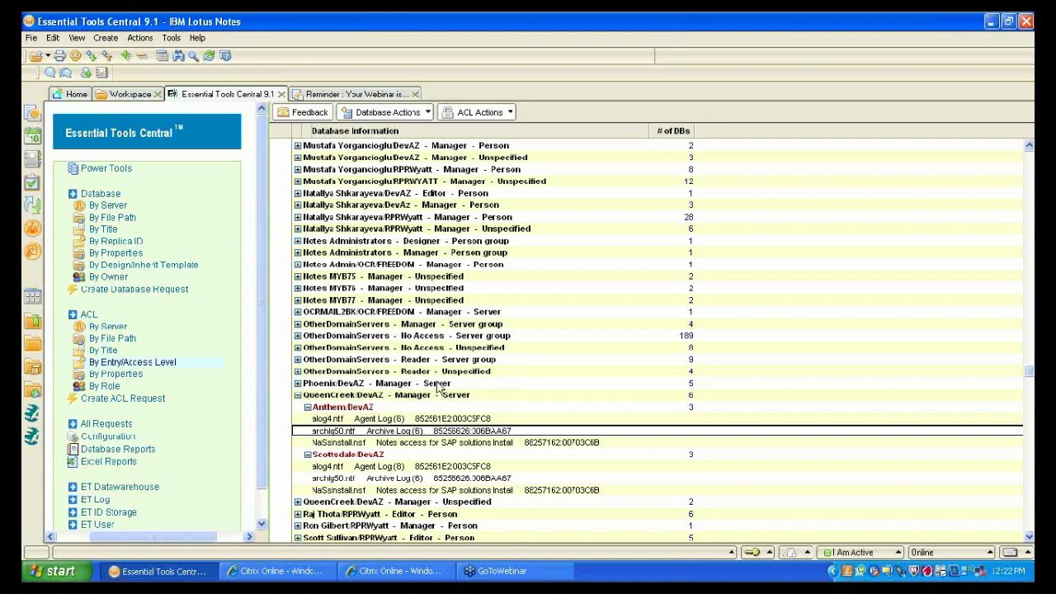
- Open the Administrator Profiles in the configuration and examine each administrator's allowed servers and permissions
scroll(268, 382, down, 1)
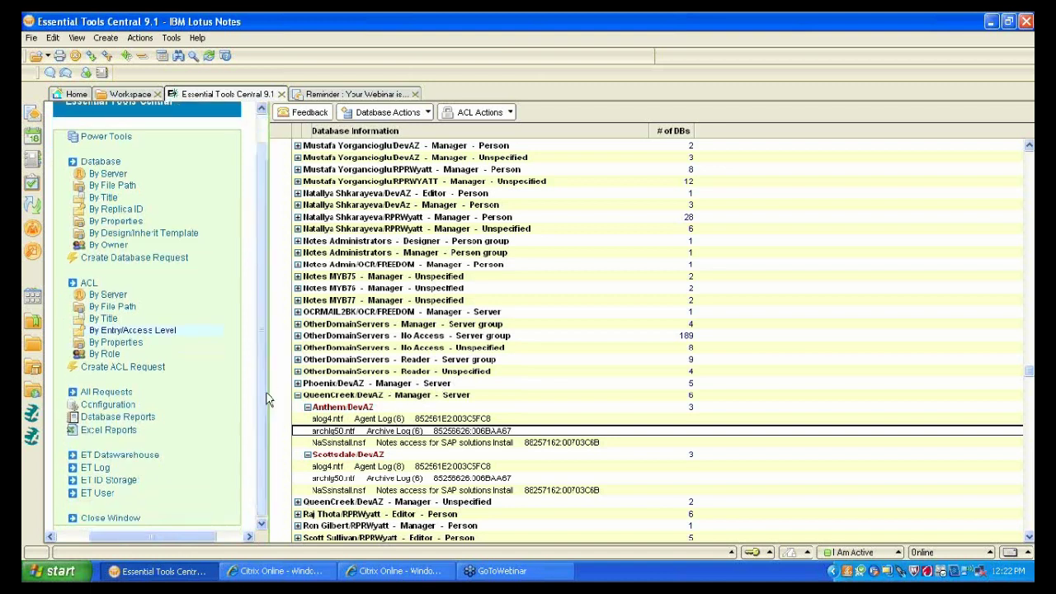
click(120, 405)
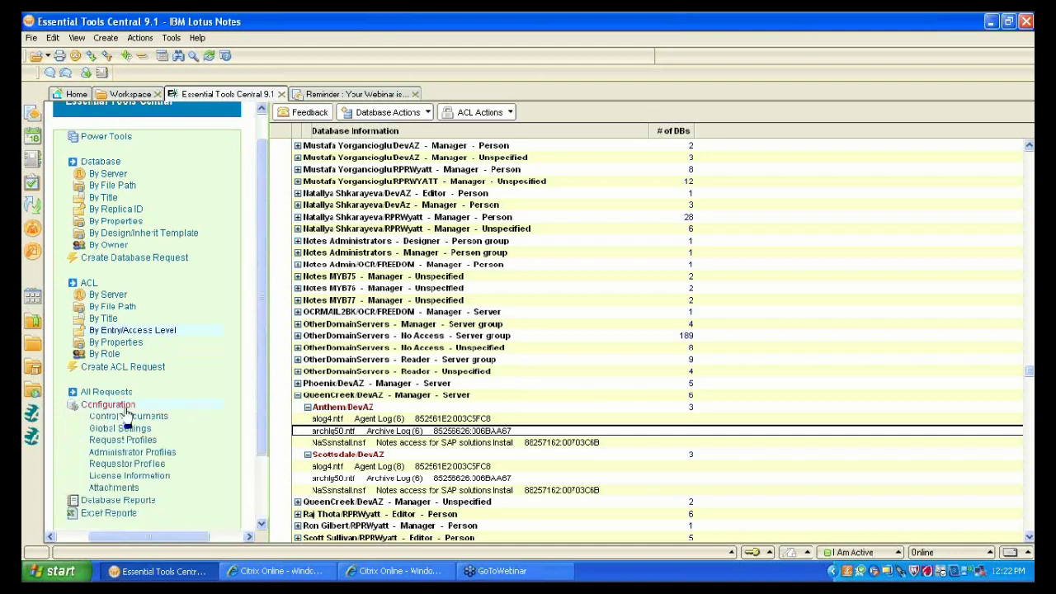
click(145, 453)
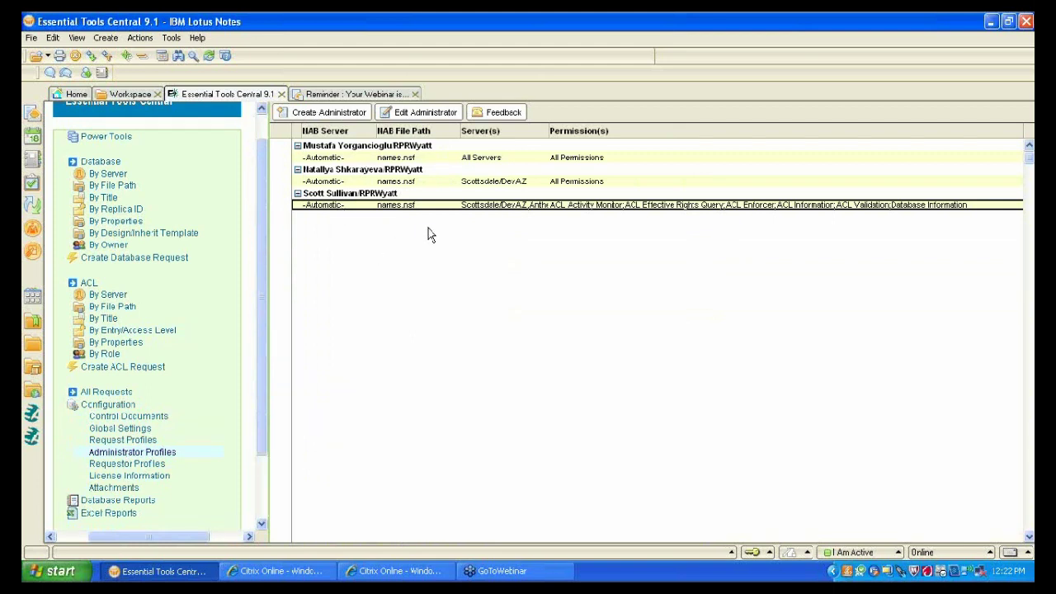
click(328, 160)
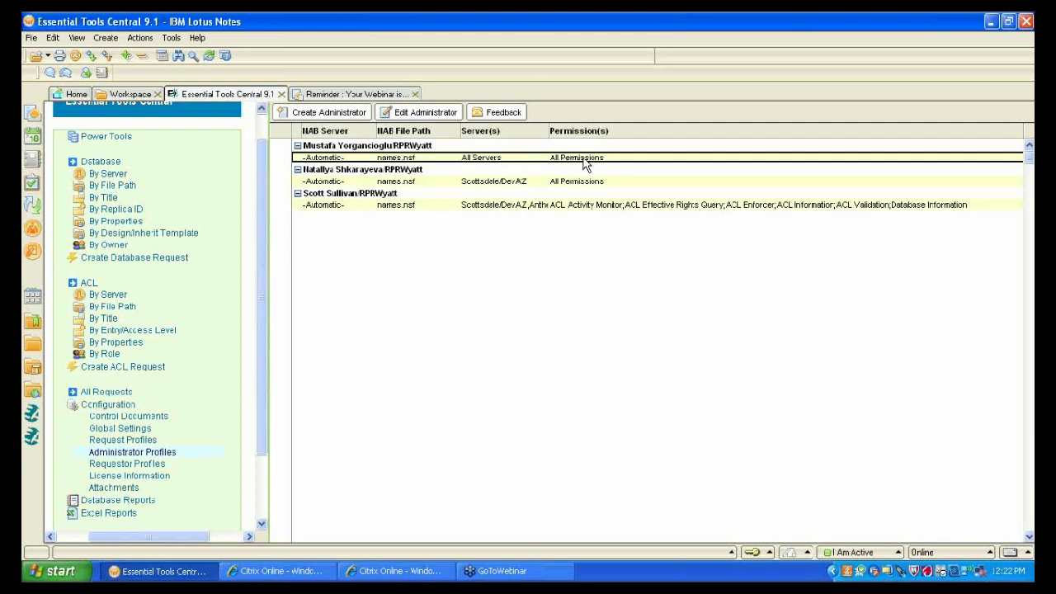
click(335, 182)
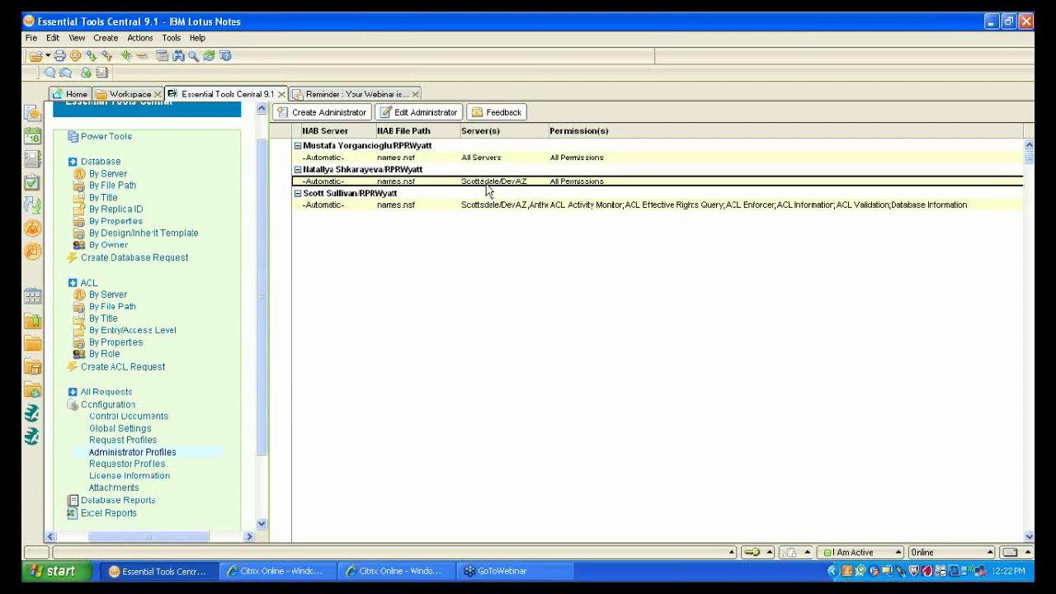
click(322, 206)
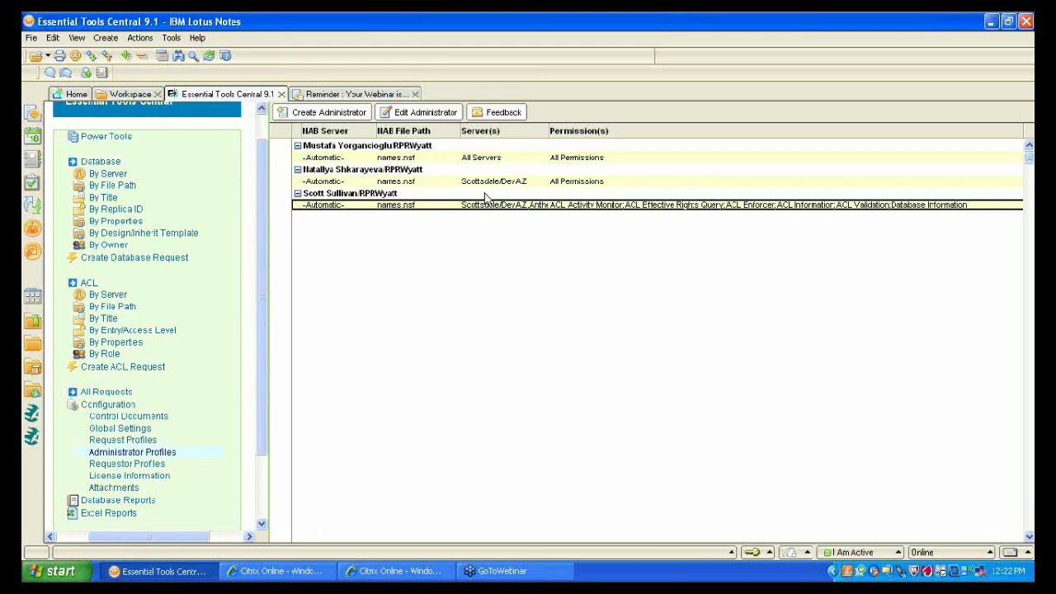
click(373, 181)
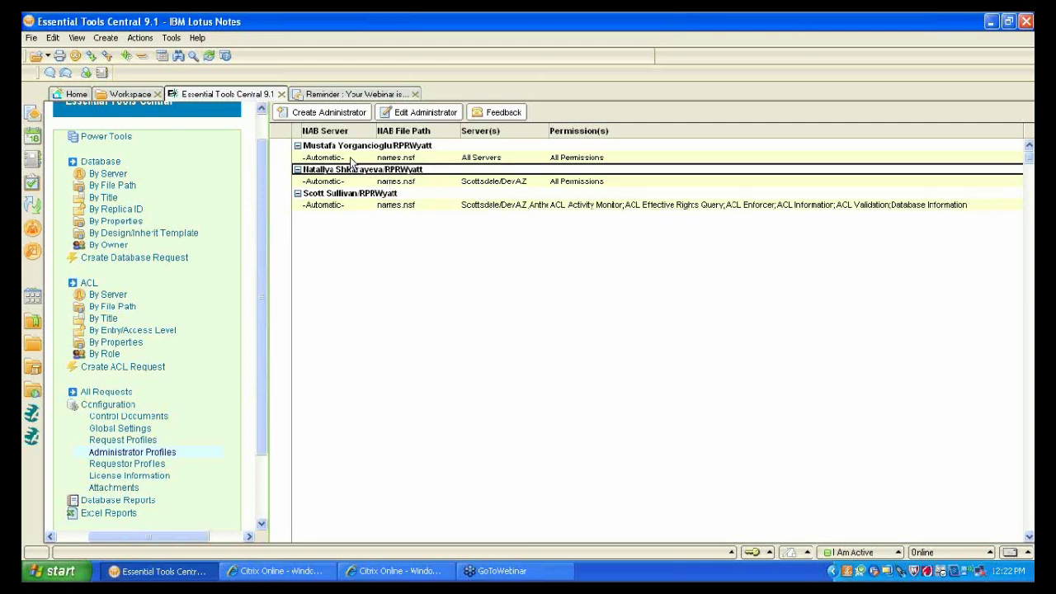
click(355, 158)
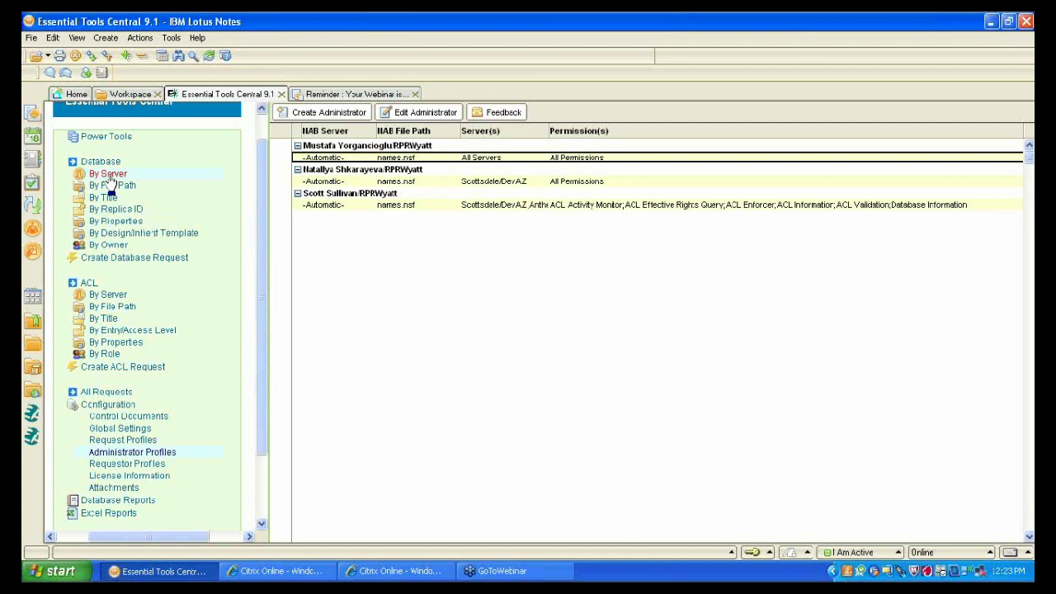
- List all requests by status and check the unprocessed Database Information and ACL Change requests
click(106, 396)
click(110, 404)
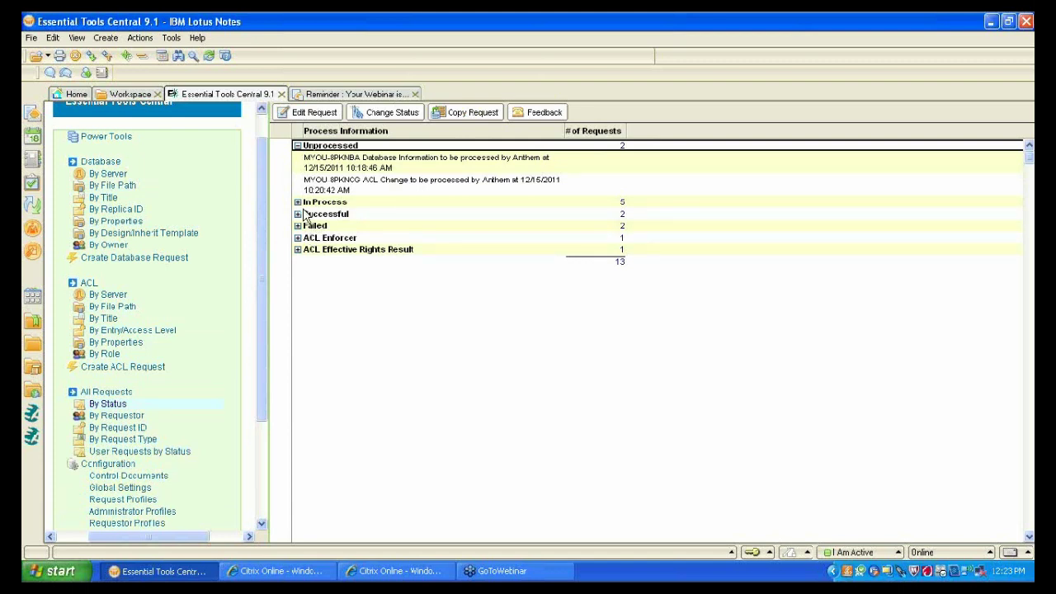
click(385, 185)
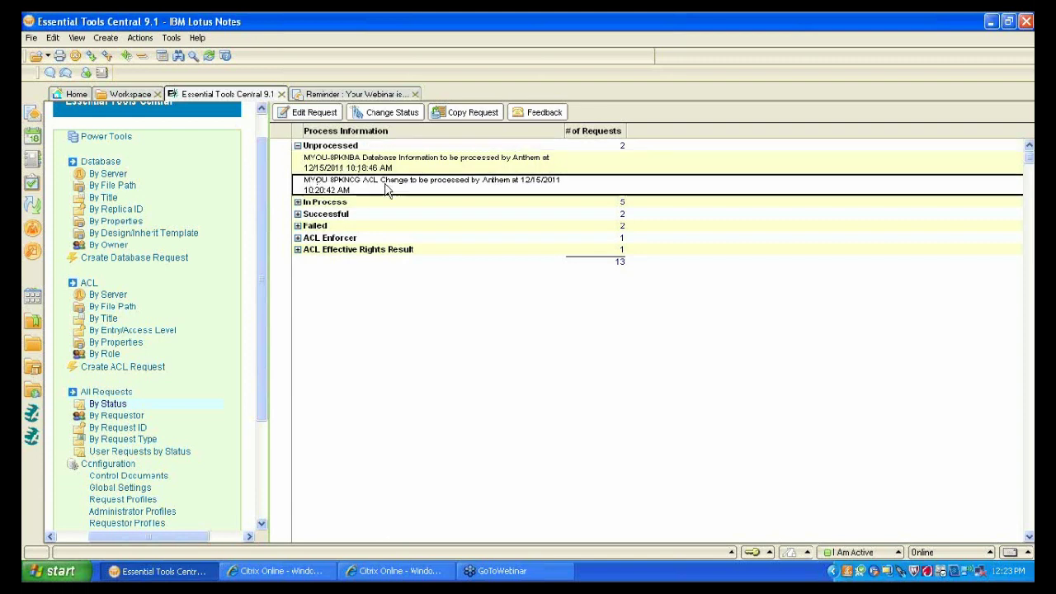
click(364, 161)
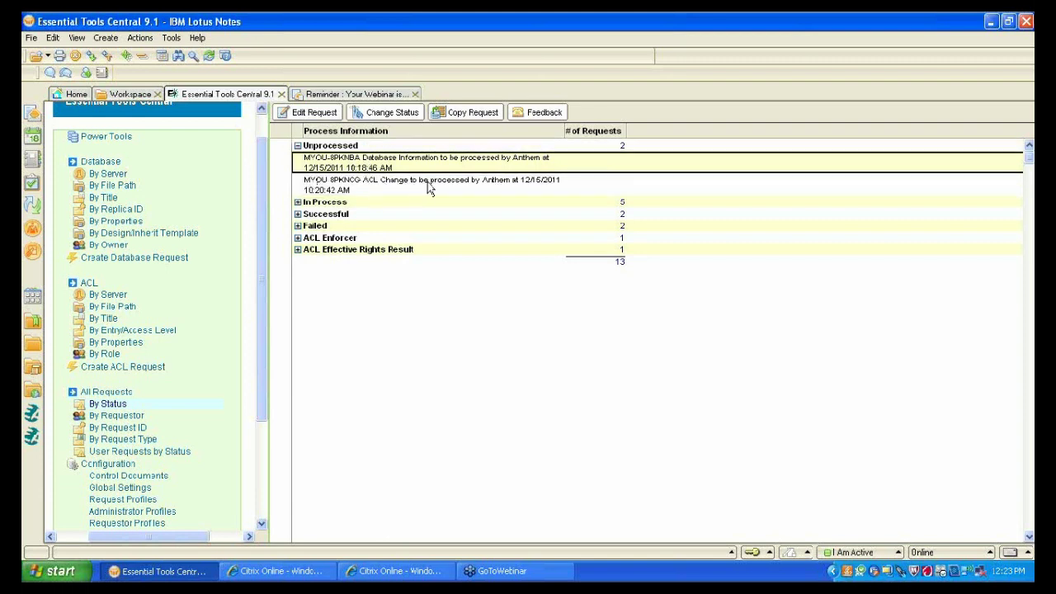
click(399, 191)
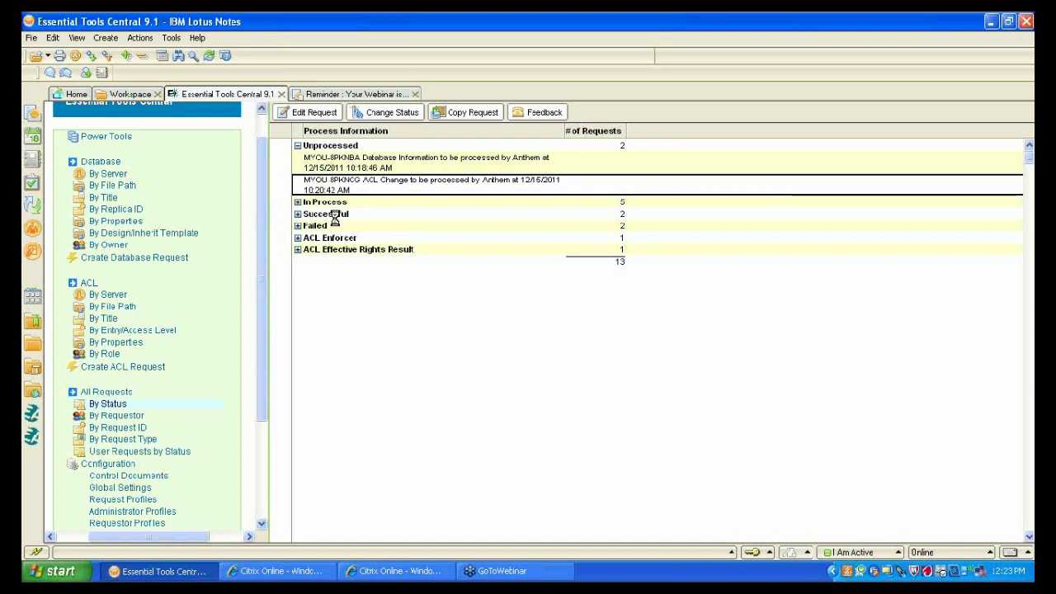
- Expand the In Process requests and review the servers and processing times of each one
double_click(330, 203)
click(388, 263)
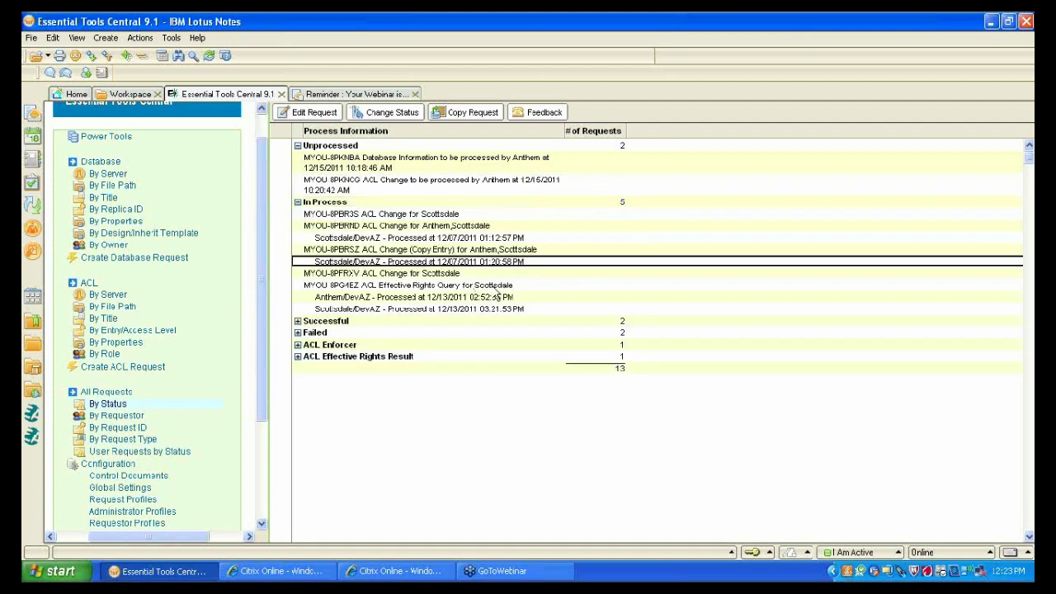
click(430, 251)
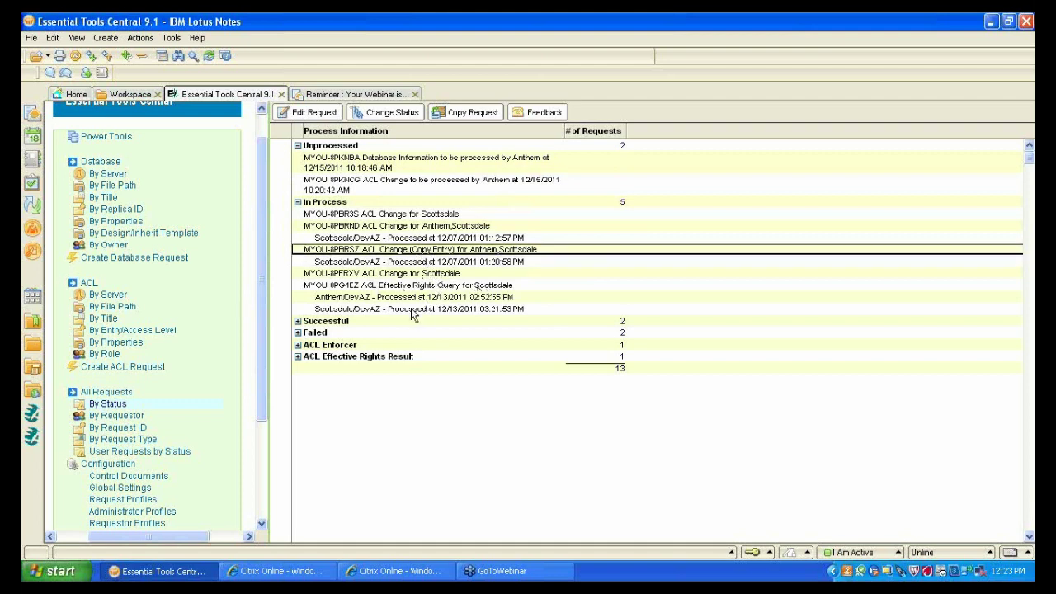
click(383, 311)
click(336, 274)
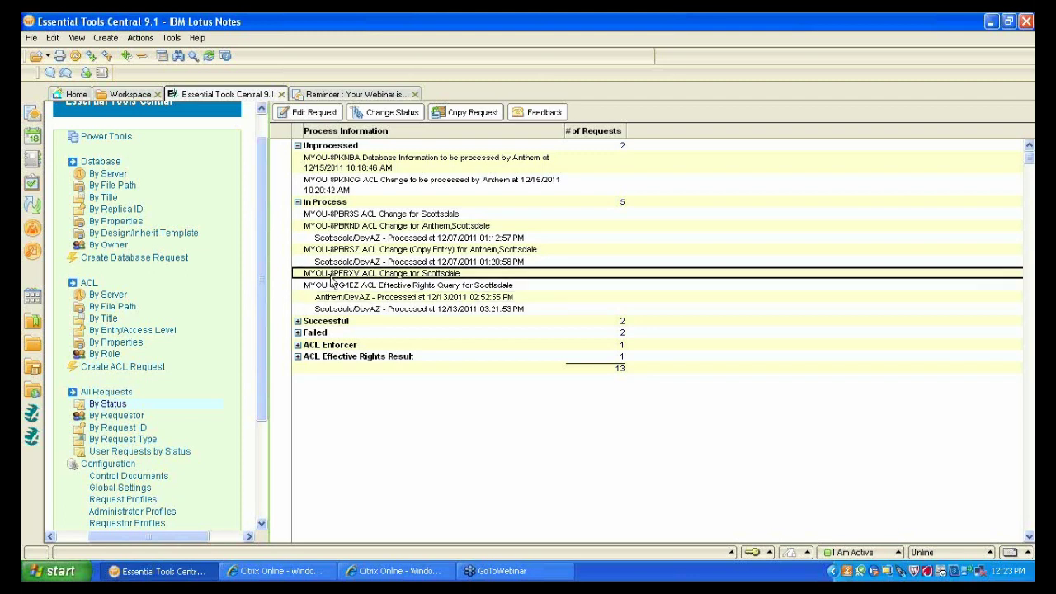
- Expand the Successful and Failed request categories and review the requests in them
click(298, 321)
click(394, 340)
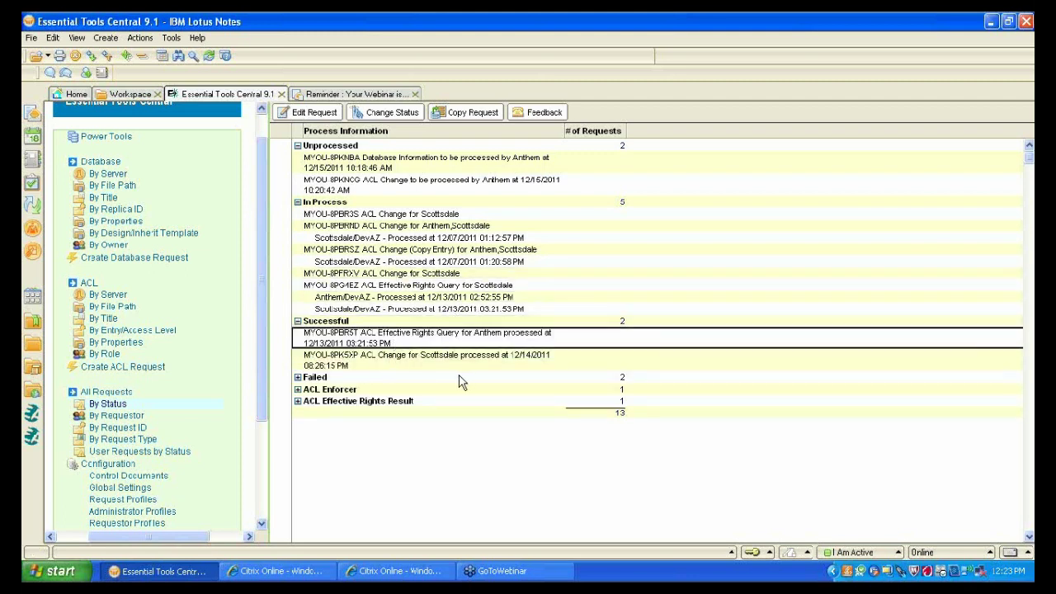
click(298, 377)
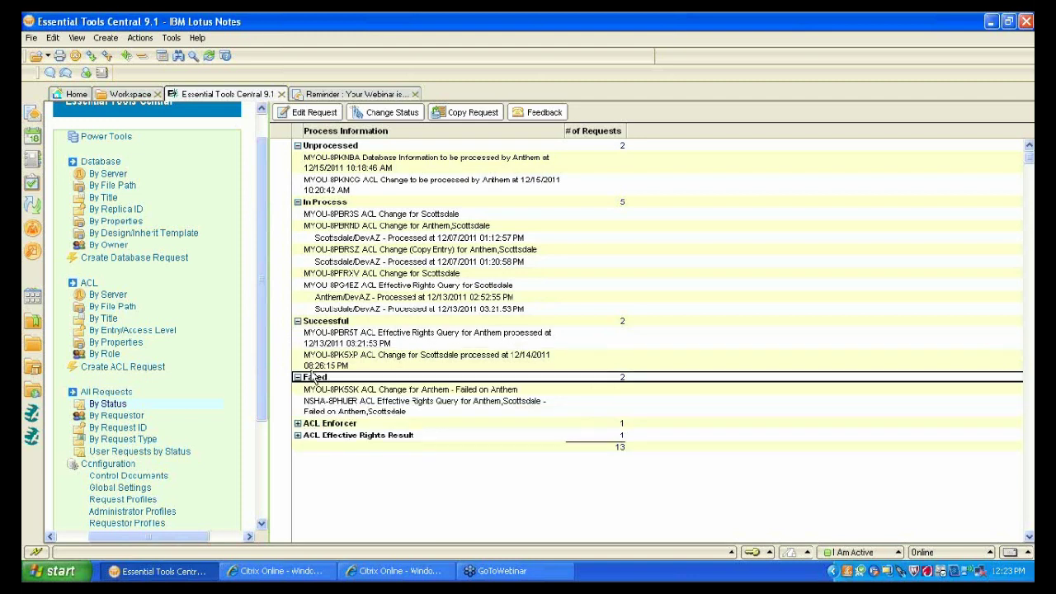
click(396, 406)
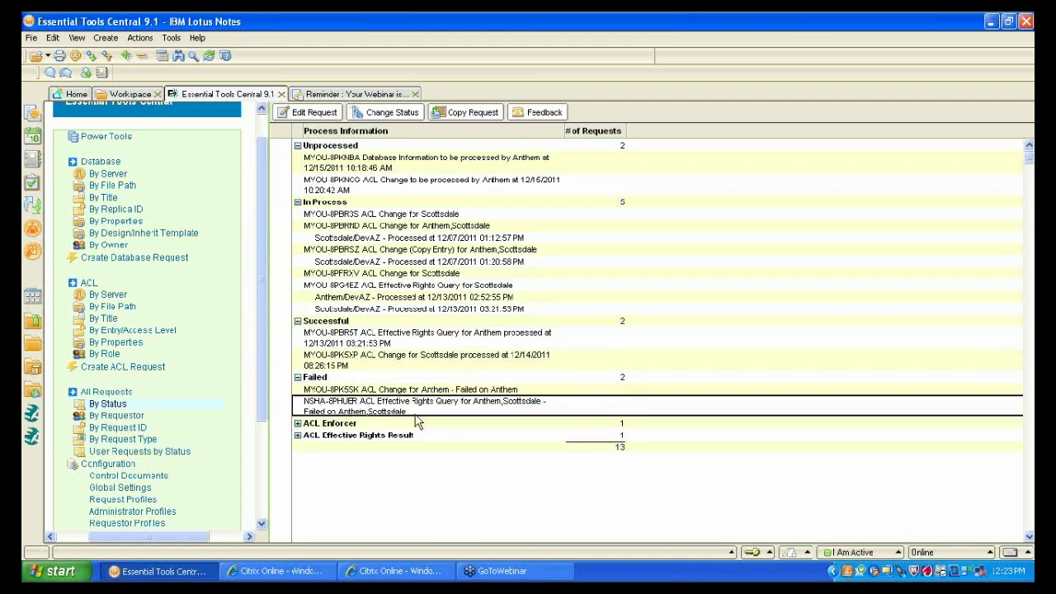
- Open the Essential Tools Log database from Essential Tools Central
click(262, 436)
scroll(263, 436, down, 3)
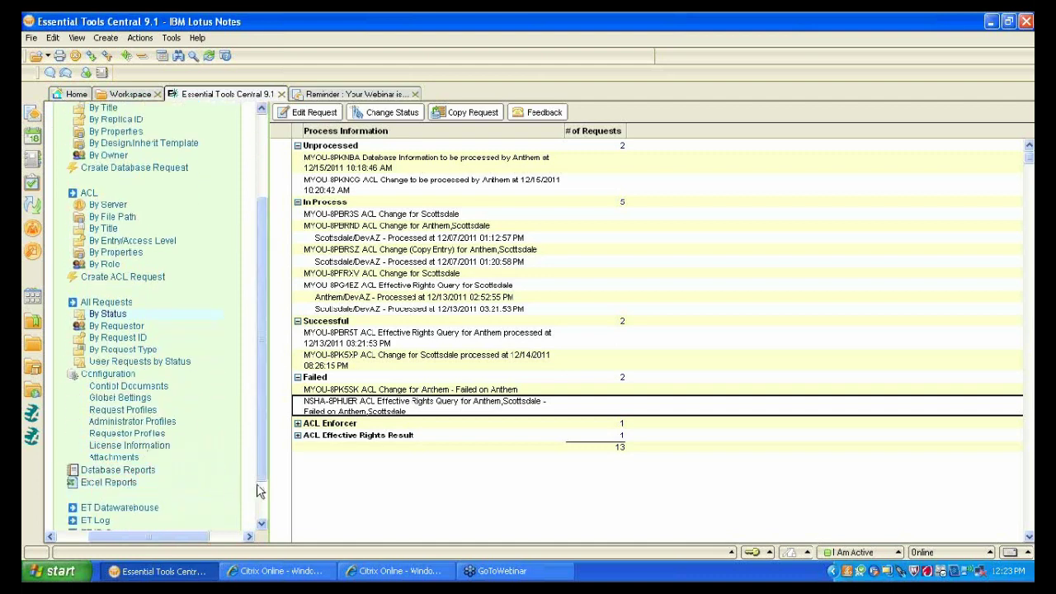
scroll(261, 493, down, 3)
click(96, 469)
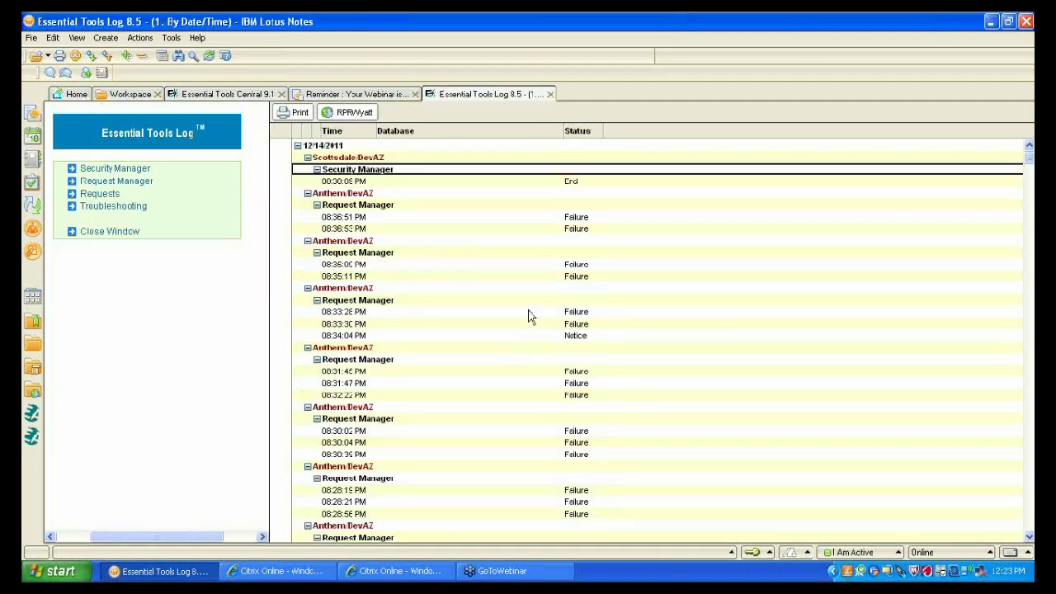
- Open the 08:33:28 PM Request Manager failure entry under Anthem/DevAZ, read its description through to the end, and close it
double_click(390, 311)
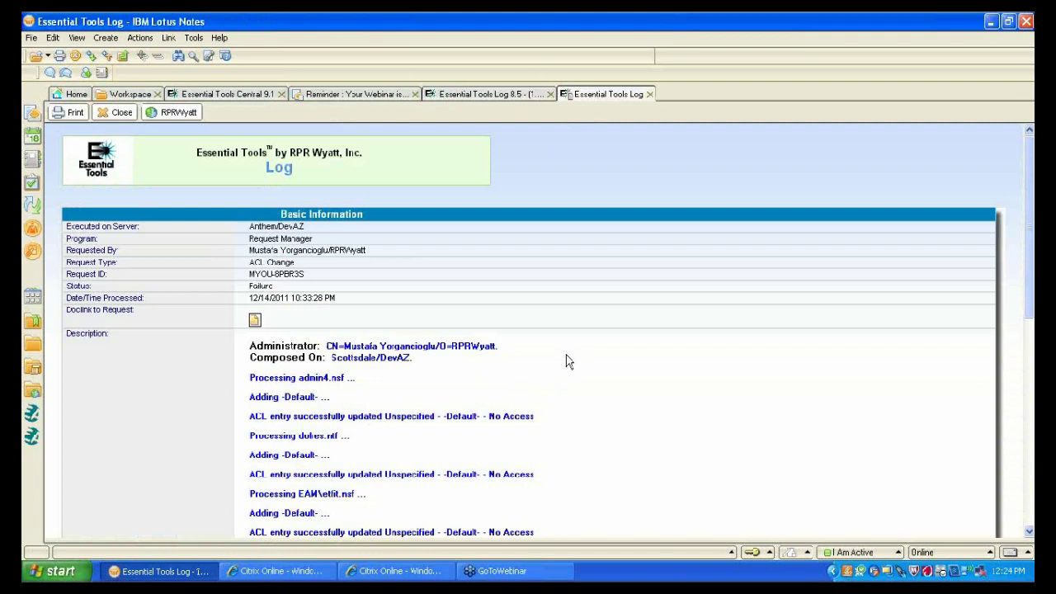
scroll(567, 360, down, 3)
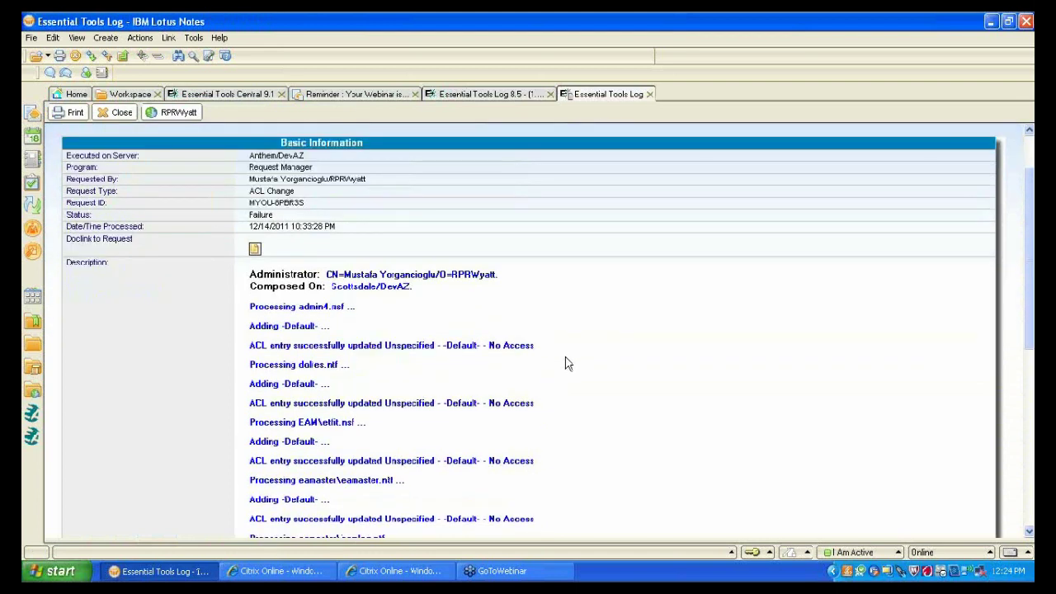
scroll(567, 363, down, 13)
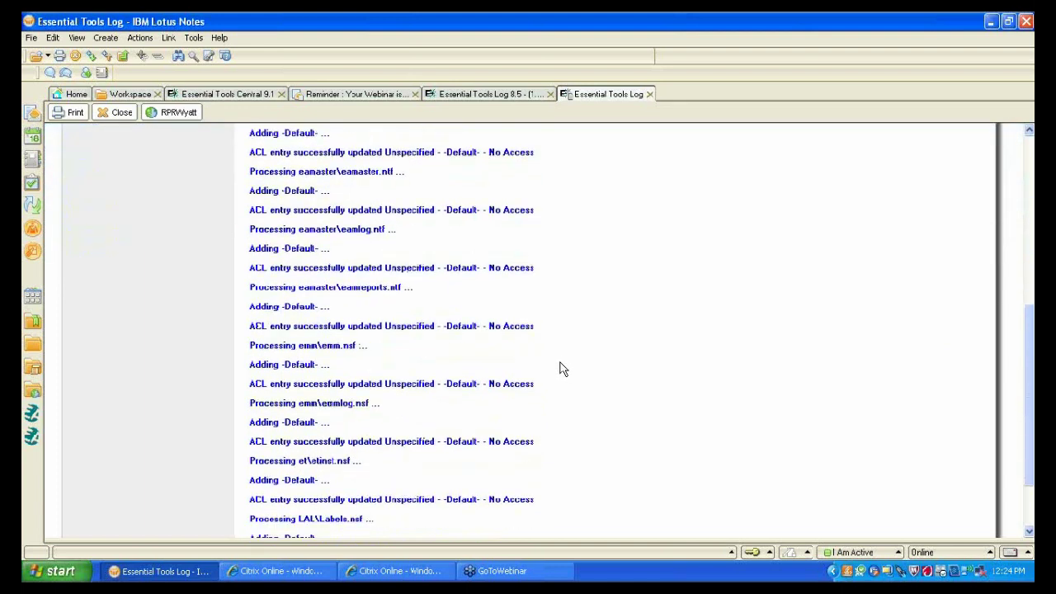
scroll(559, 369, down, 4)
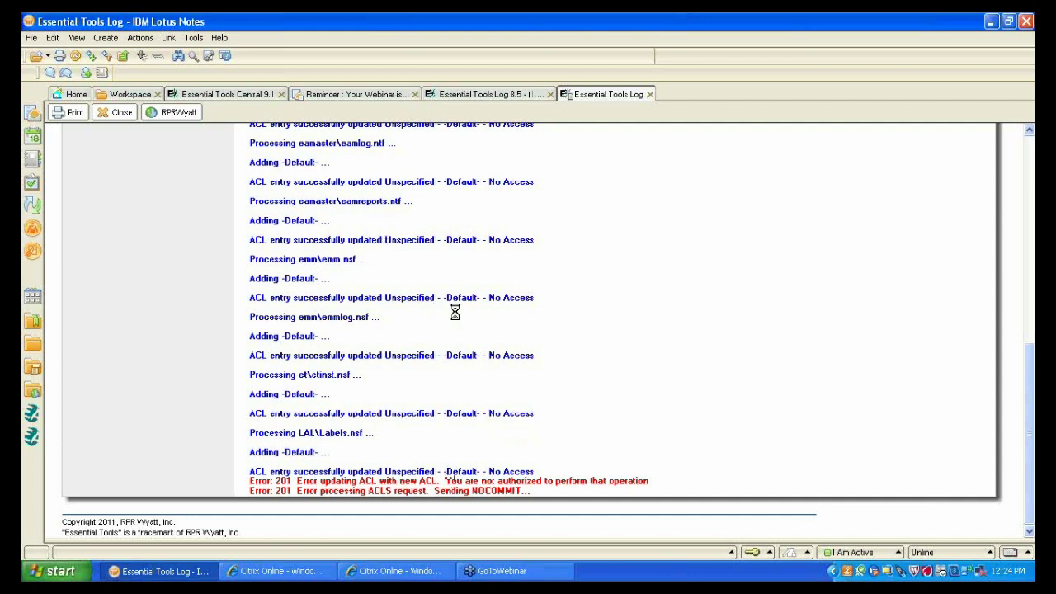
key(Escape)
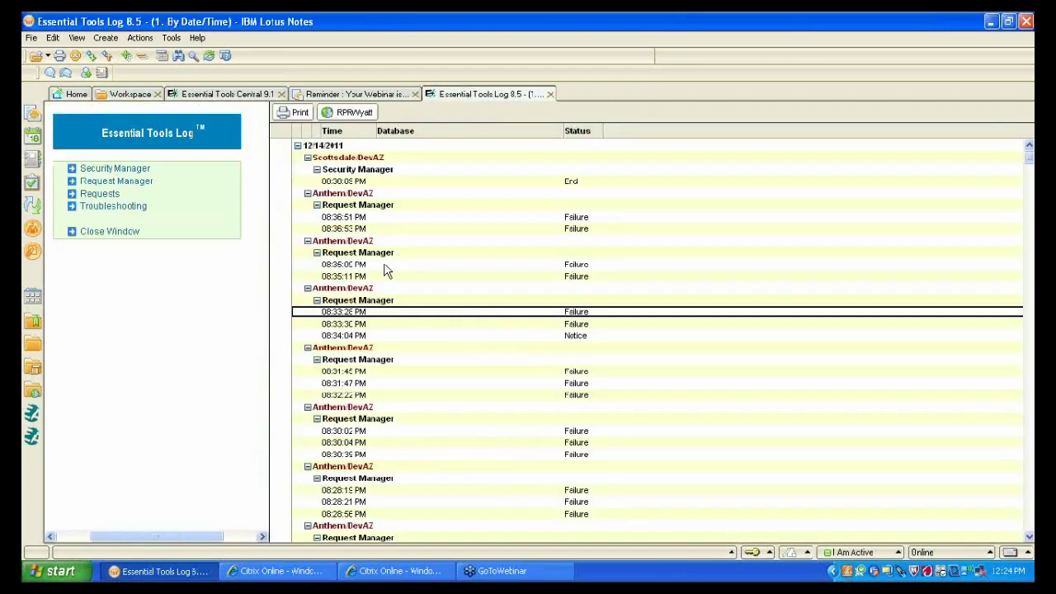
- Open the ACL Change request linked from the 08:33:28 PM failure entry, review its Request Header details, and close both documents
double_click(469, 314)
click(254, 321)
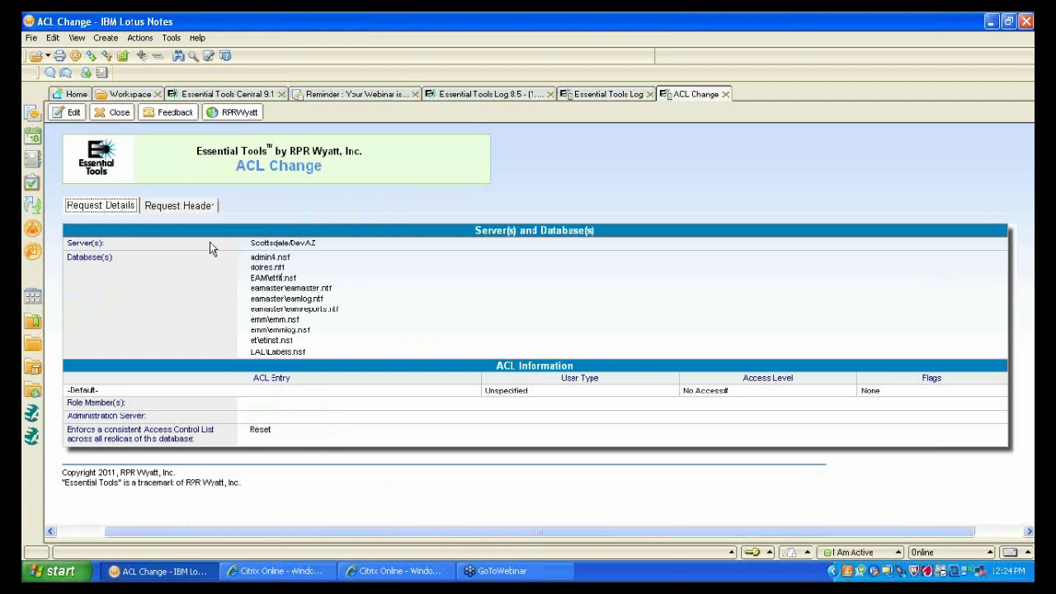
click(181, 207)
drag(369, 246, 280, 250)
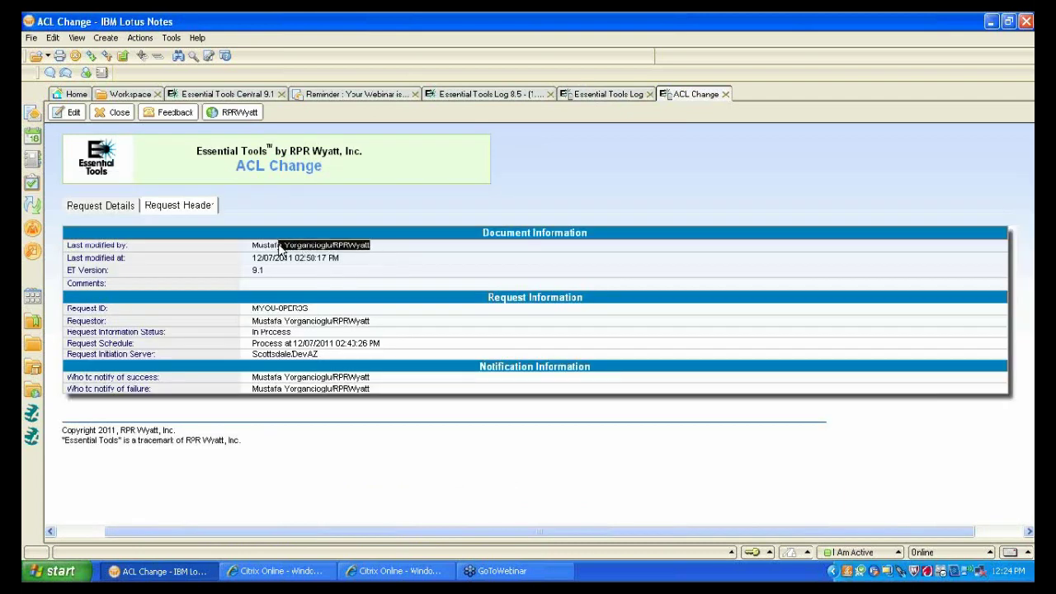
triple_click(304, 357)
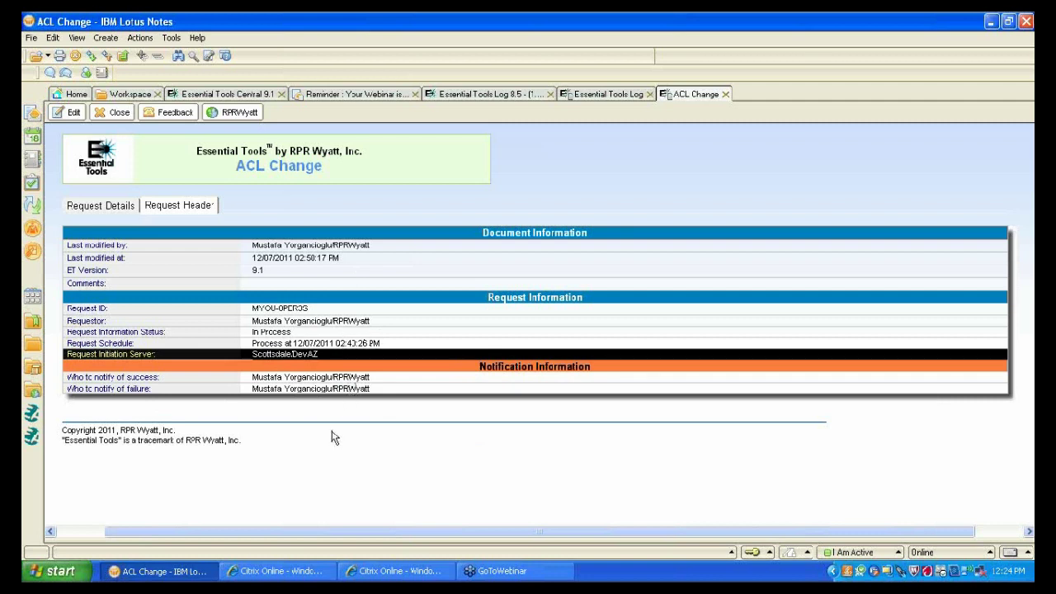
key(Escape)
key(Escape)
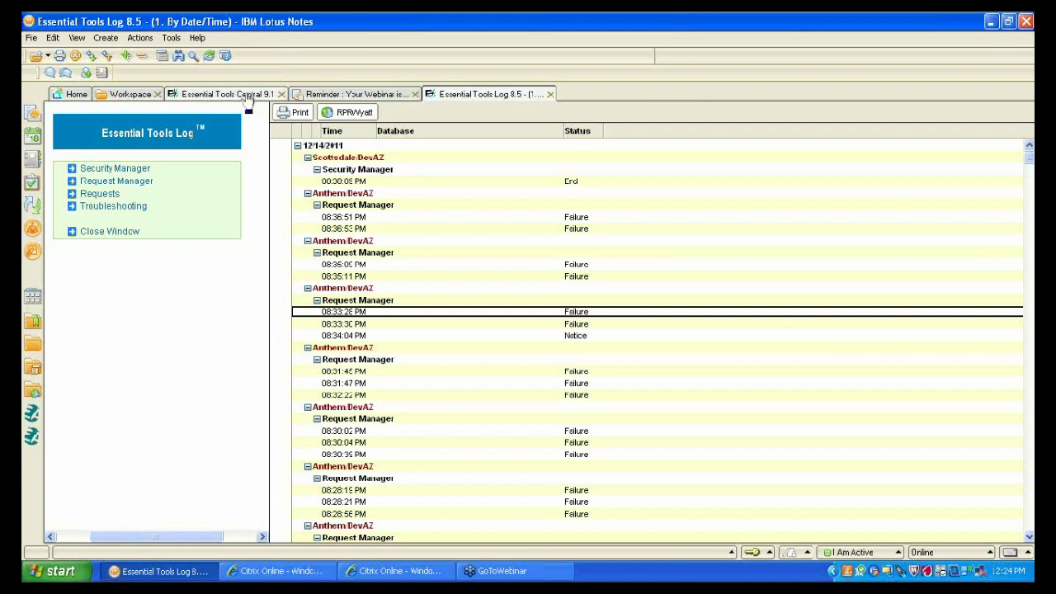
- Return to Essential Tools Central and switch from the request list to the databases listed by server
click(240, 94)
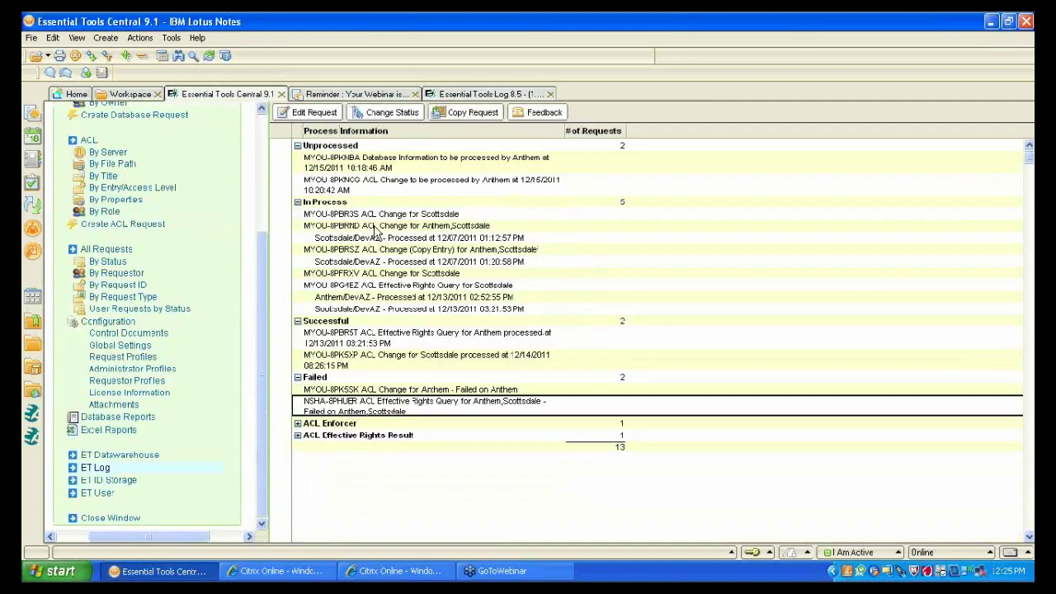
click(355, 225)
click(328, 184)
scroll(258, 264, up, 5)
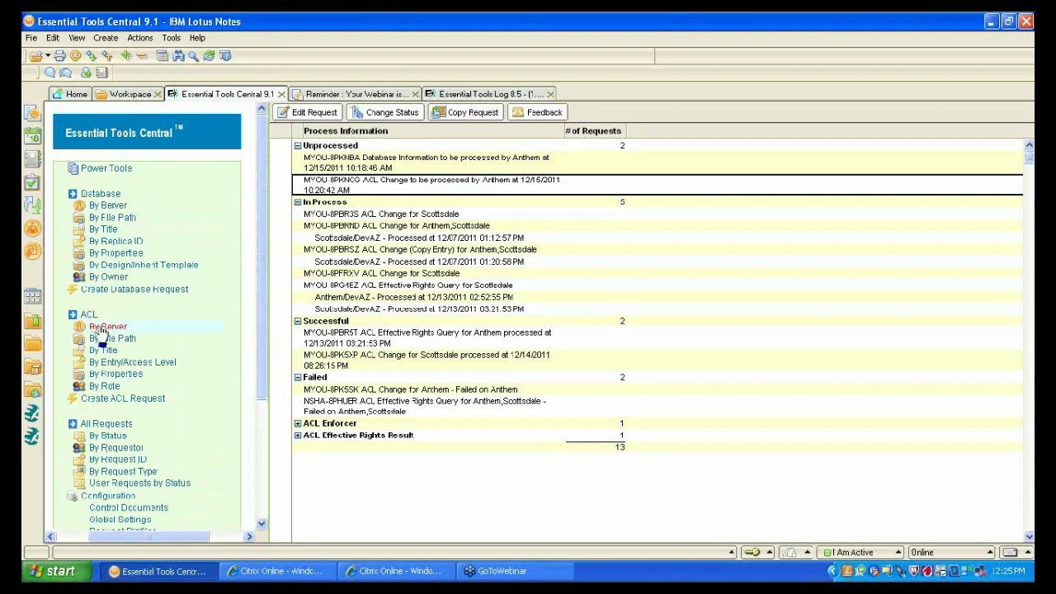
click(109, 206)
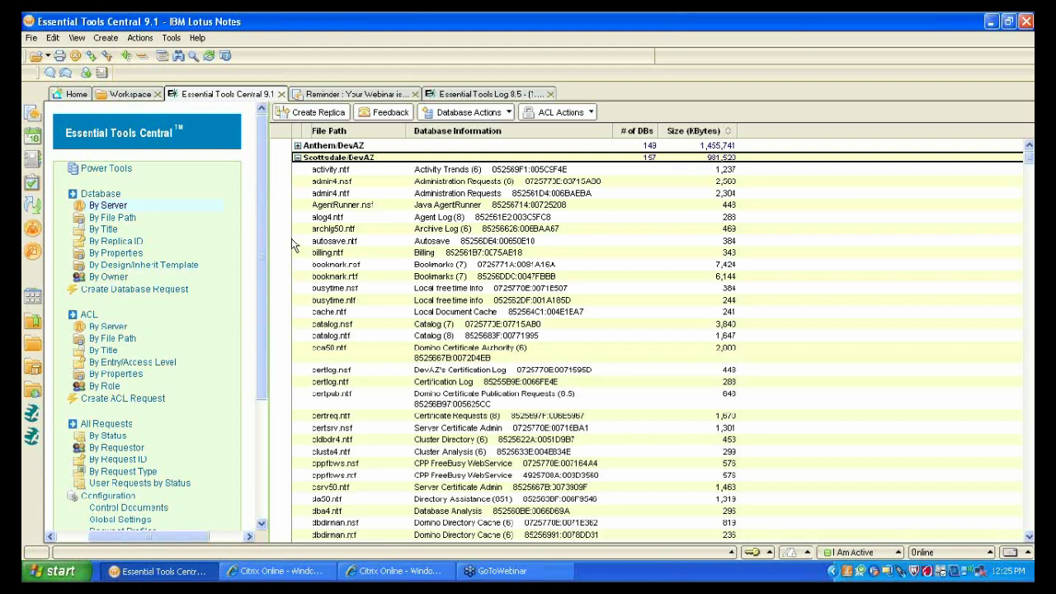
- Select dfc\dfc100.nsf, dircat5.ntf, domcfg5.ntf and domchange.ntf under Scottsdale/DevAZ and create an ACL Enforcer document for them
scroll(340, 426, down, 4)
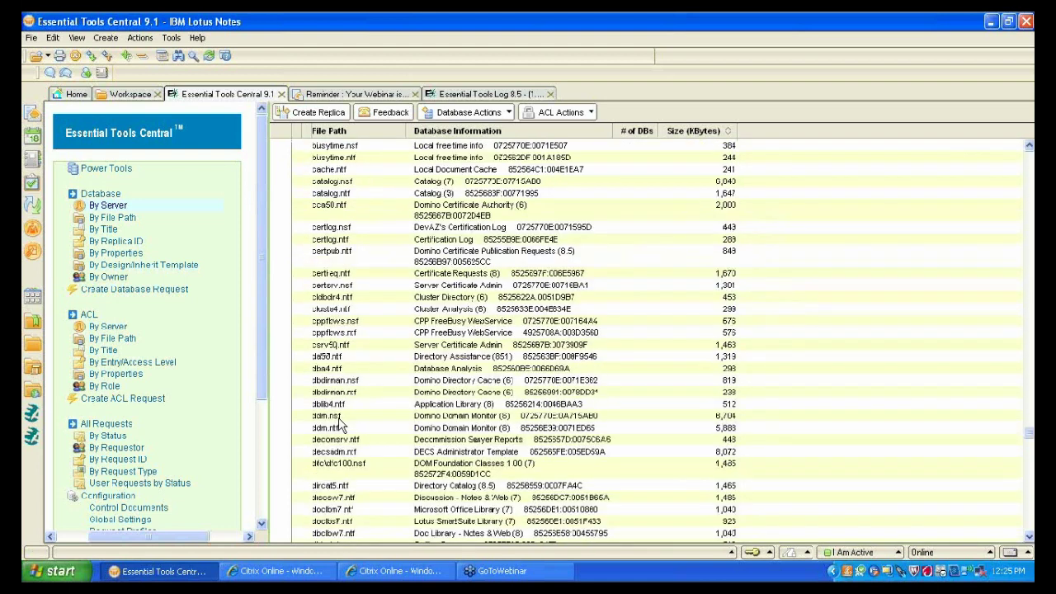
scroll(341, 426, down, 1)
click(318, 458)
click(283, 458)
click(285, 476)
scroll(284, 487, down, 3)
click(285, 464)
click(285, 487)
click(332, 469)
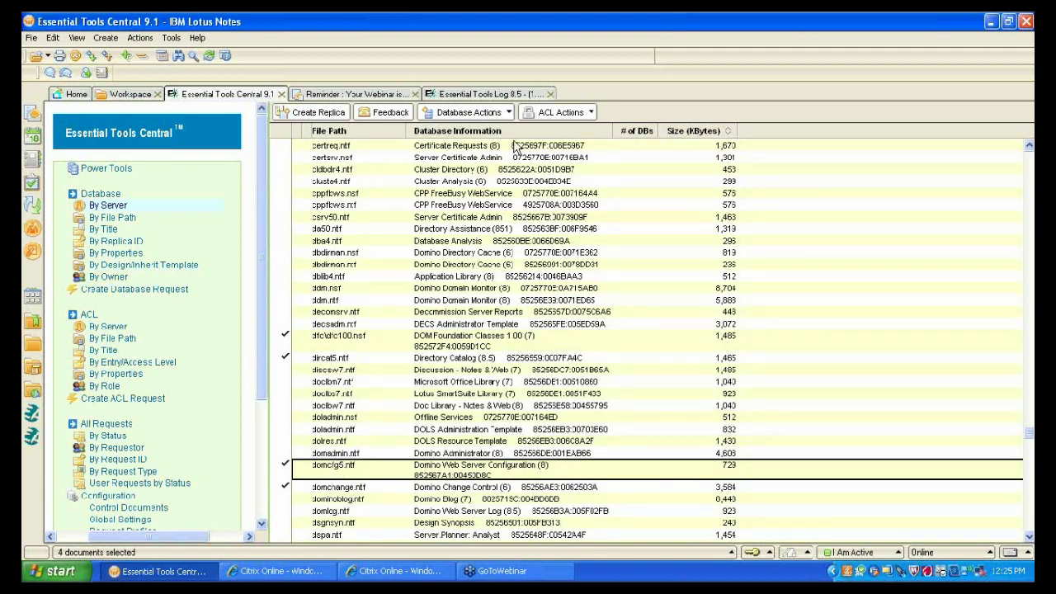
click(568, 116)
click(558, 142)
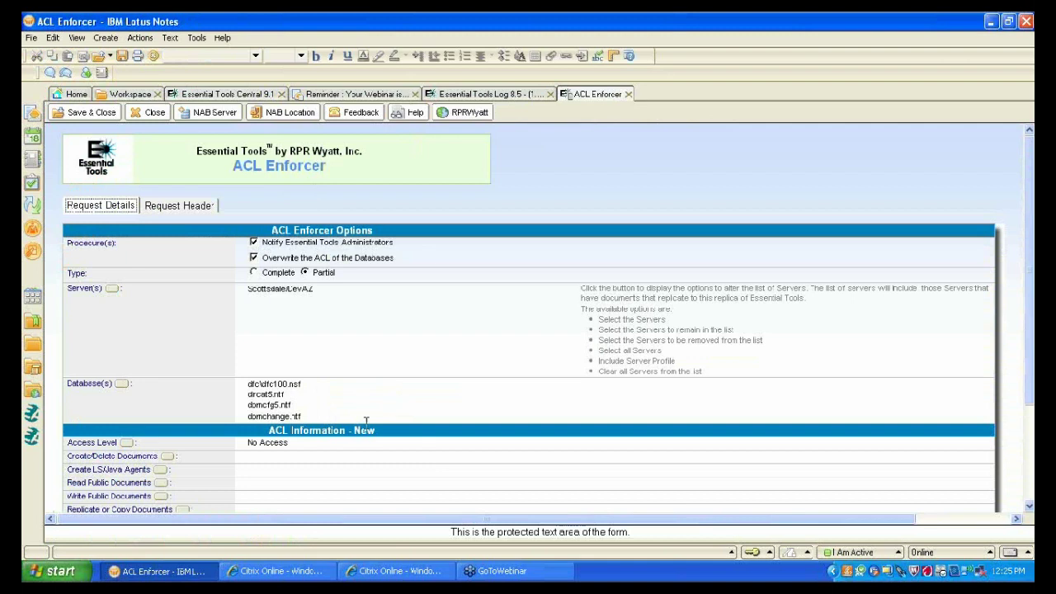
- Set the ACL Enforcer's access level to Editor and its user type to Person group
scroll(350, 353, down, 3)
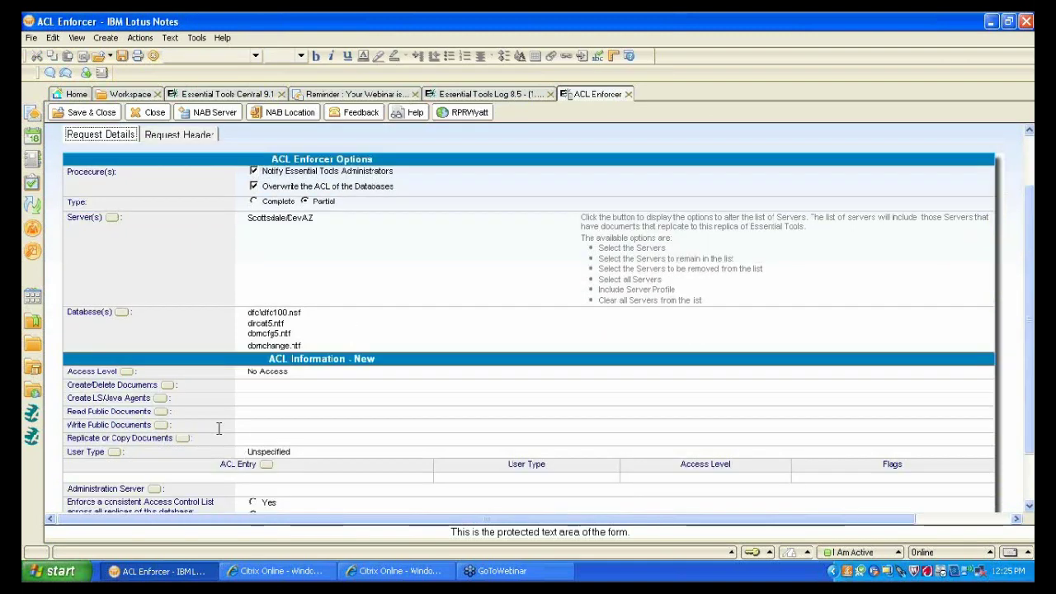
click(126, 371)
click(549, 181)
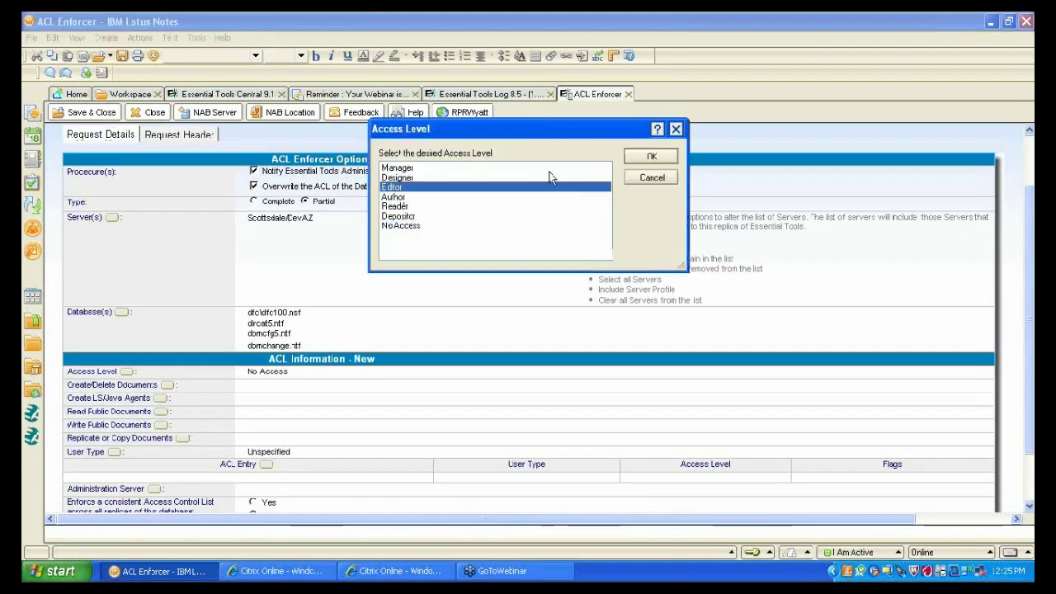
click(637, 157)
scroll(251, 469, down, 3)
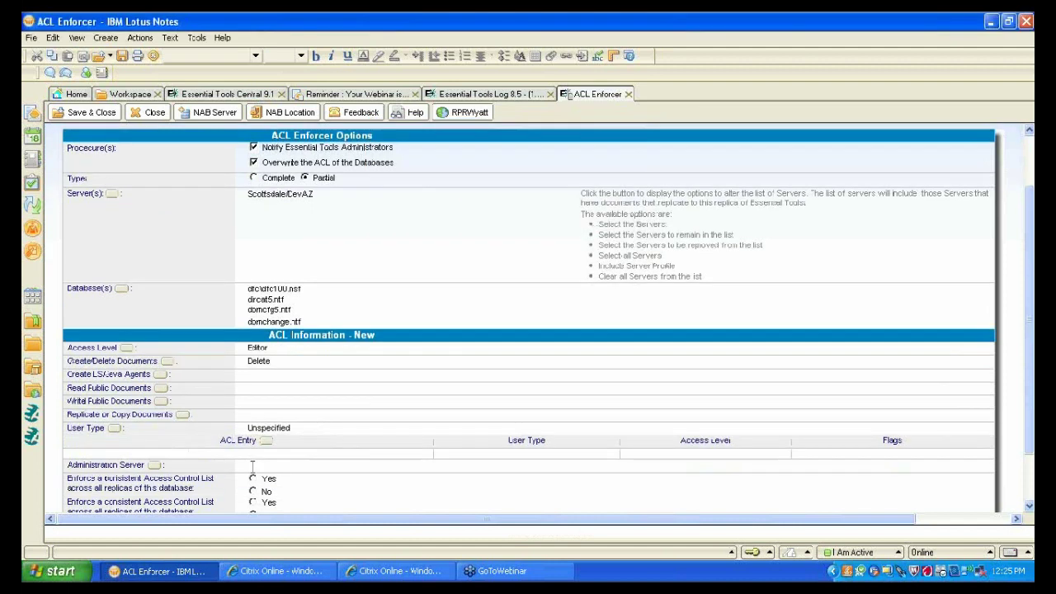
click(114, 387)
click(402, 180)
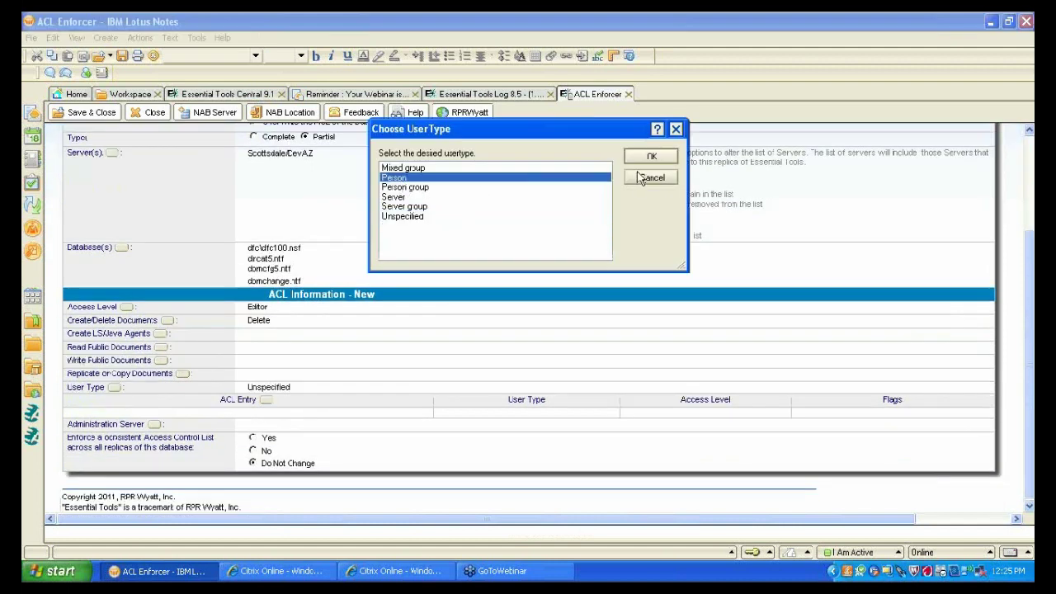
click(432, 190)
click(640, 157)
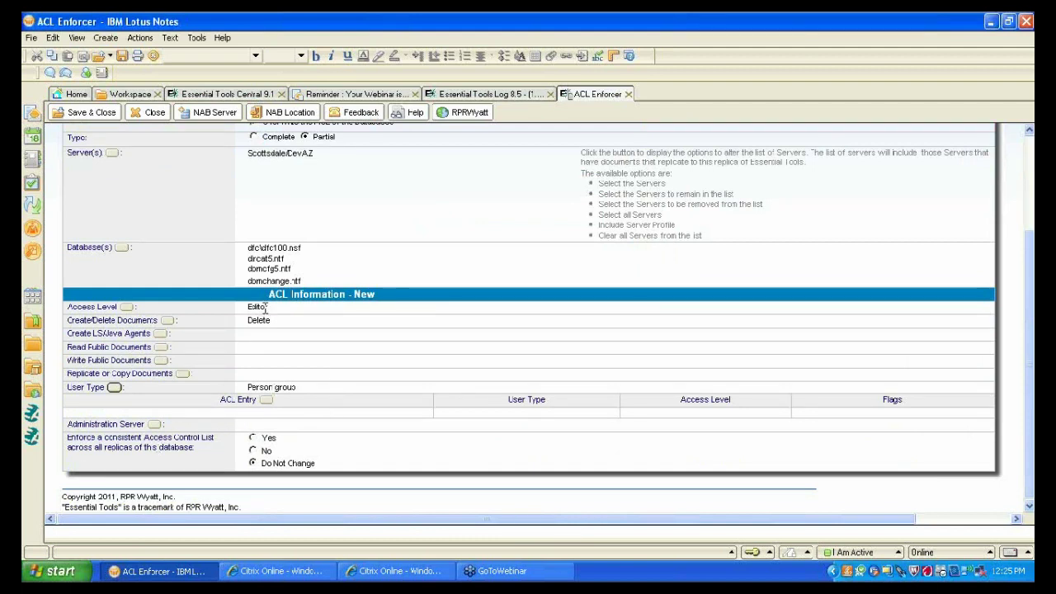
- Set Create LS/Java Agents to Yes and add LocalDomainAdmins as an ACL entry with these settings
click(160, 333)
click(389, 177)
click(651, 157)
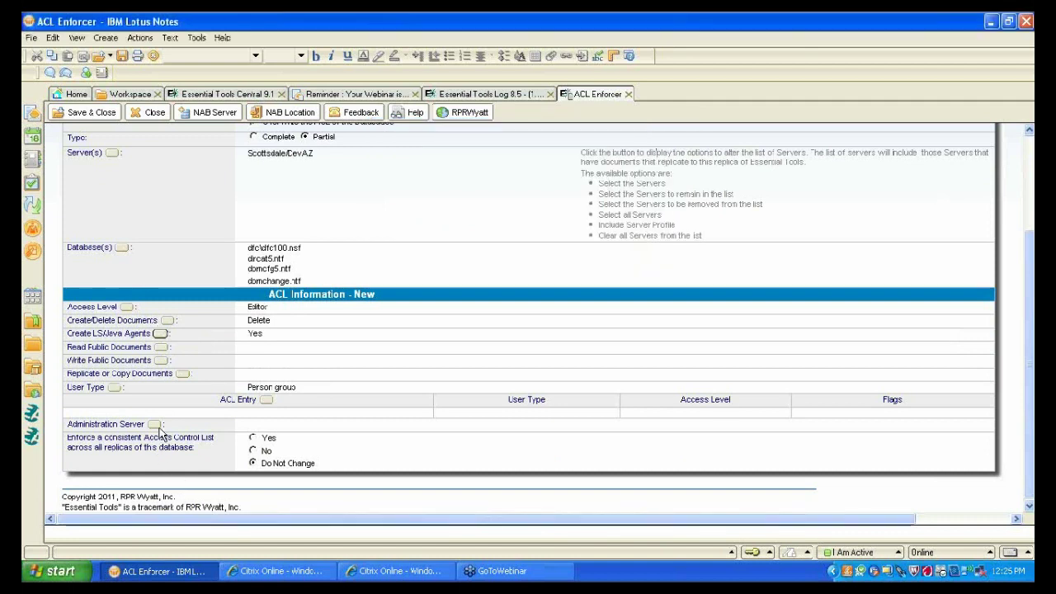
click(266, 399)
click(651, 158)
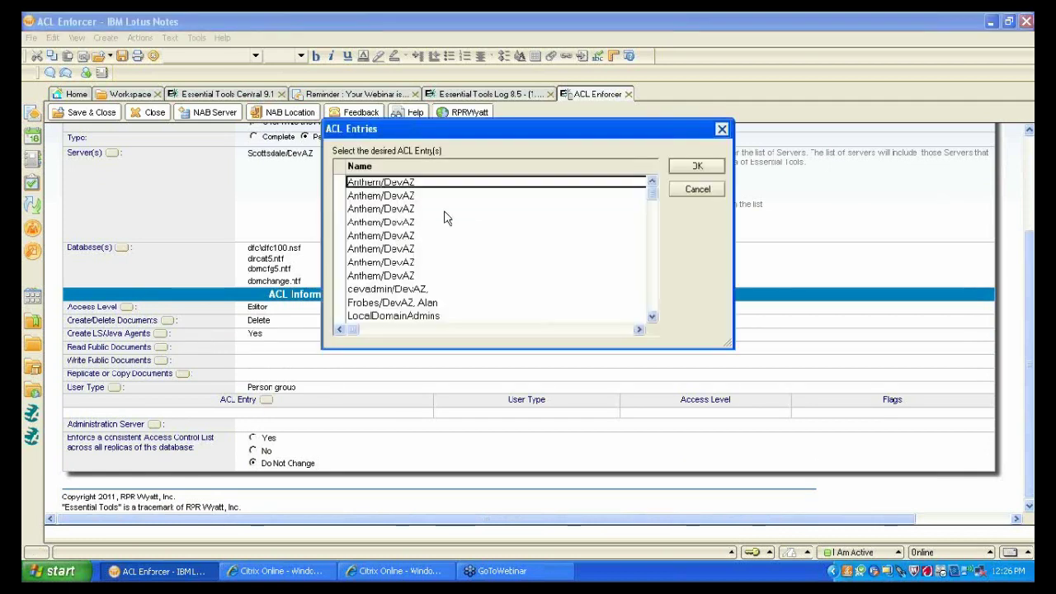
click(437, 319)
click(680, 167)
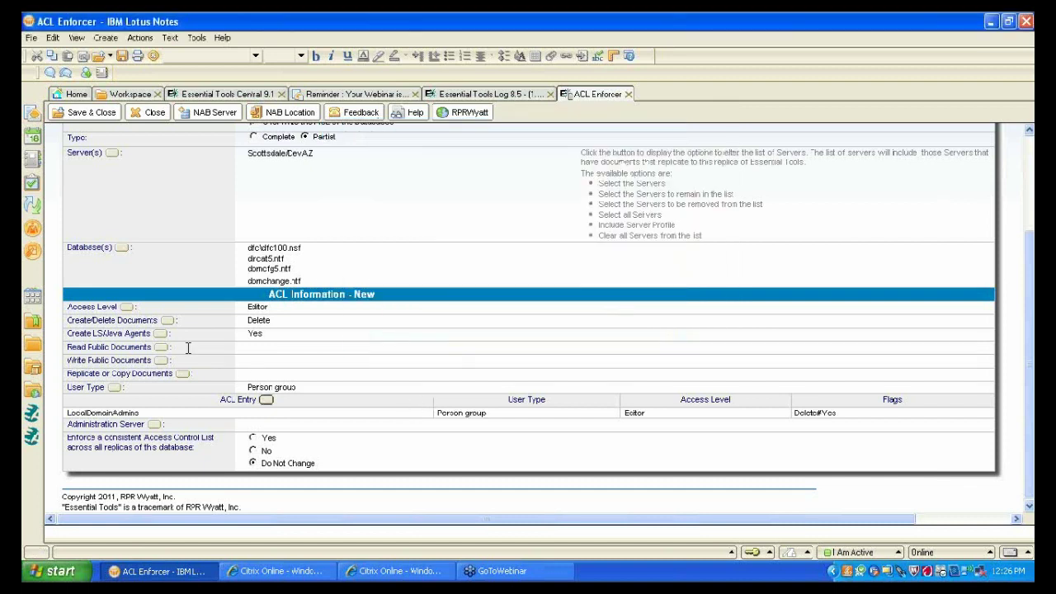
- Change the access level to Reader and the user type to Server group for another ACL entry
click(126, 306)
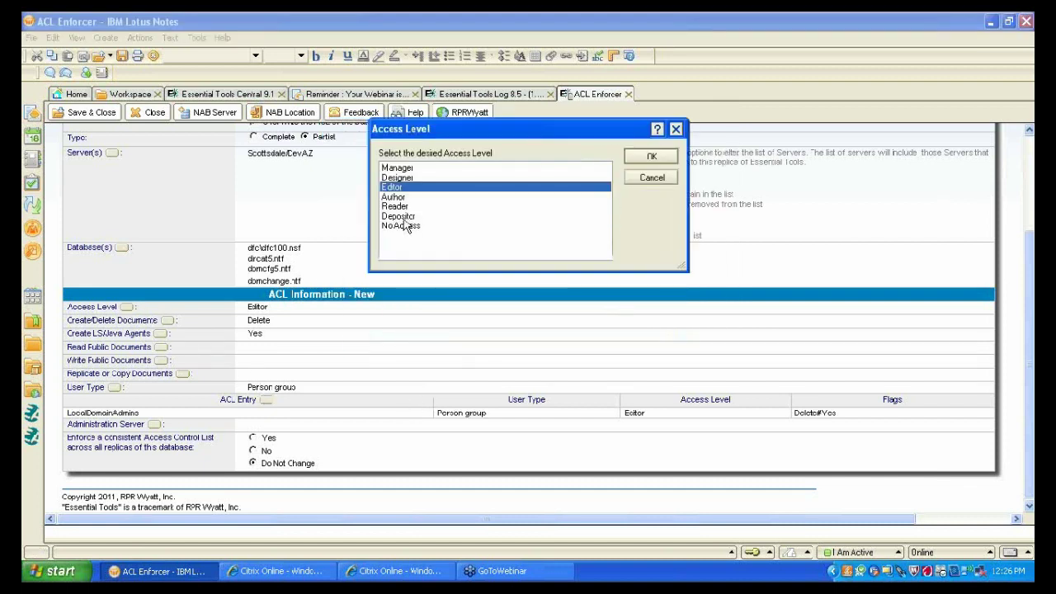
click(396, 208)
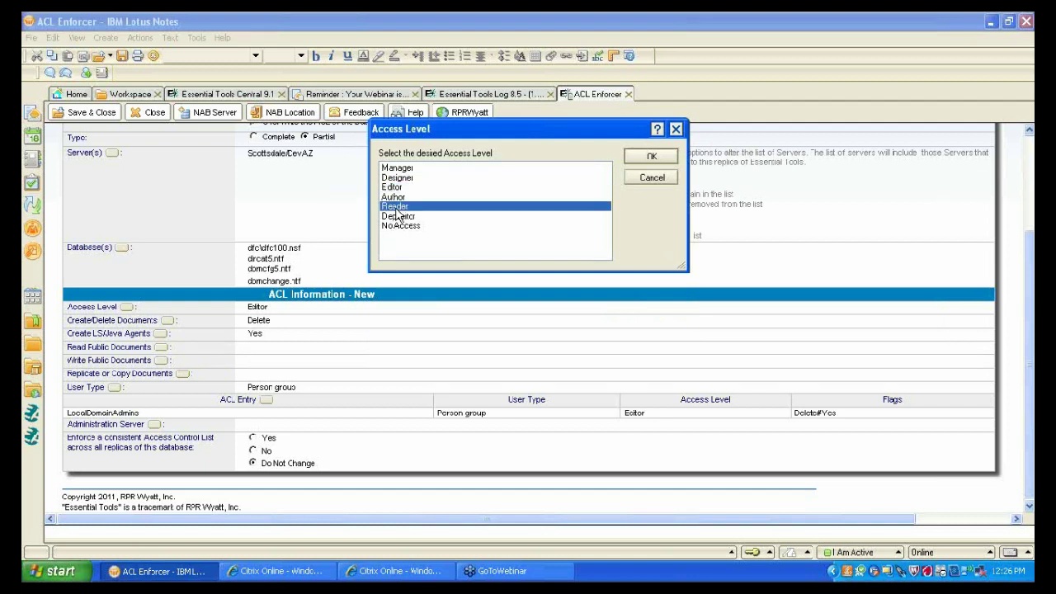
click(636, 162)
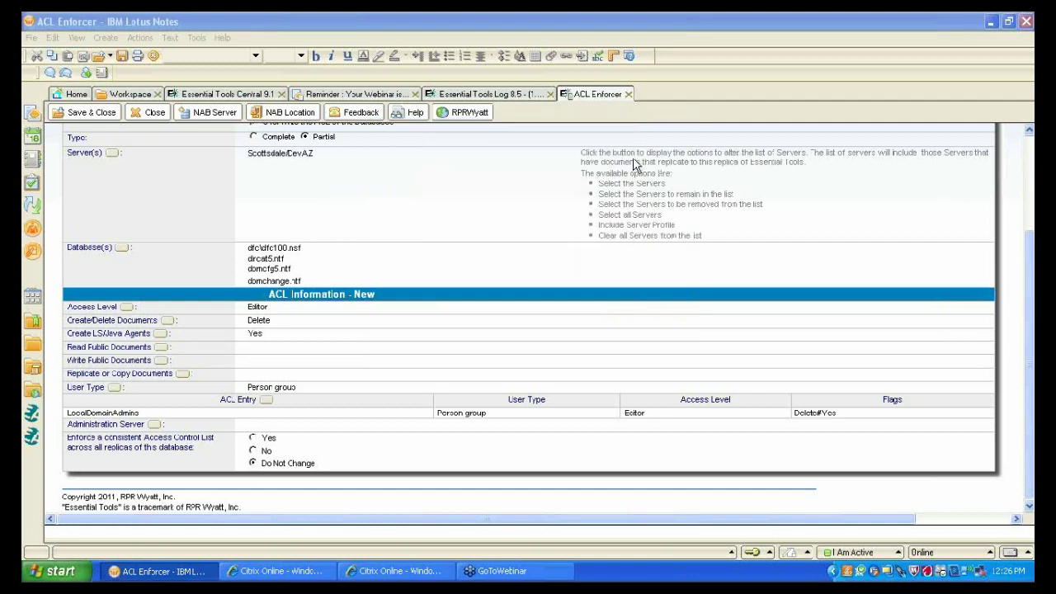
click(116, 388)
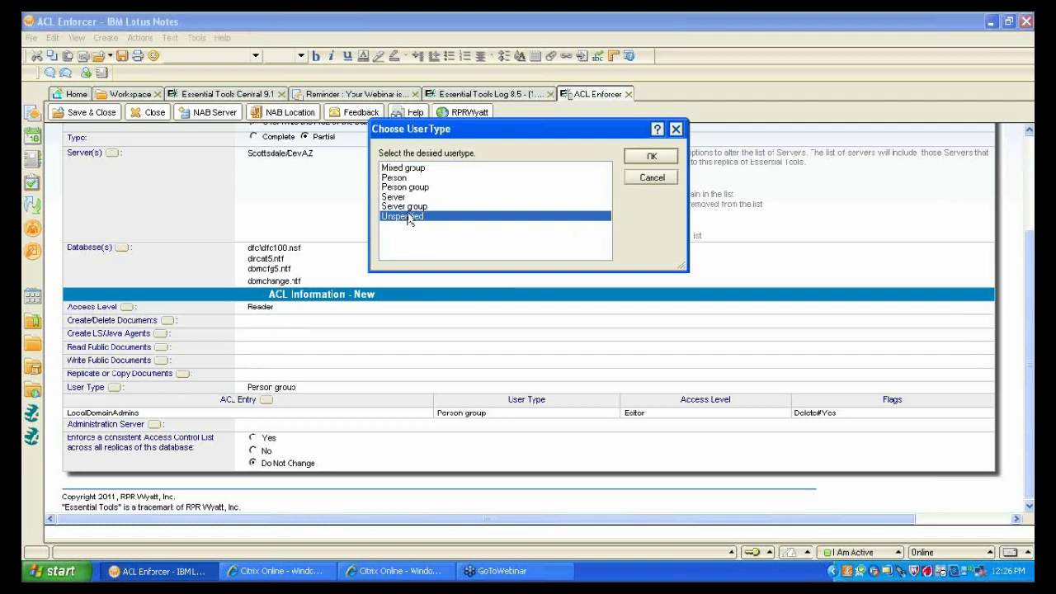
click(409, 206)
click(651, 157)
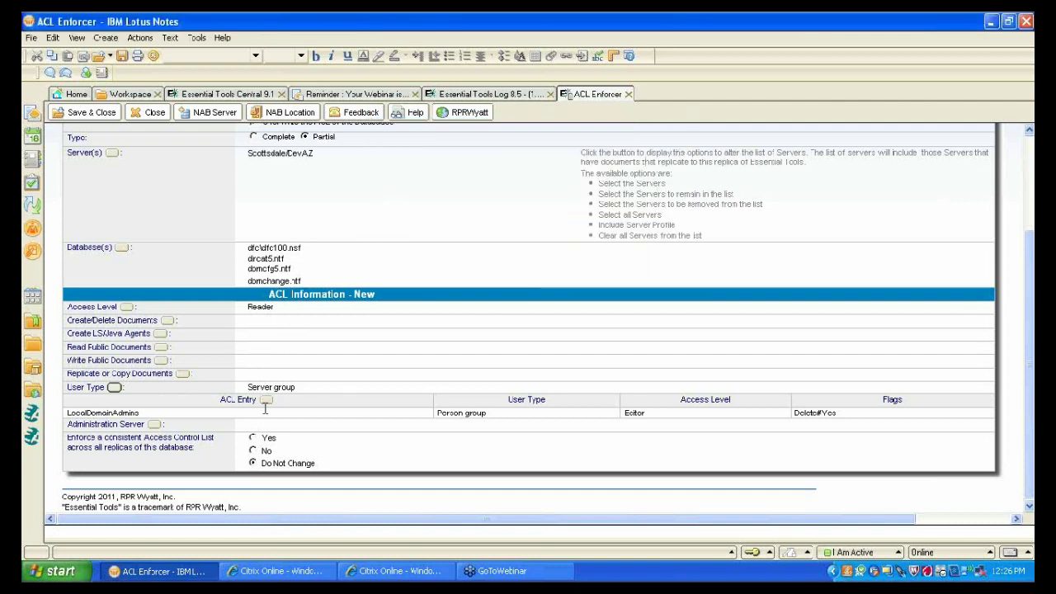
- Find the ACL entries starting with "o" and add OtherDomainServers to the ACL Enforcer
click(265, 401)
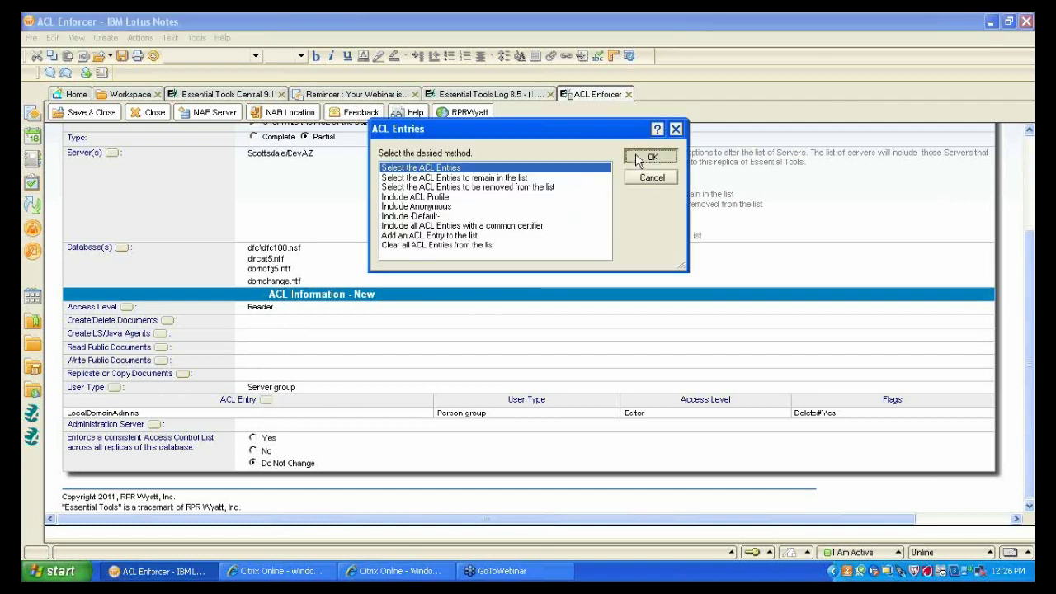
click(652, 159)
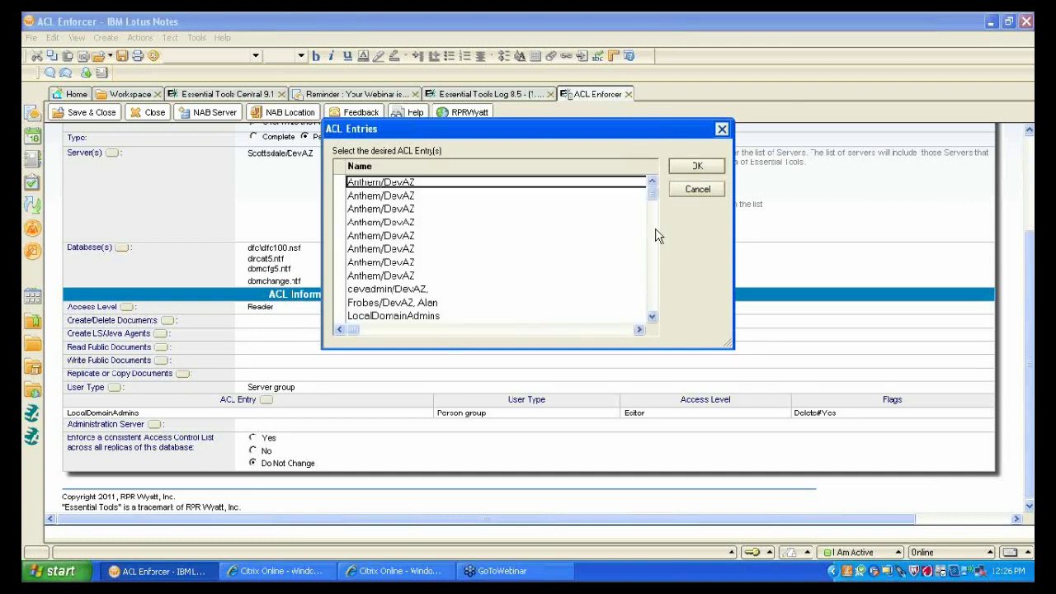
click(555, 277)
text(o)
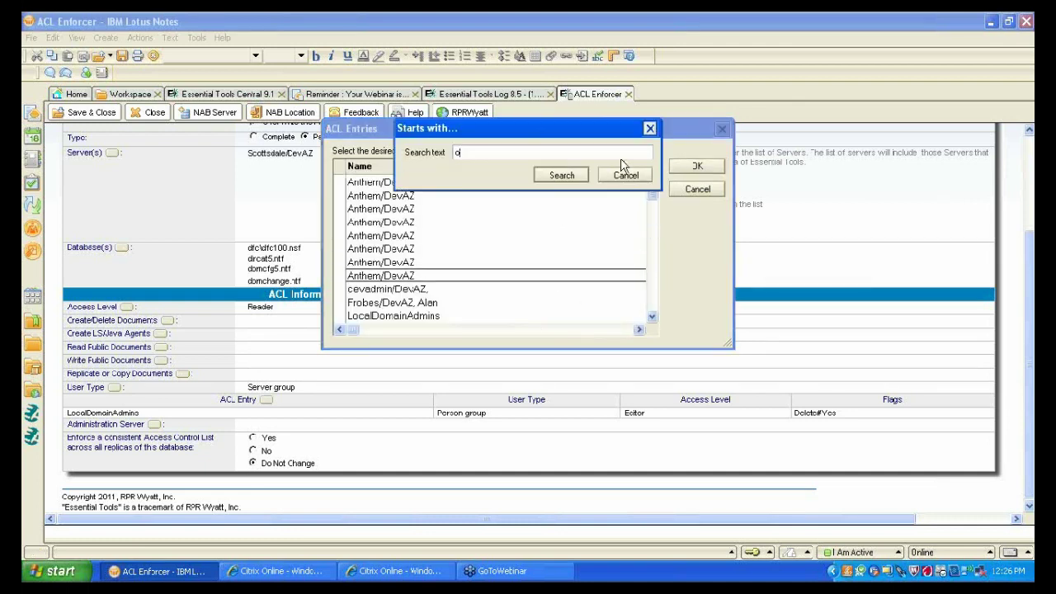
click(561, 177)
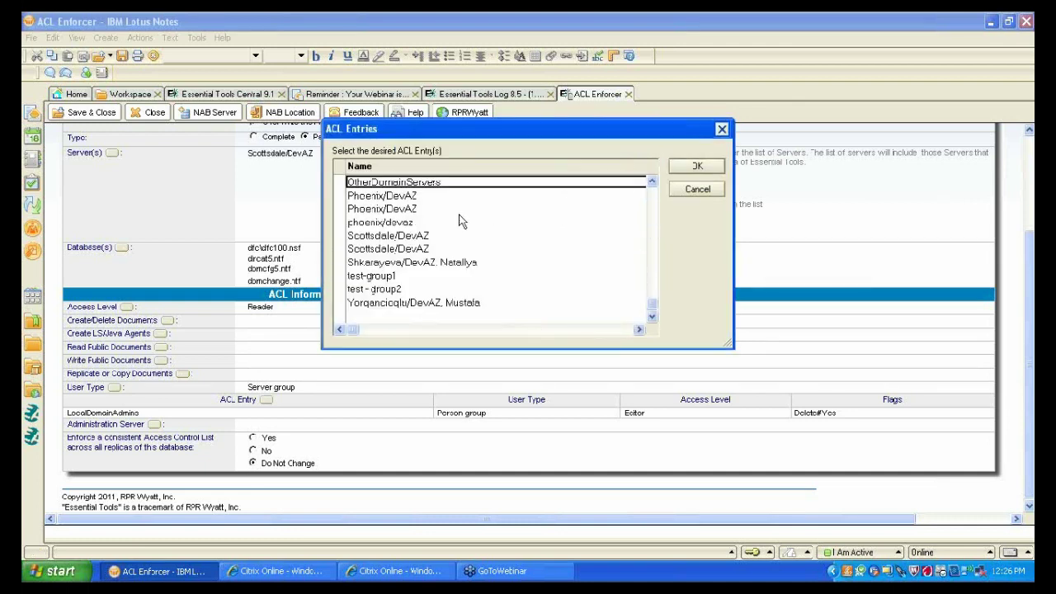
click(697, 166)
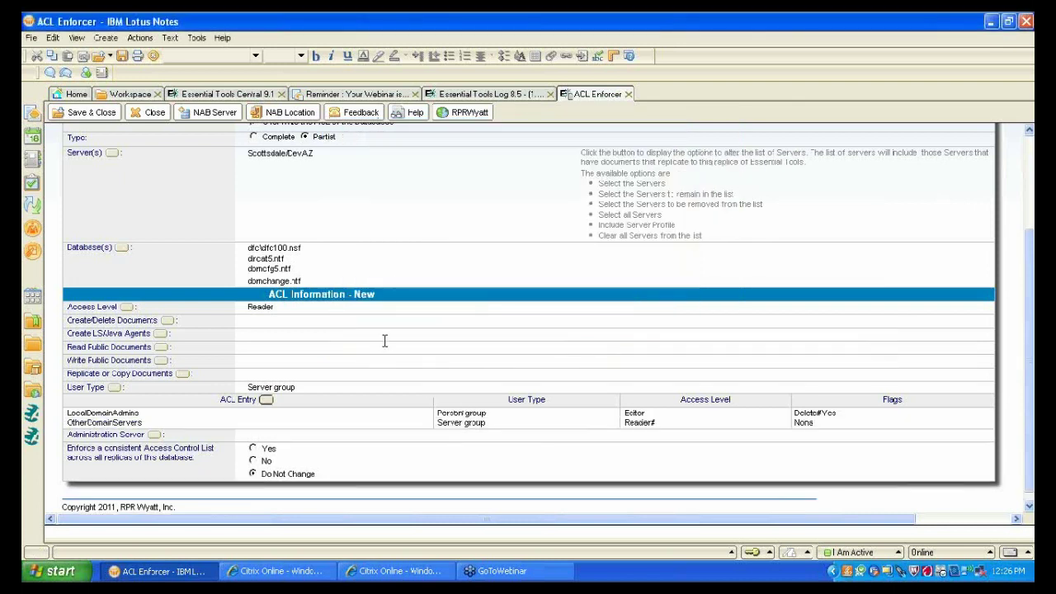
- Disable overwriting the ACL of the databases, keep the enforcement type Partial, and save and close the ACL Enforcer
scroll(394, 298, up, 3)
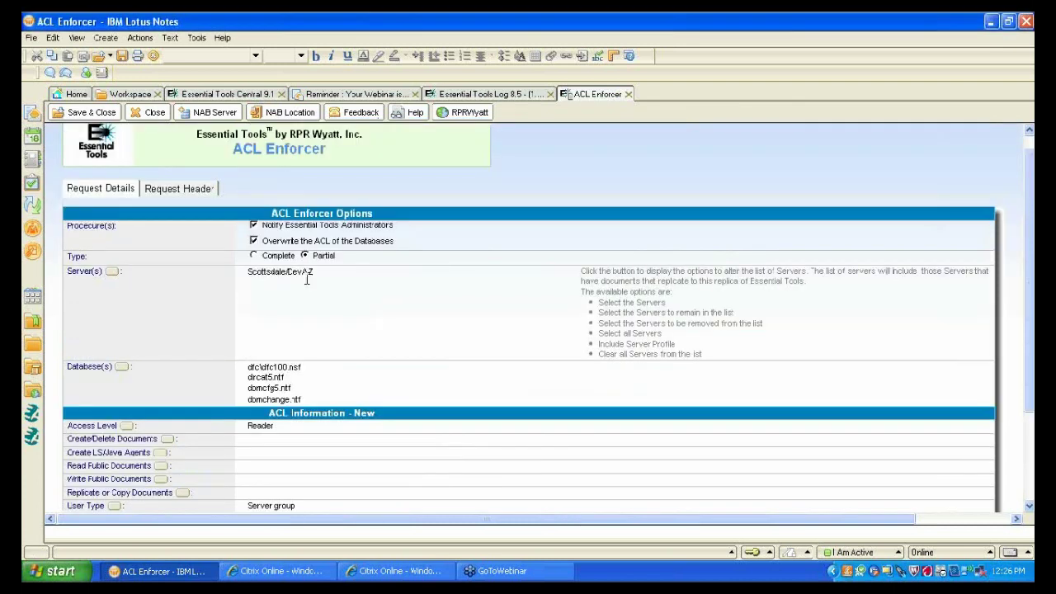
scroll(354, 384, down, 1)
scroll(354, 385, down, 1)
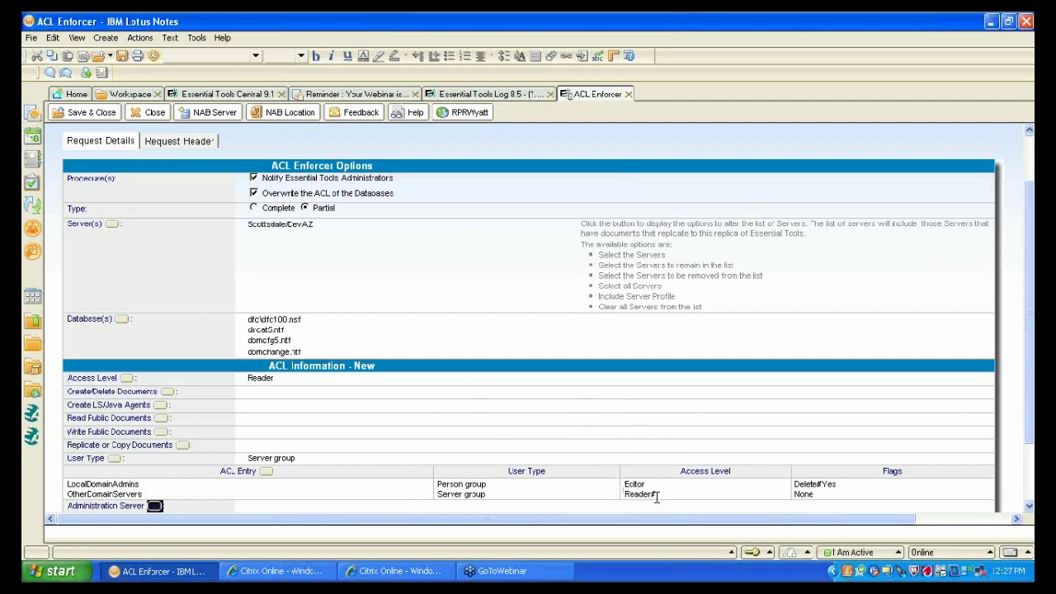
click(279, 193)
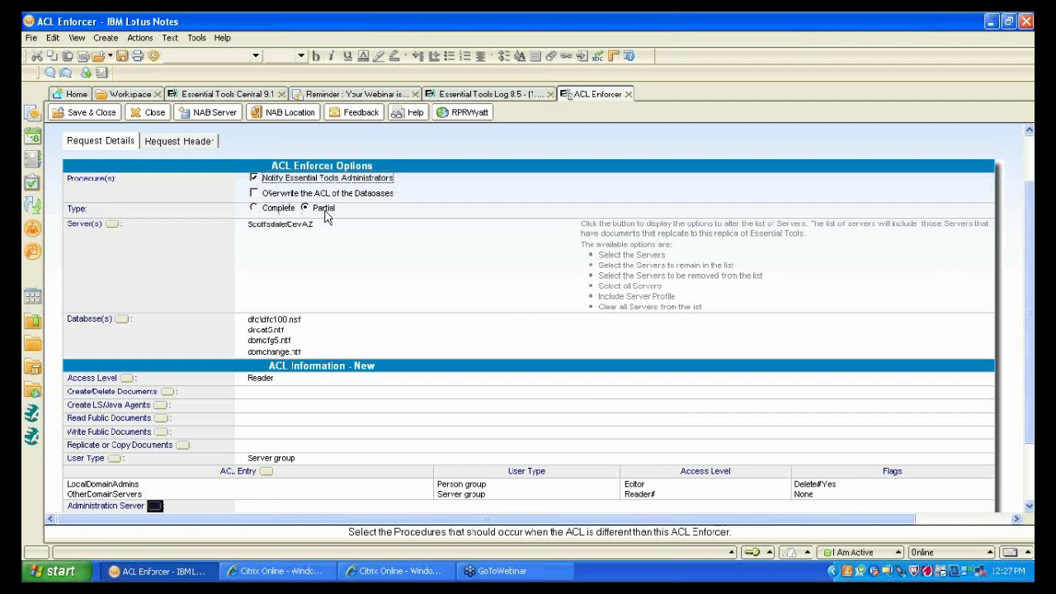
click(256, 209)
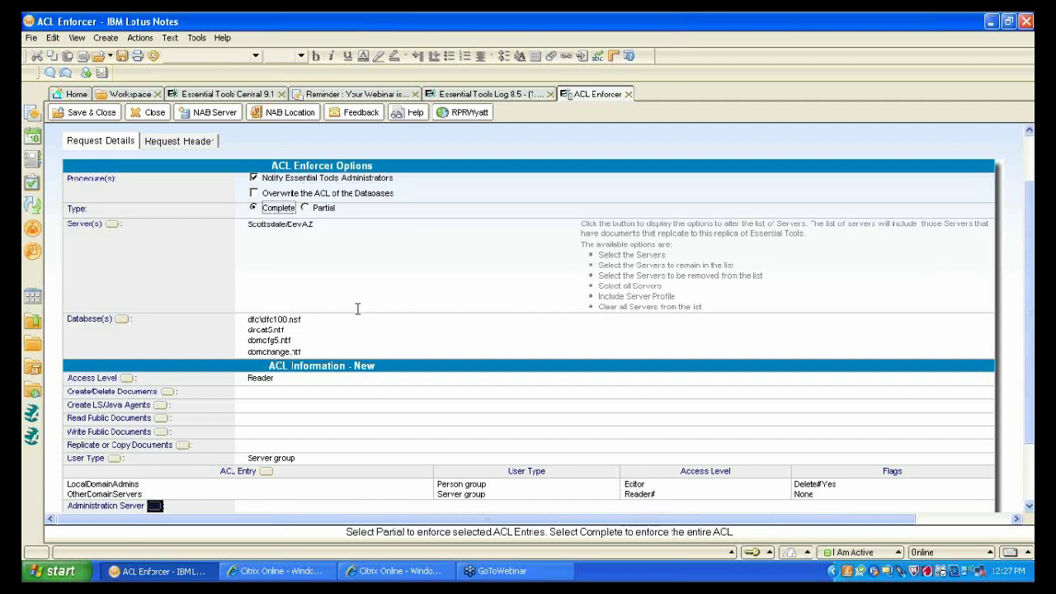
click(314, 212)
click(91, 113)
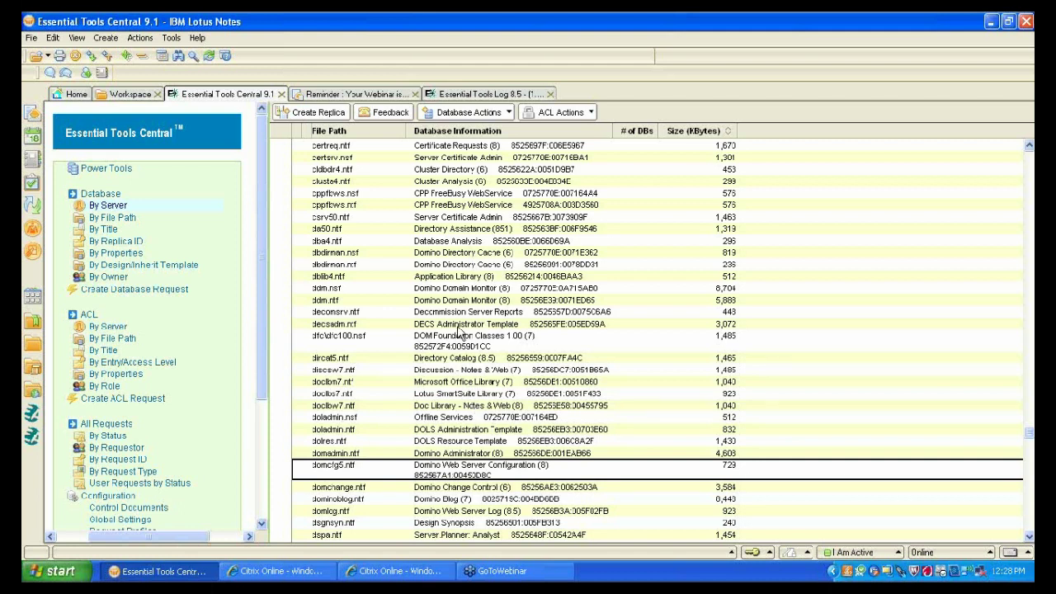
- Create a new Mail User ACL request
click(106, 37)
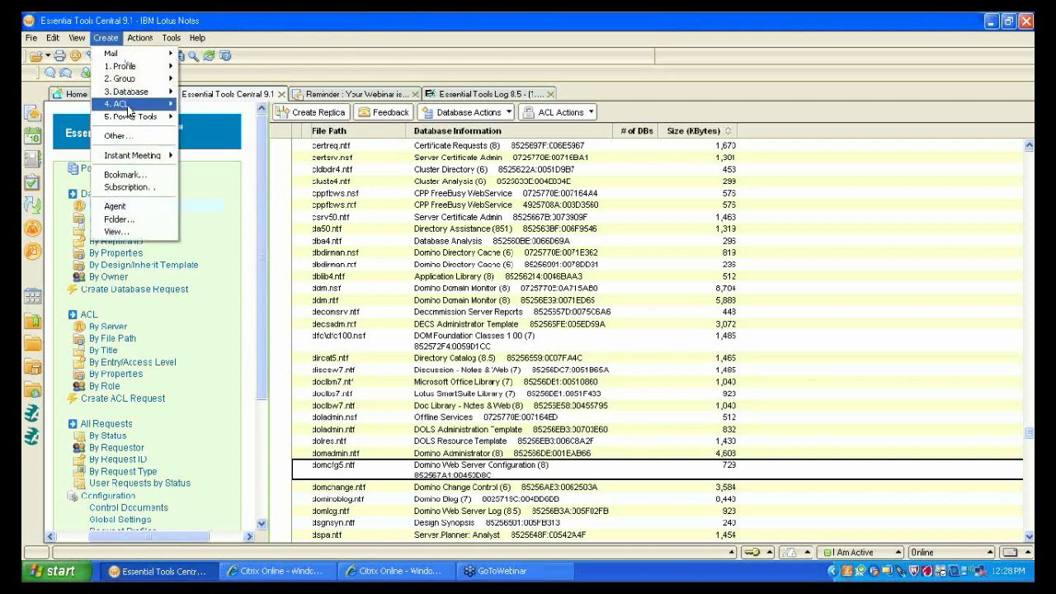
mouse_move(122, 104)
click(215, 155)
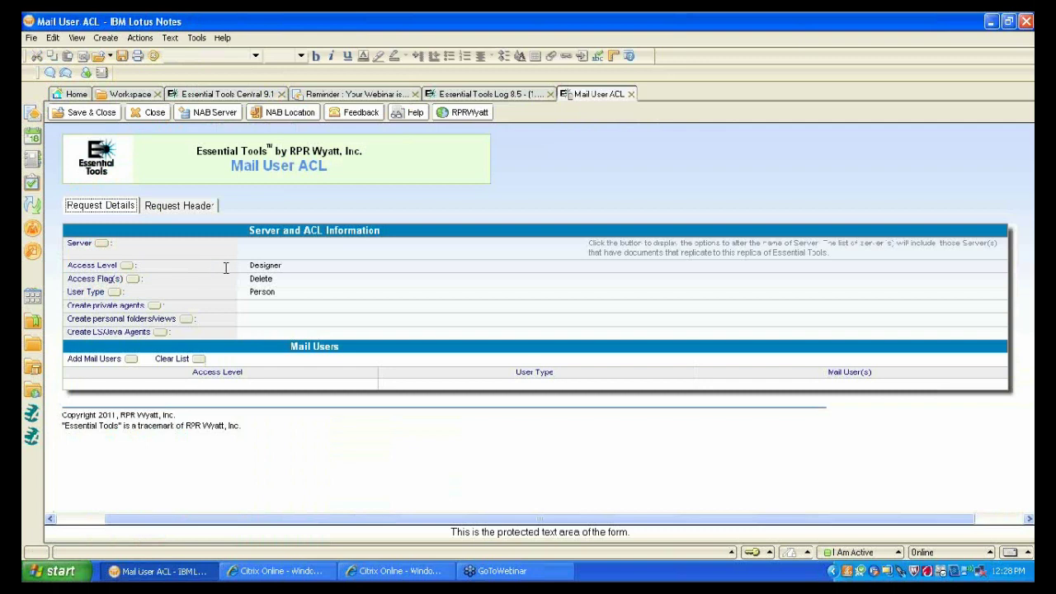
- Set the server to Anthem/DevAZ and add all of that server's mail users to the Mail User ACL request
click(102, 244)
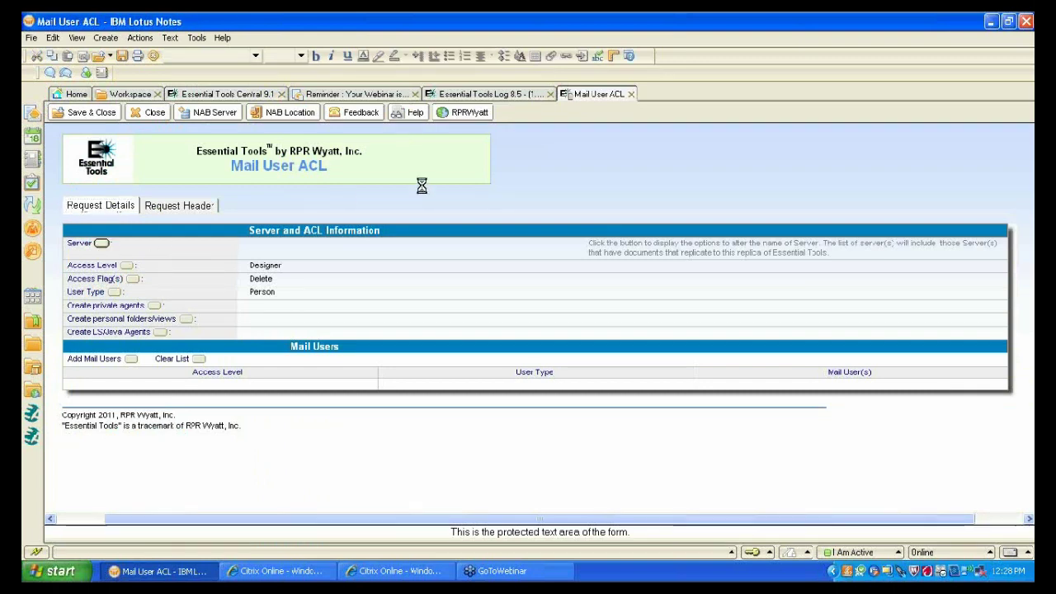
click(648, 156)
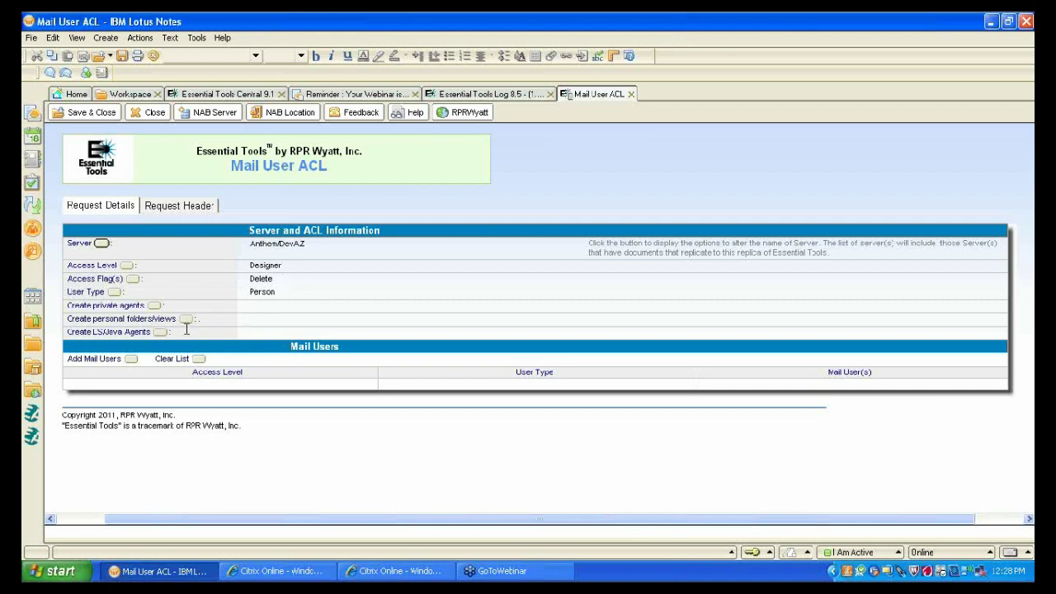
click(132, 360)
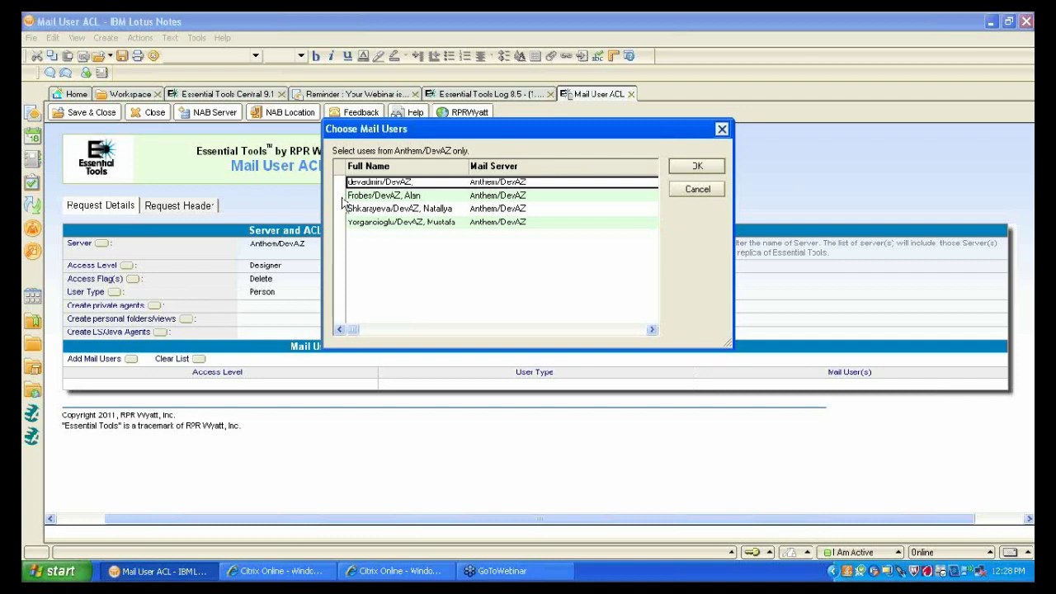
drag(341, 181, 341, 221)
click(697, 166)
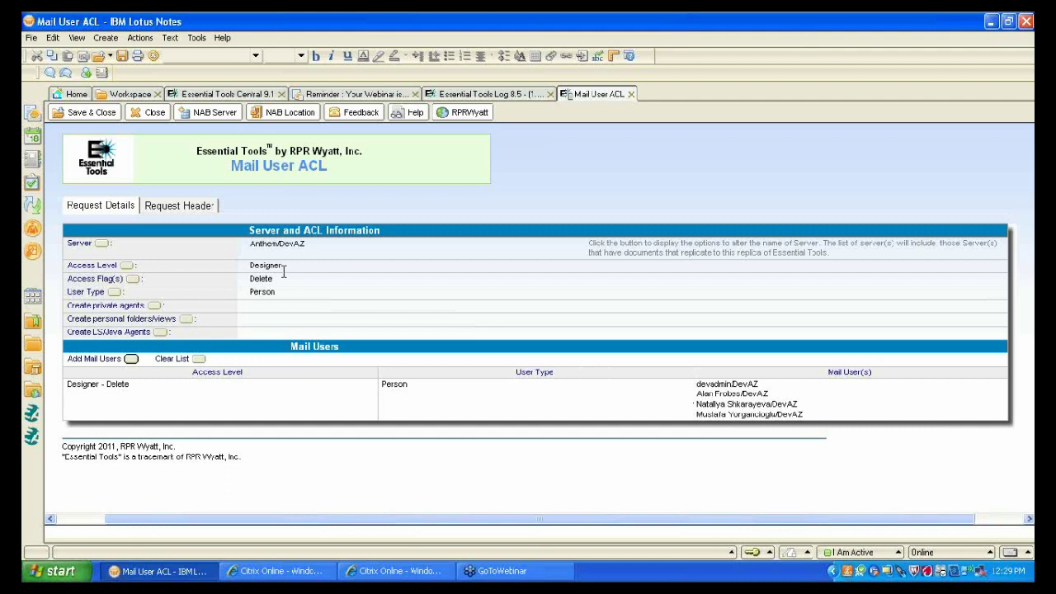
- Look through the access level choices without changing the selection, and close the Mail User ACL request without saving
click(127, 265)
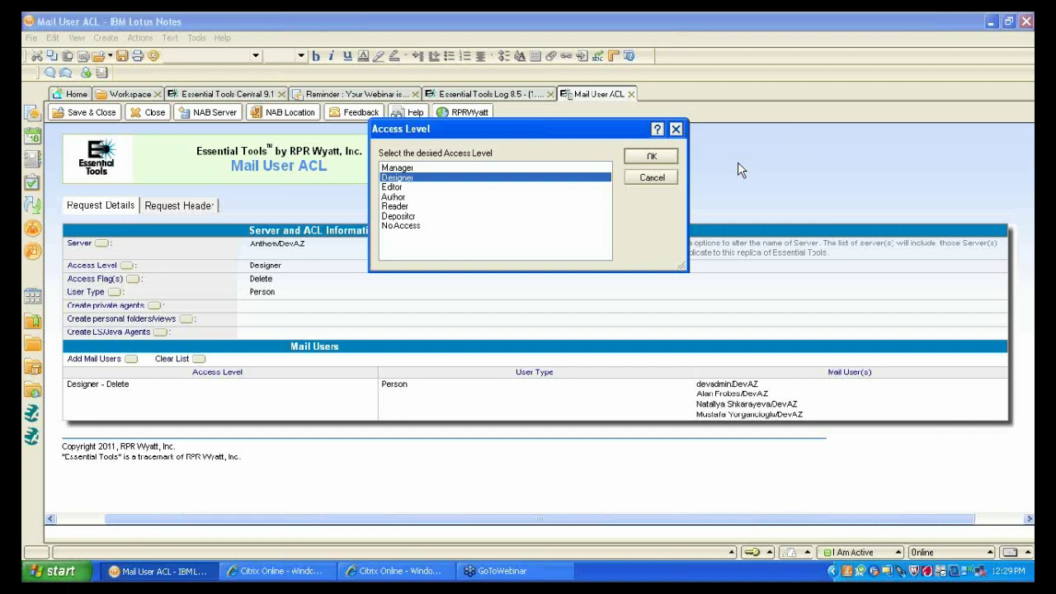
click(652, 177)
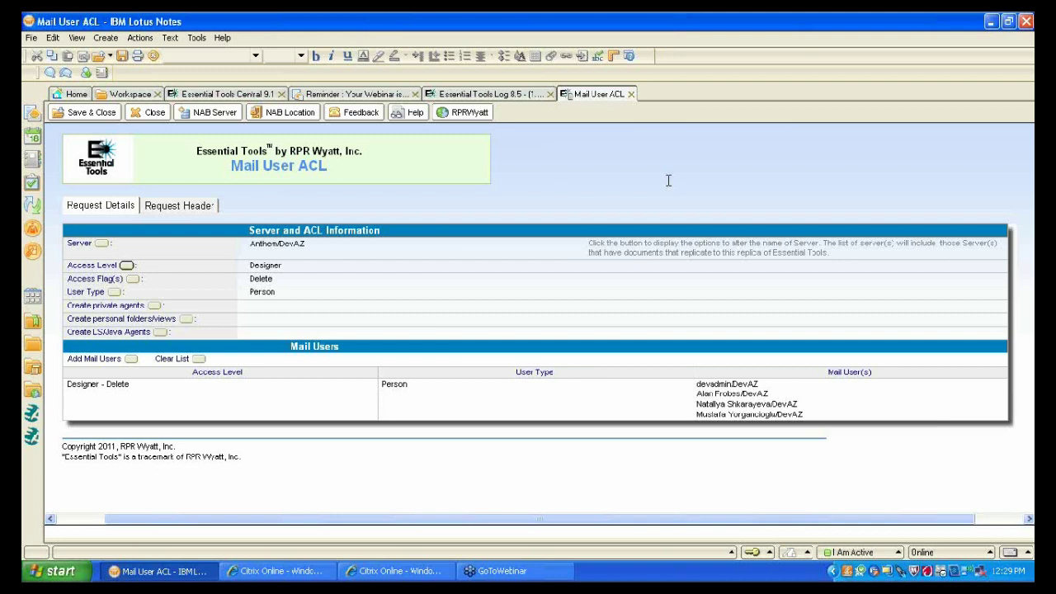
click(631, 96)
click(538, 329)
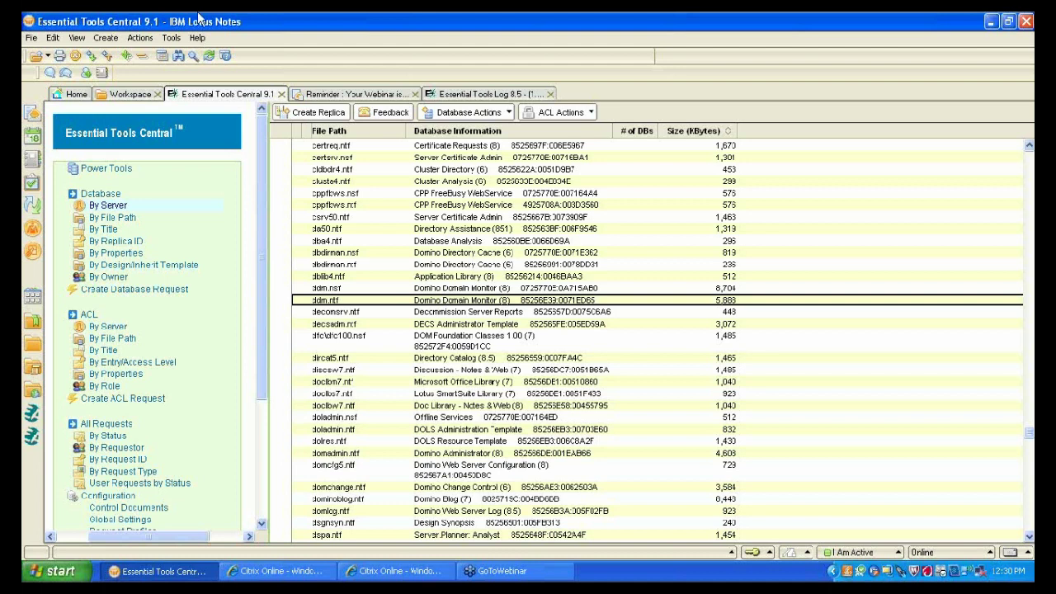
- Create a new Termination request with the domain Devaz and the server Anthem/DevAZ
click(106, 38)
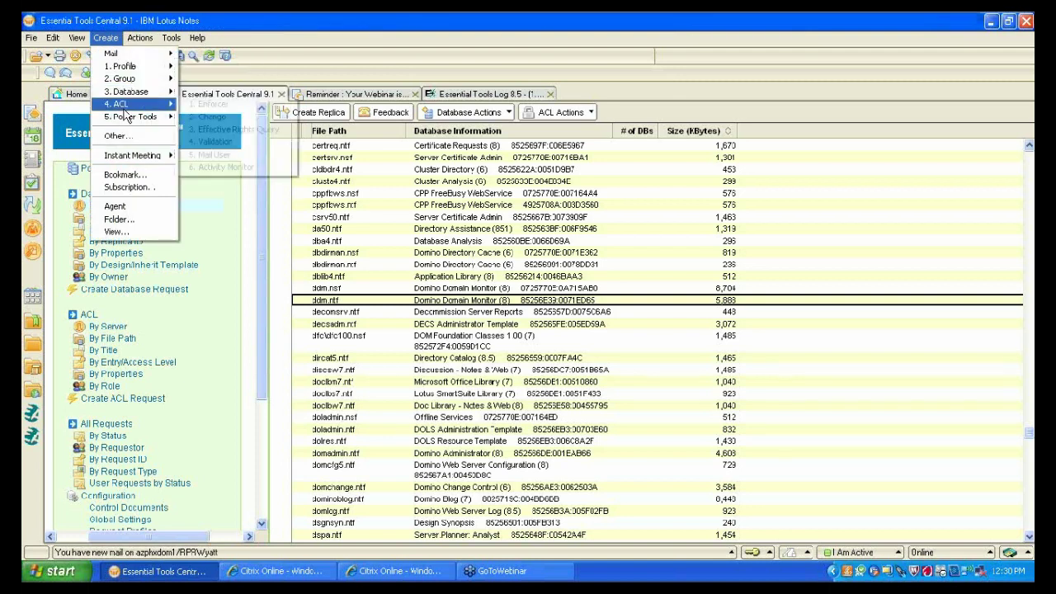
mouse_move(136, 116)
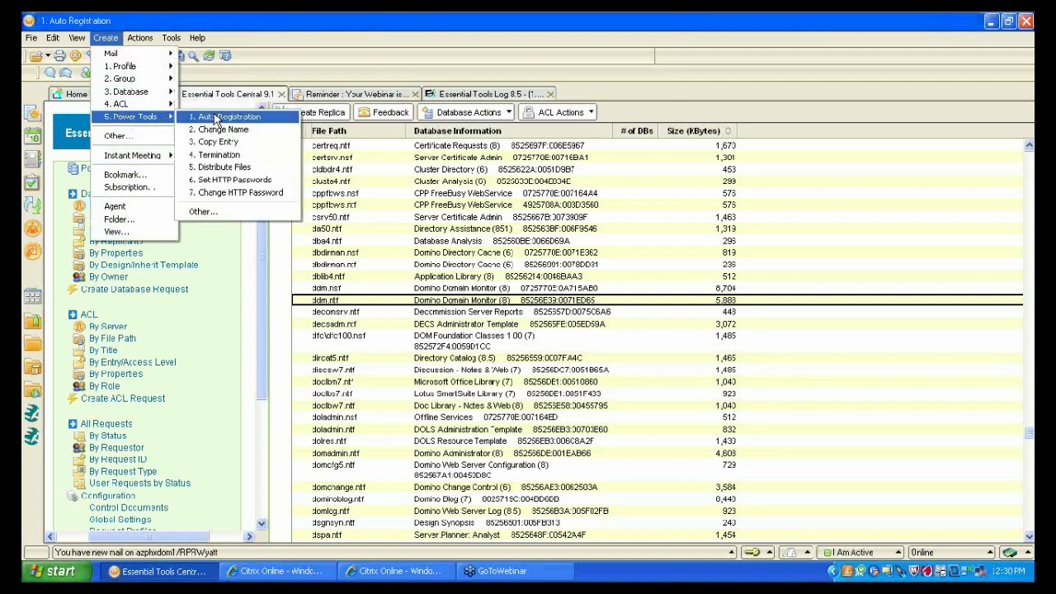
click(249, 156)
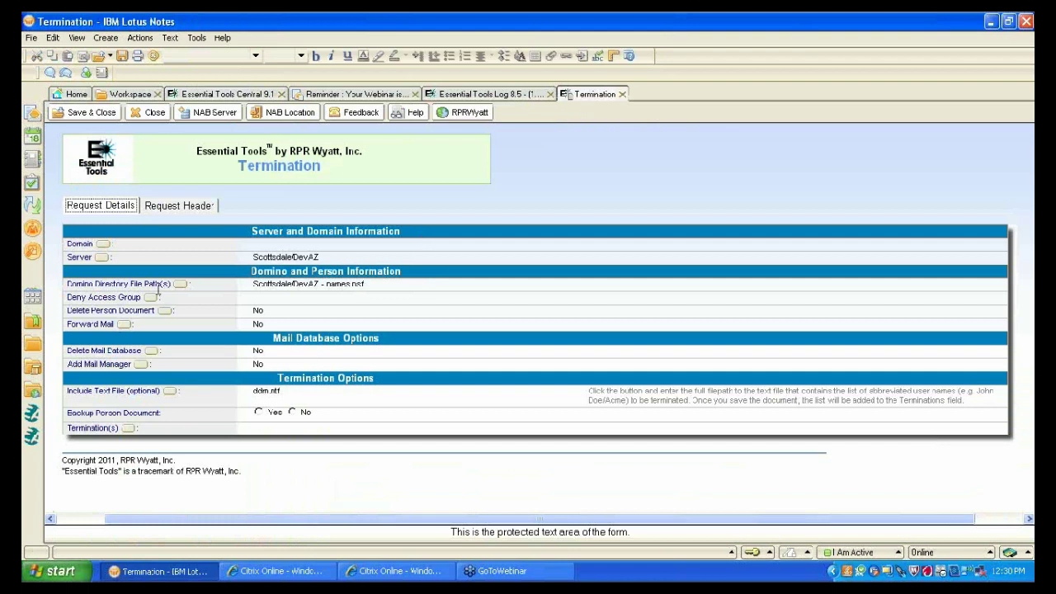
click(102, 243)
click(647, 158)
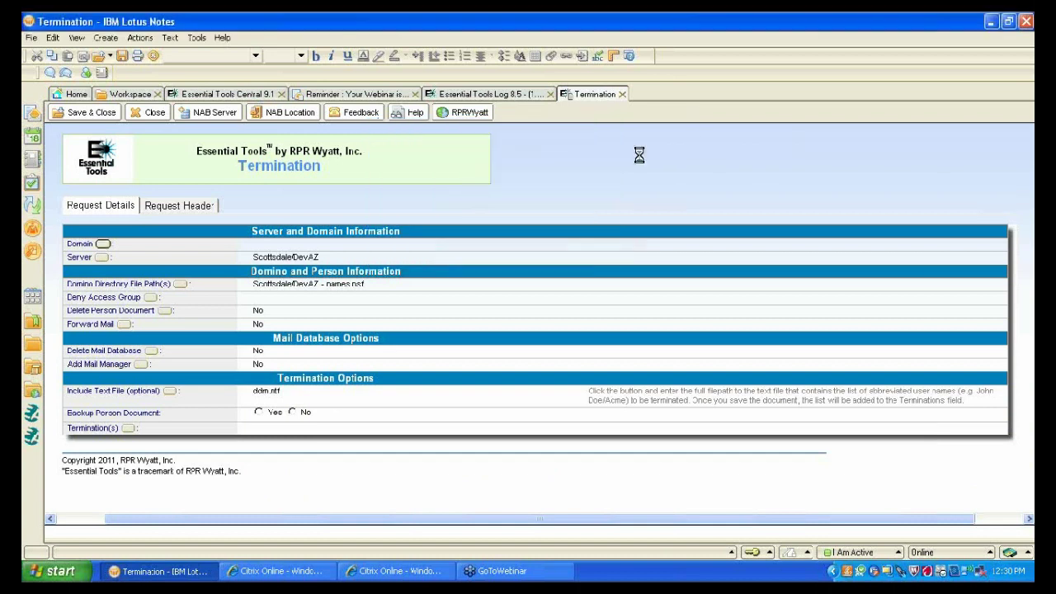
click(527, 170)
click(647, 159)
- Choose test-group1 as the deny access group of the Termination request
click(152, 297)
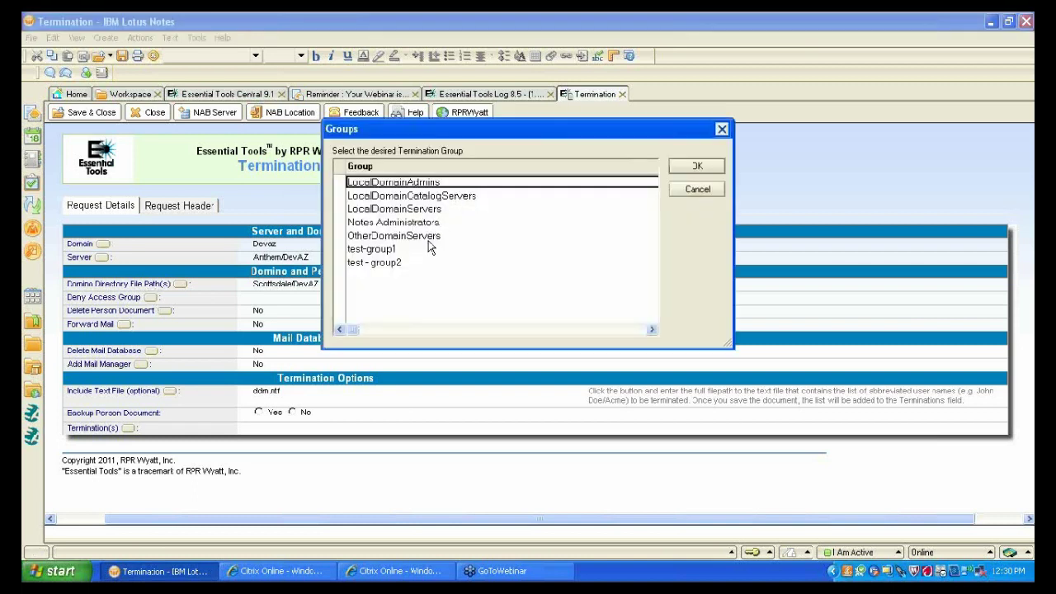
click(376, 249)
click(697, 168)
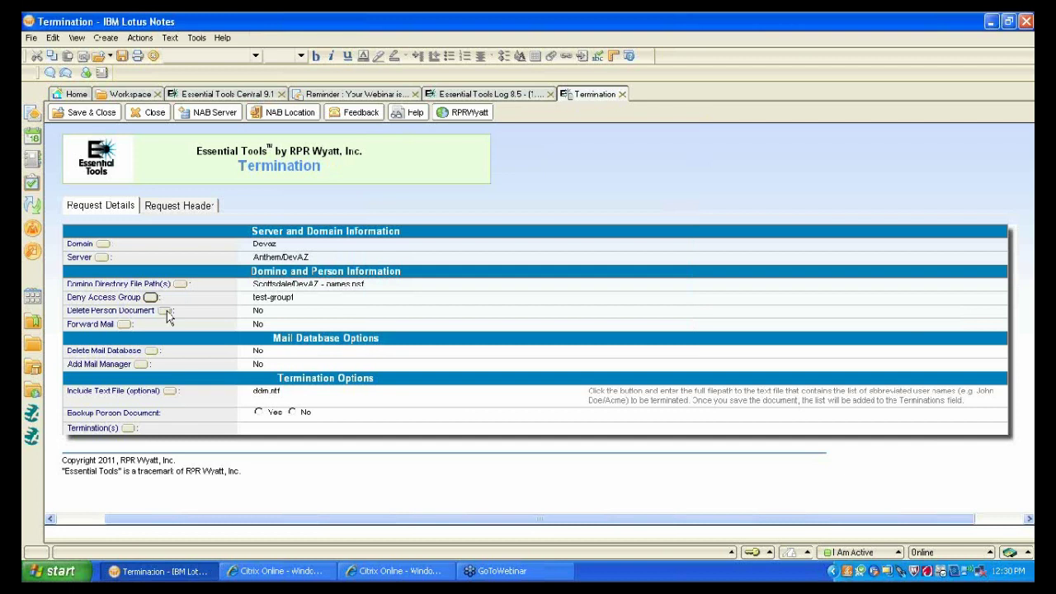
- Look at the mail forwarding option and try a mail database deletion wait of 0 days, cancelling both
click(124, 324)
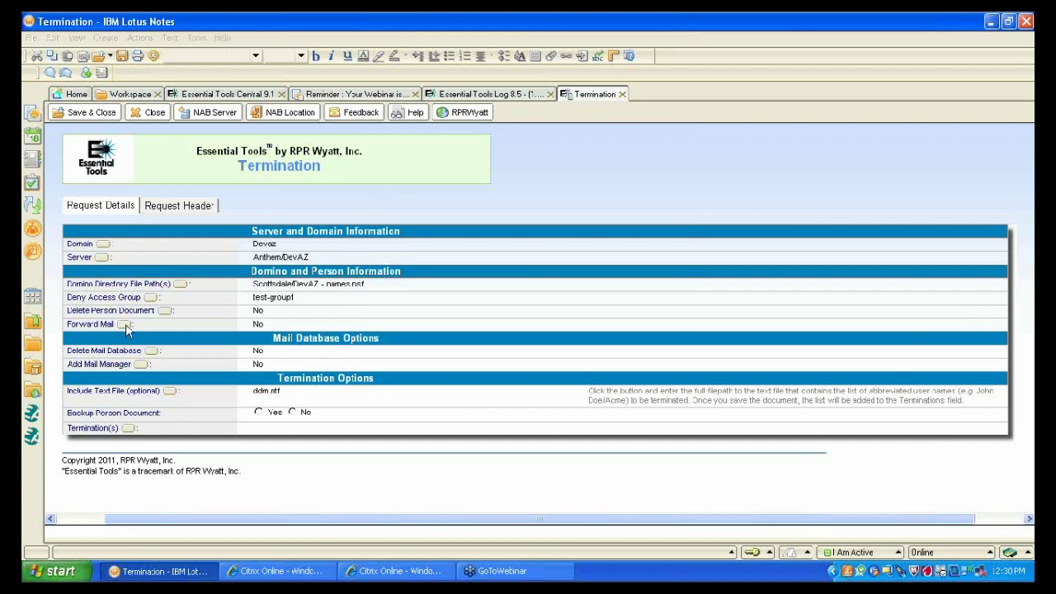
click(697, 189)
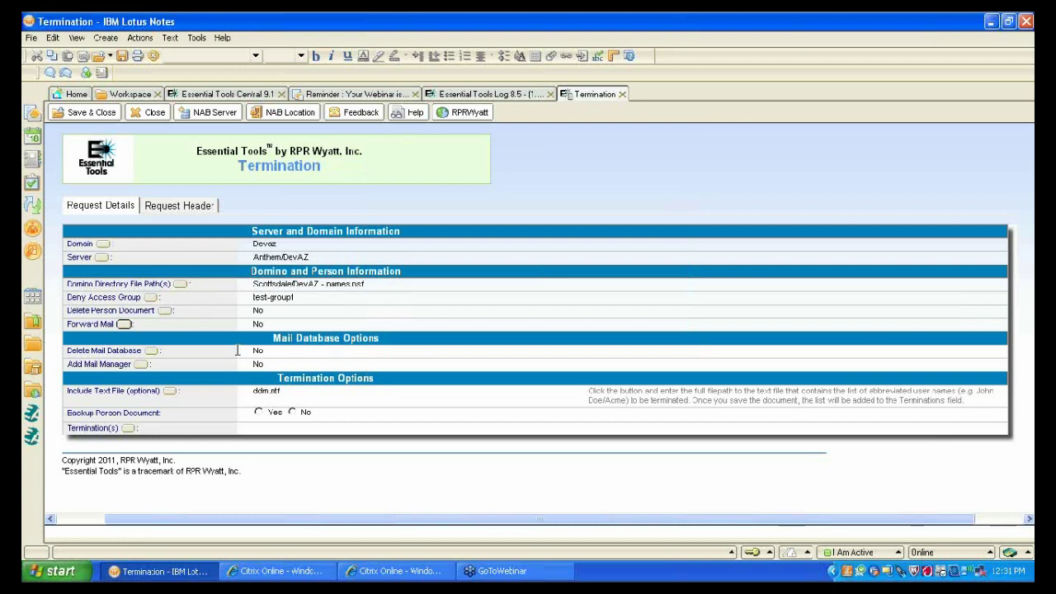
click(152, 351)
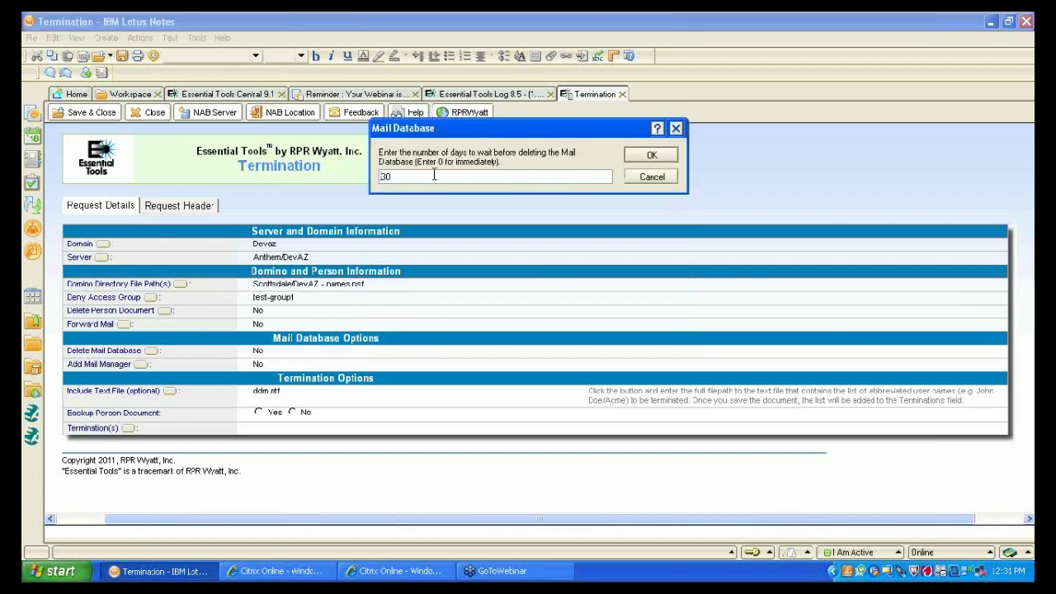
drag(417, 175, 363, 182)
text(0)
click(636, 181)
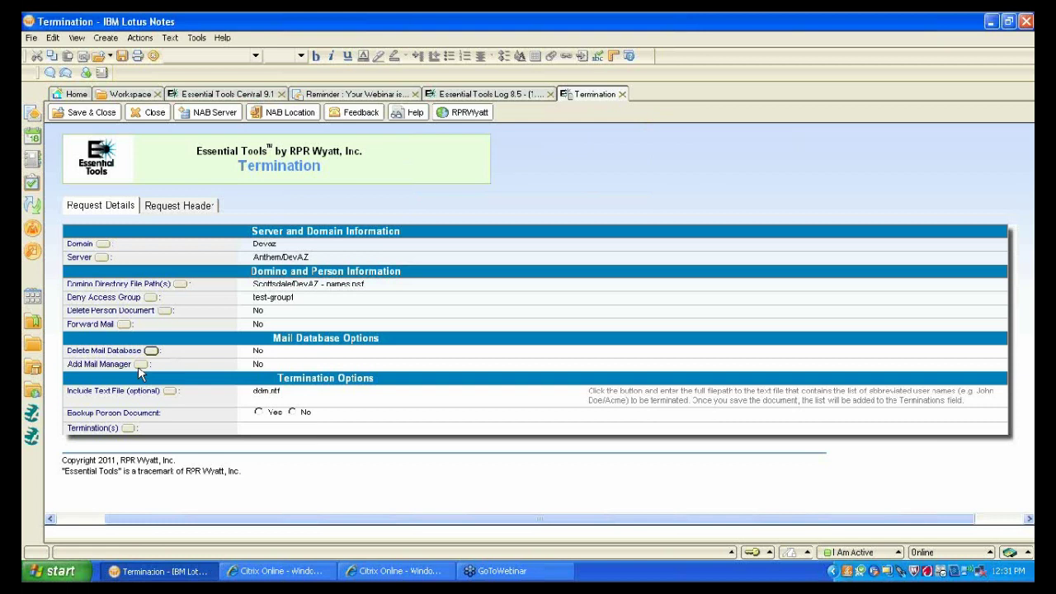
- Enable backing up the person document and set the backup database to backup\oldpersondocs.nsf
click(260, 412)
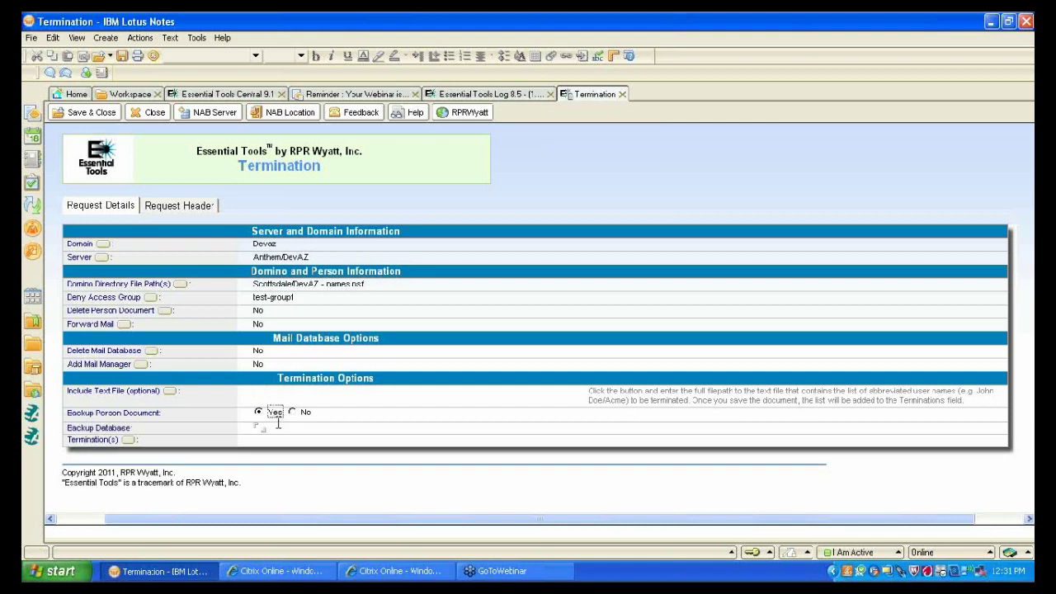
click(284, 429)
text(backup\ddpers)
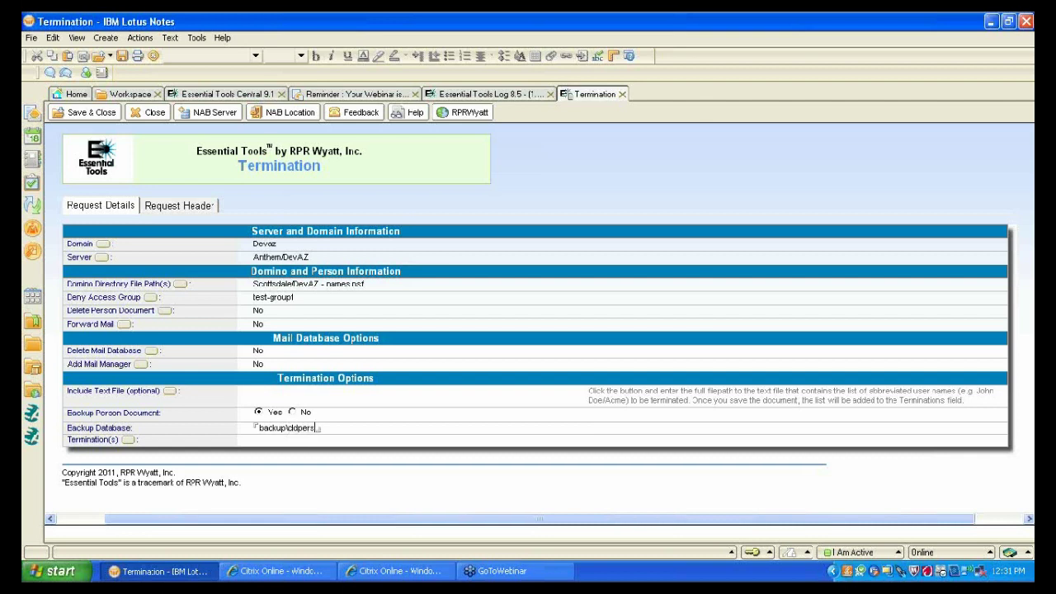
text(on_docs.nsf)
- Review the termination selection methods and the text file option, and close the Termination request without saving
click(128, 440)
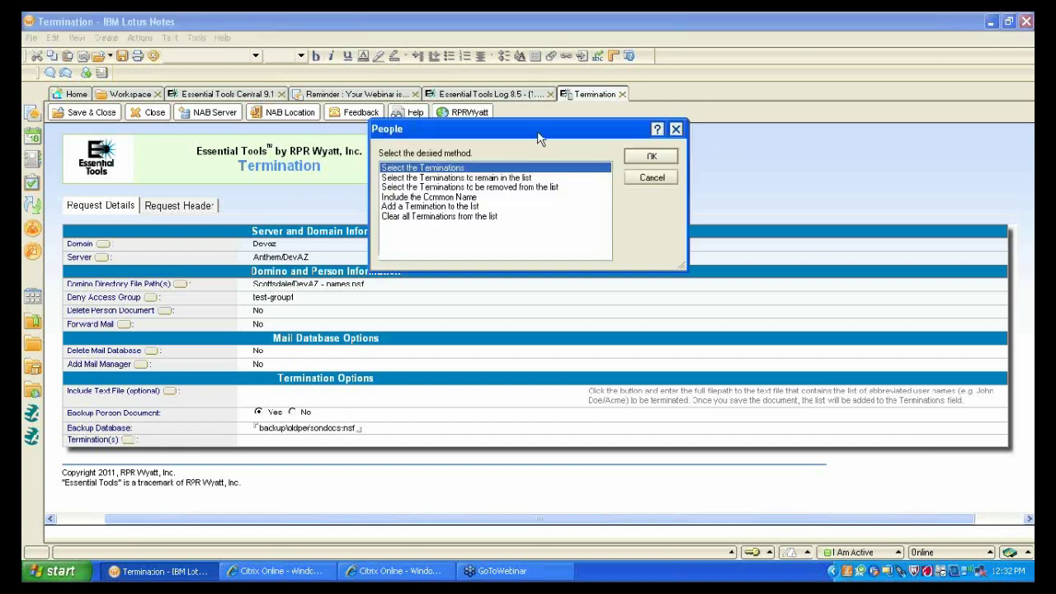
drag(538, 134, 528, 171)
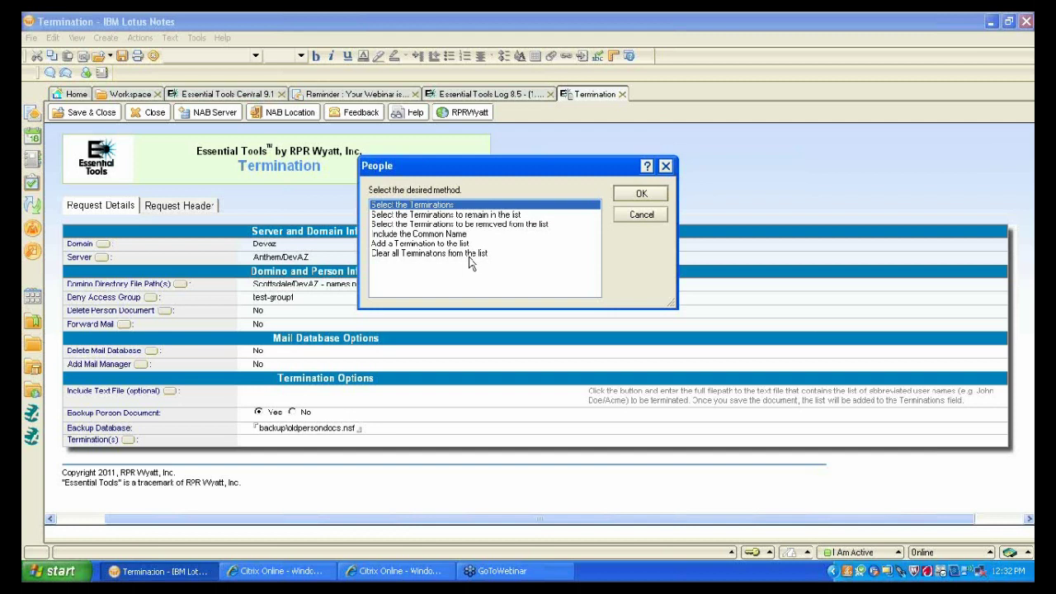
click(642, 214)
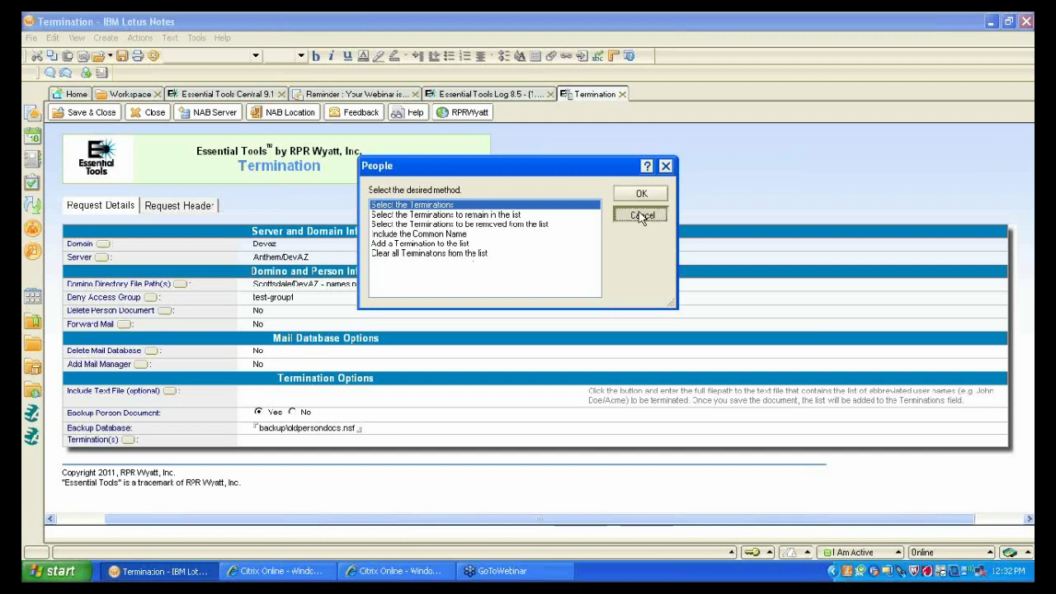
click(169, 390)
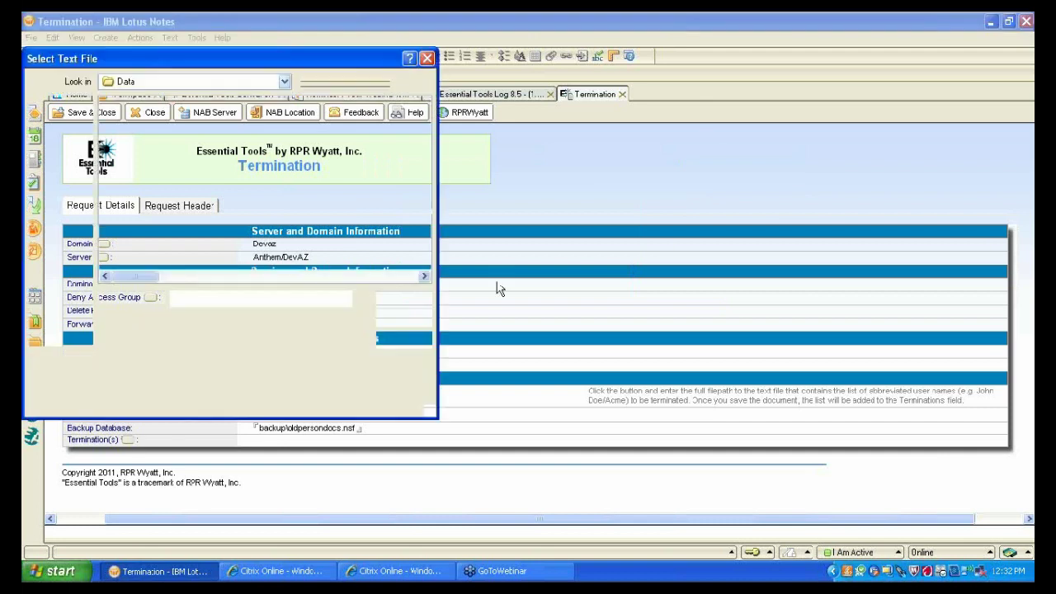
click(419, 318)
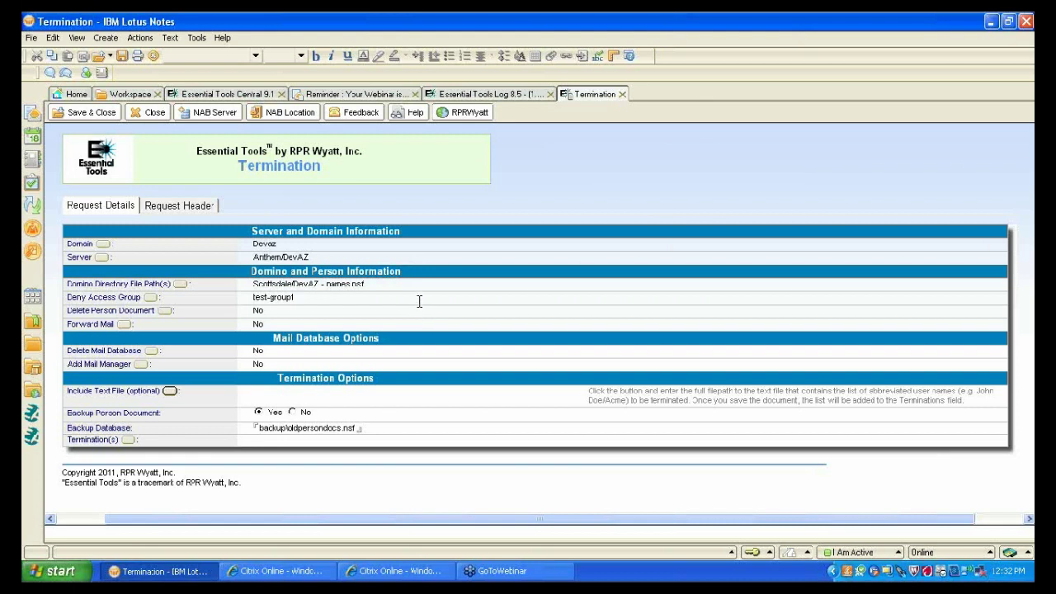
key(Escape)
click(535, 330)
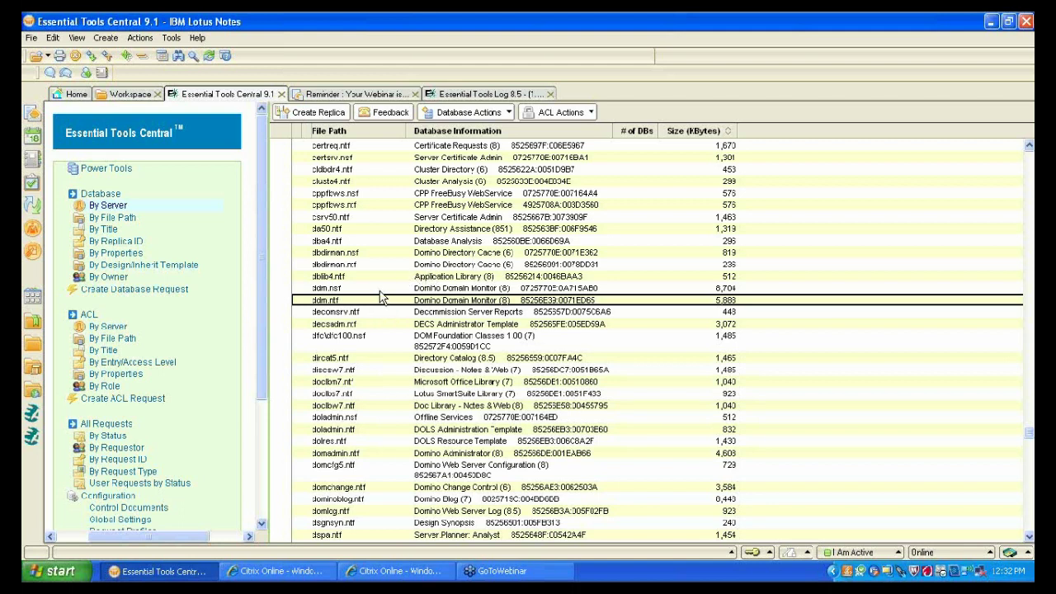
- Show the Essential Tools Log by request type and expand the 12/05/2011 ACL Change entries down to the Anthem/DevAZ records
click(390, 217)
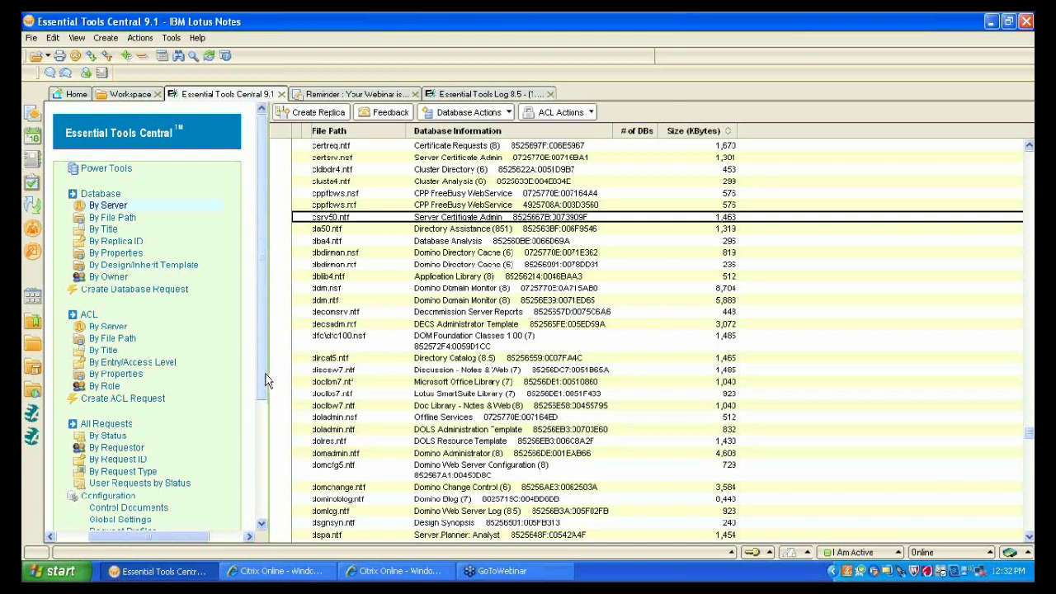
click(473, 96)
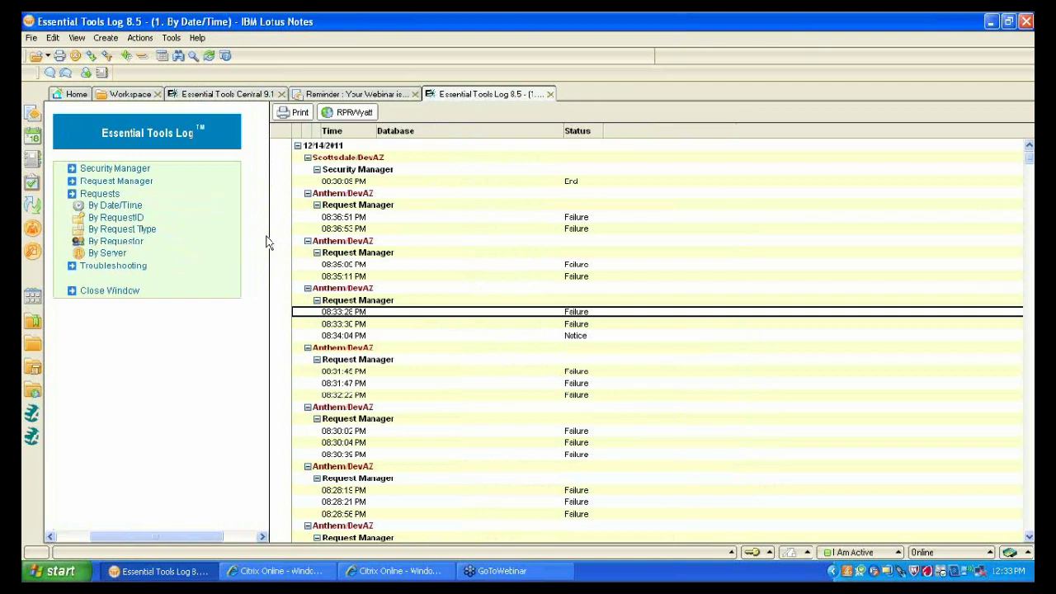
click(140, 230)
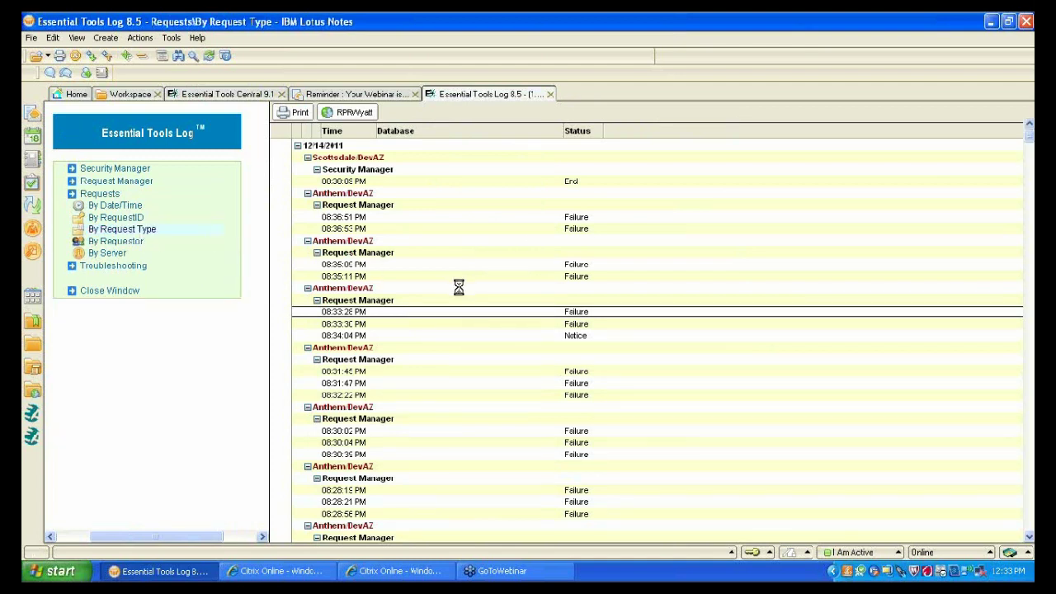
click(384, 229)
click(142, 55)
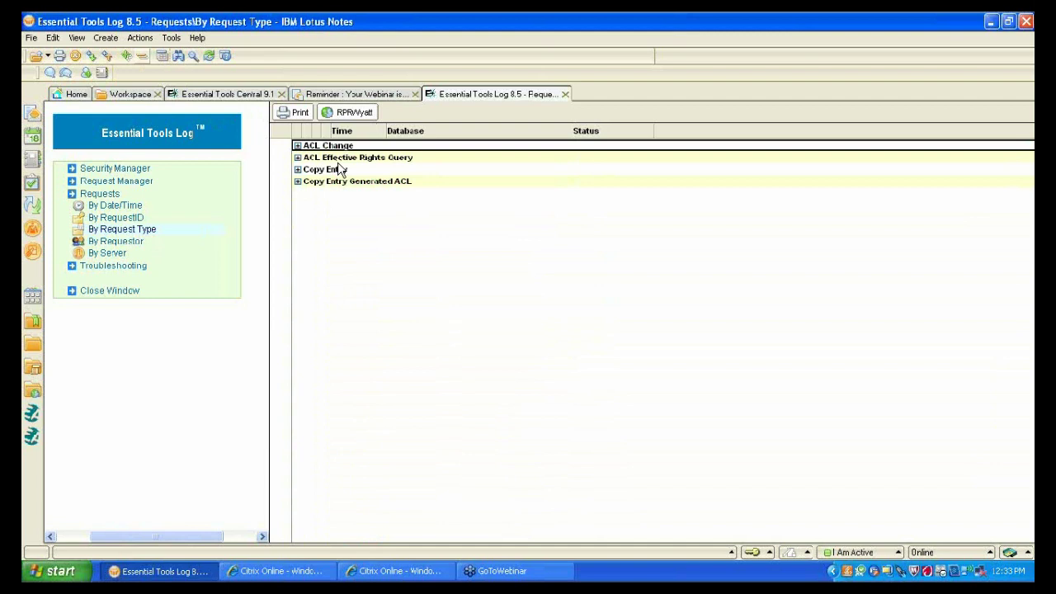
click(297, 145)
click(307, 229)
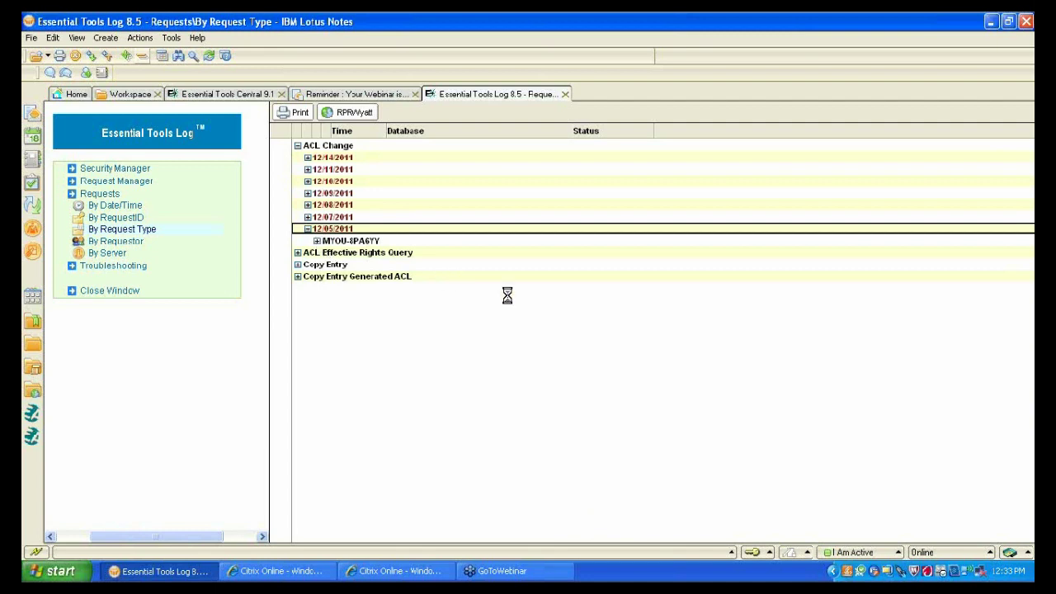
click(327, 252)
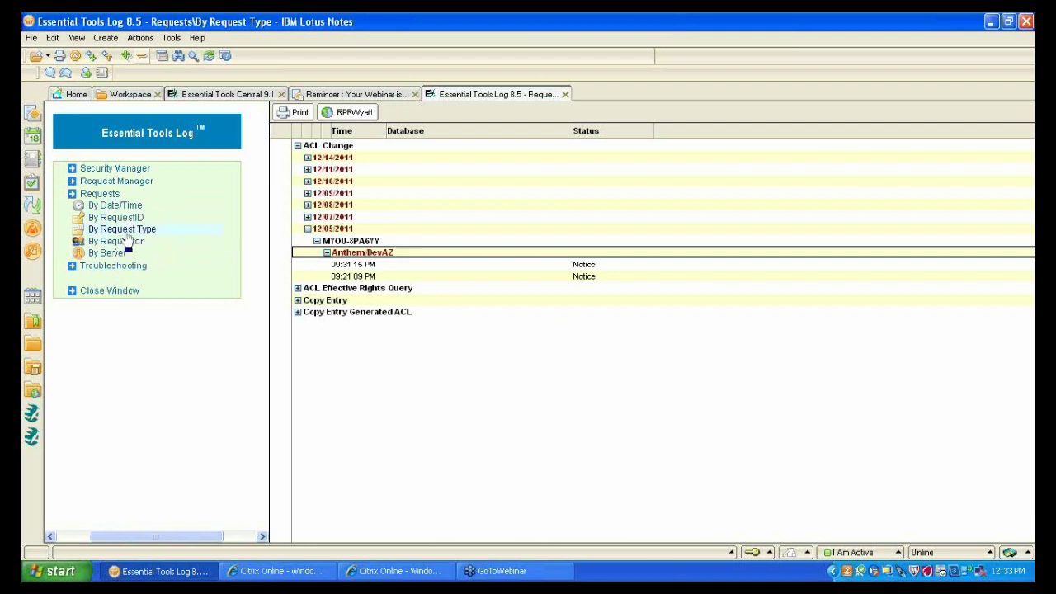
- View the troubleshooting failures, and expand the Security Manager log by date to 12/14/2011, Scottsdale/DevAZ, 8 PM to 9 PM
click(116, 268)
click(114, 290)
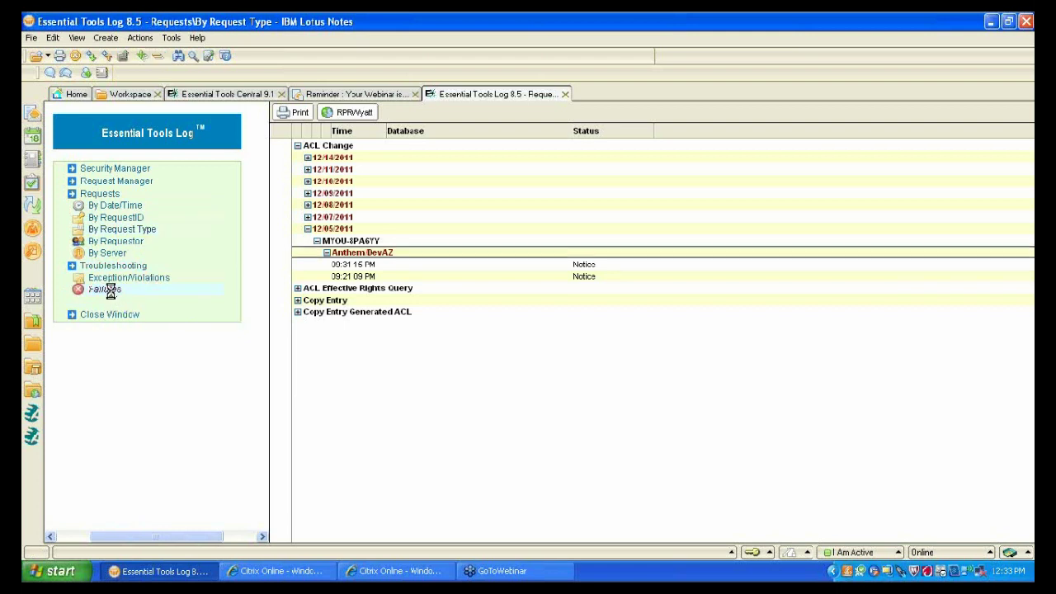
click(126, 175)
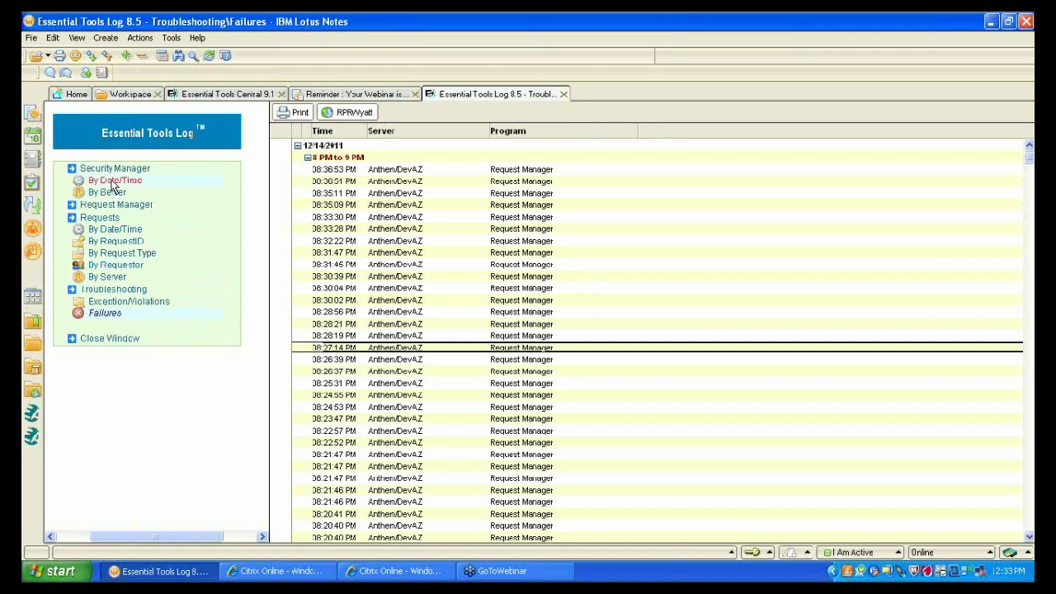
click(115, 181)
click(297, 145)
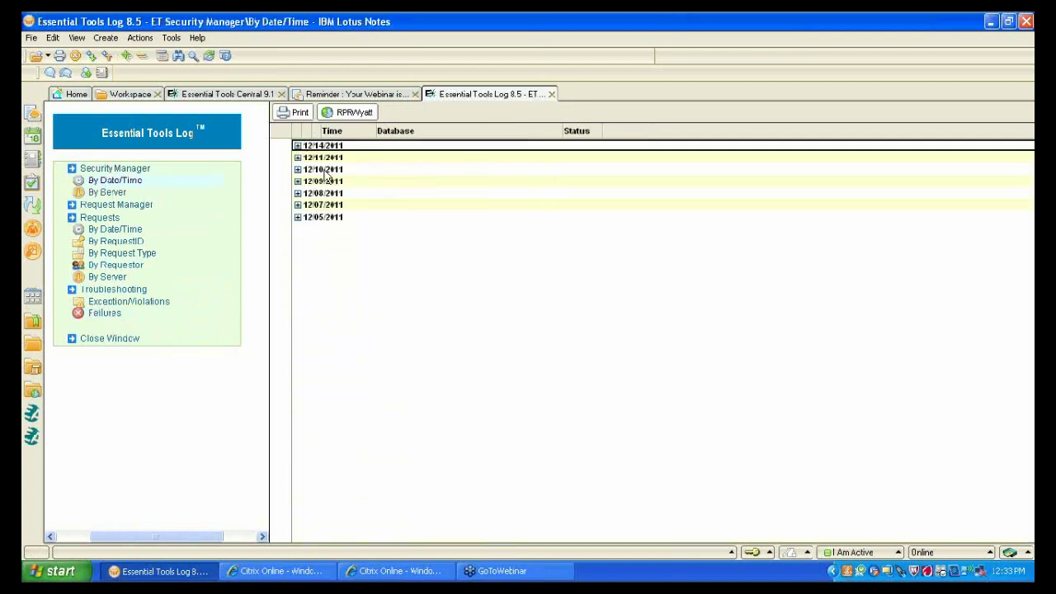
click(318, 171)
click(317, 182)
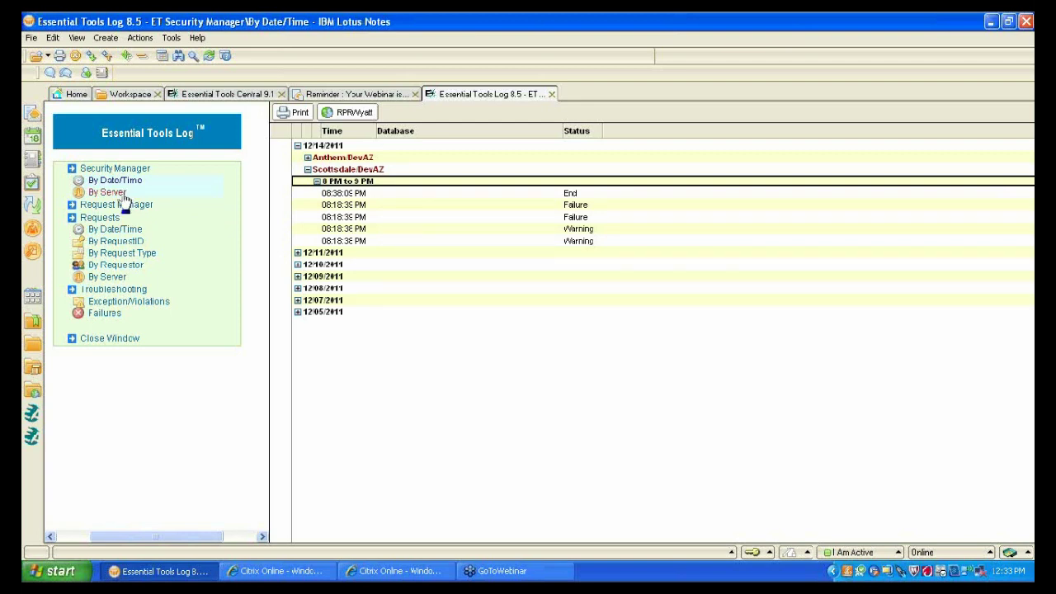
- Show the Security Manager log by server and expand Anthem/DevAZ down to 12/14/2011, 8 PM to 9 PM
click(136, 192)
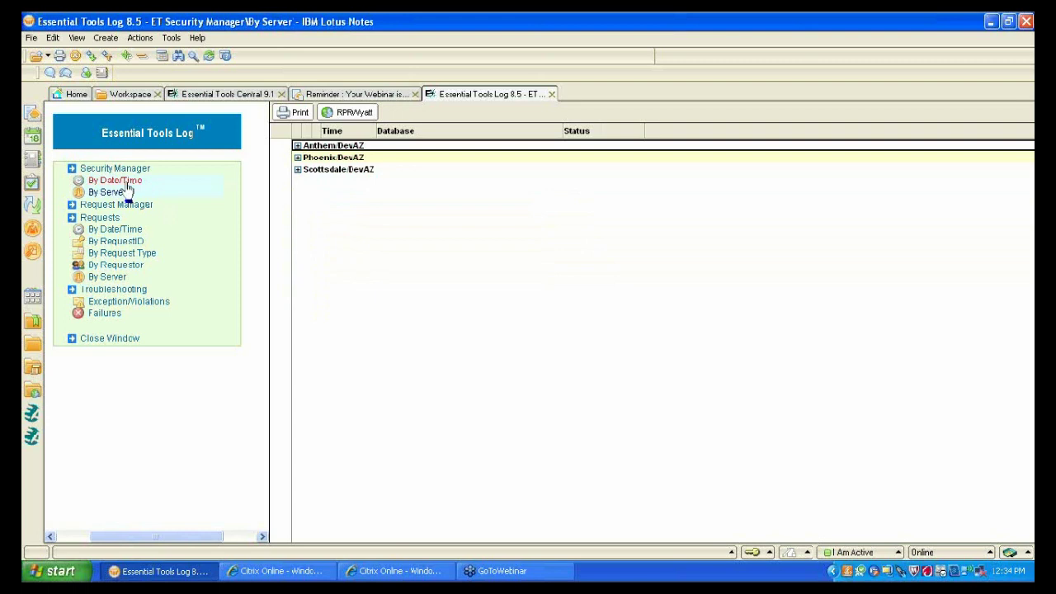
click(298, 145)
click(307, 157)
click(316, 169)
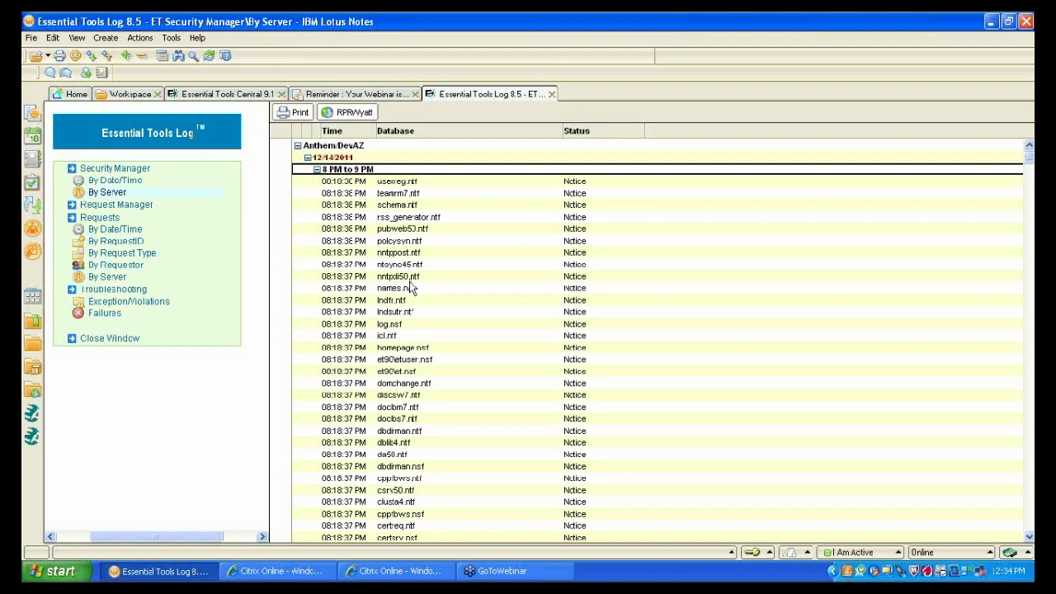
- Open the homepage.nsf log entry and highlight its ACL Information Changes description
double_click(405, 351)
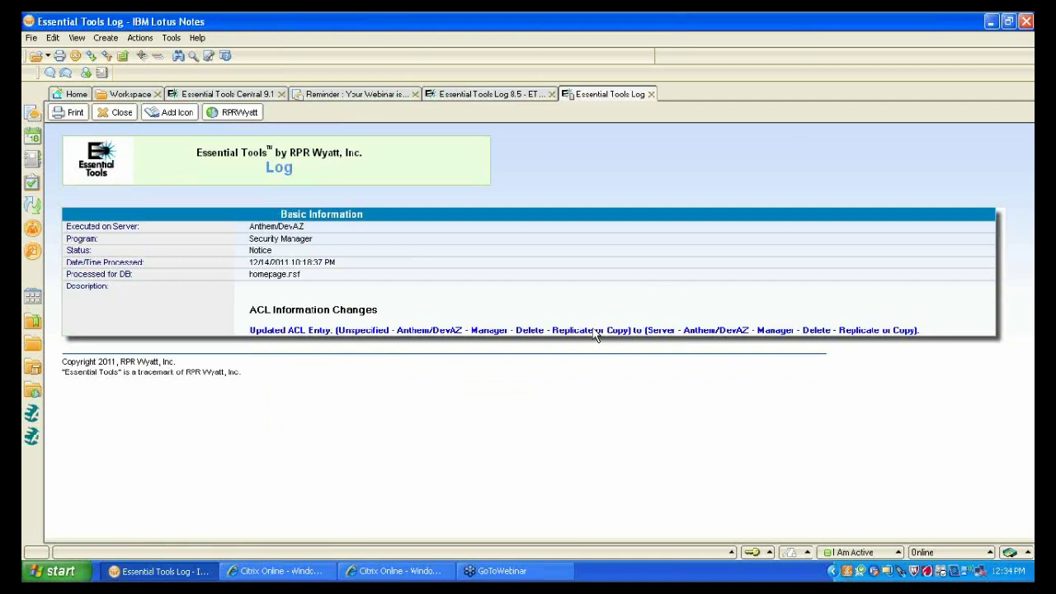
key(Escape)
drag(252, 332, 318, 332)
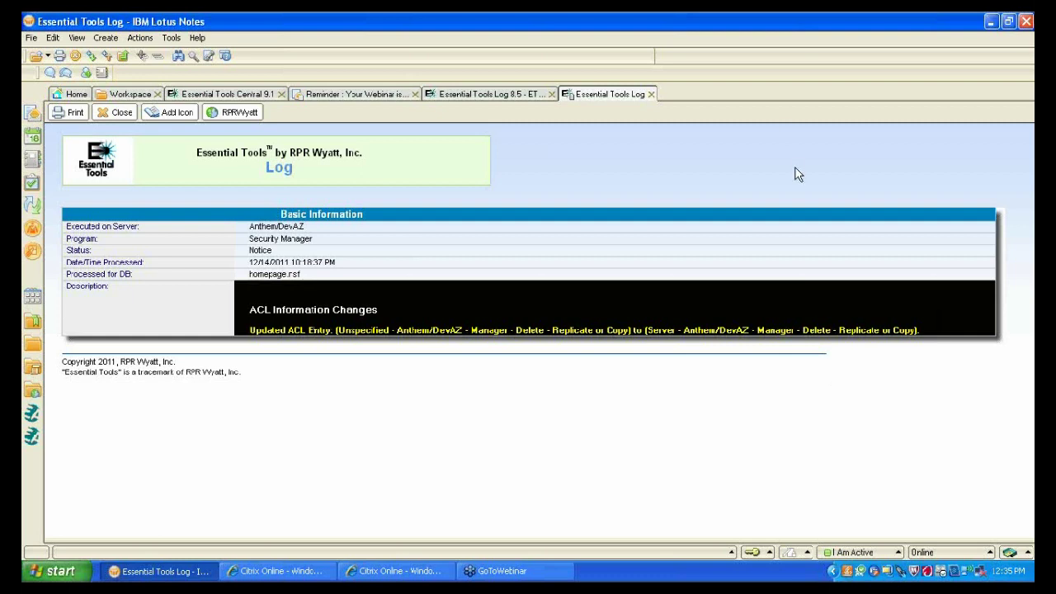
- Return to Essential Tools Central, list all requests by status, and open the ACL Effective Rights result for Scottsdale/DevAZ on Anthem/DevAZ
click(241, 96)
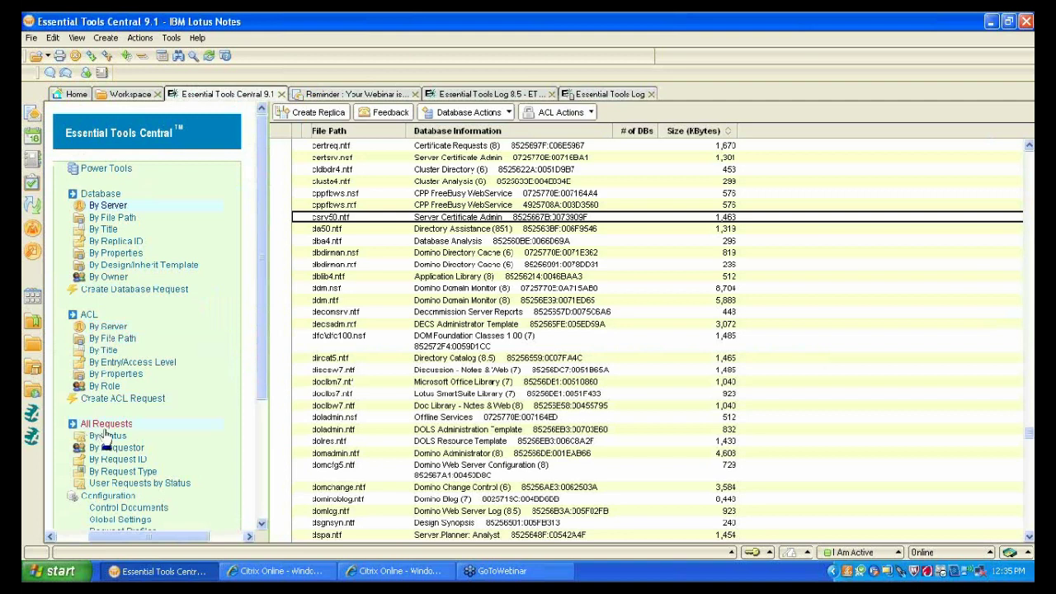
click(108, 436)
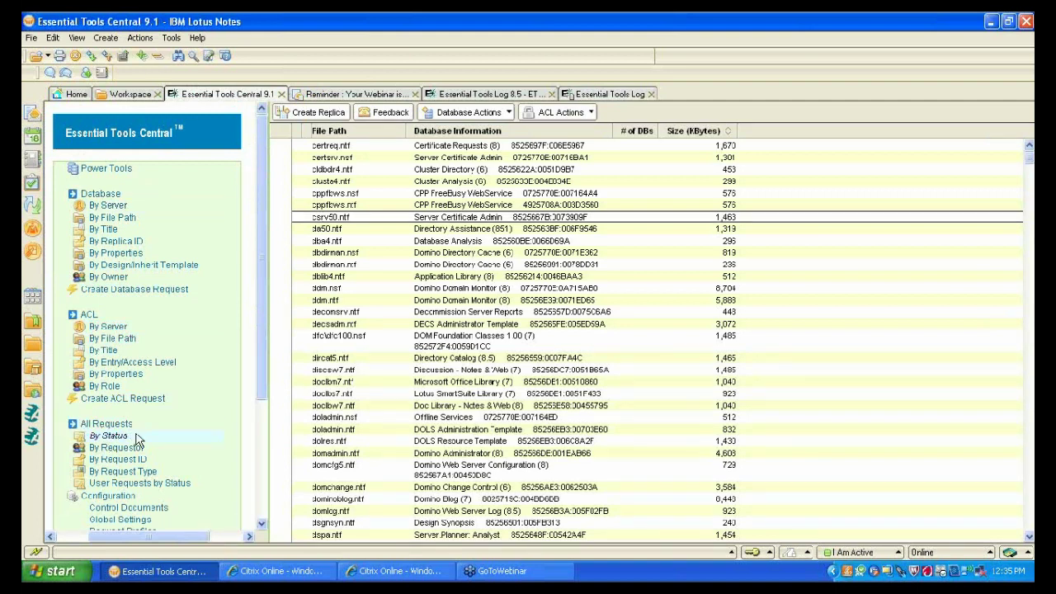
click(298, 249)
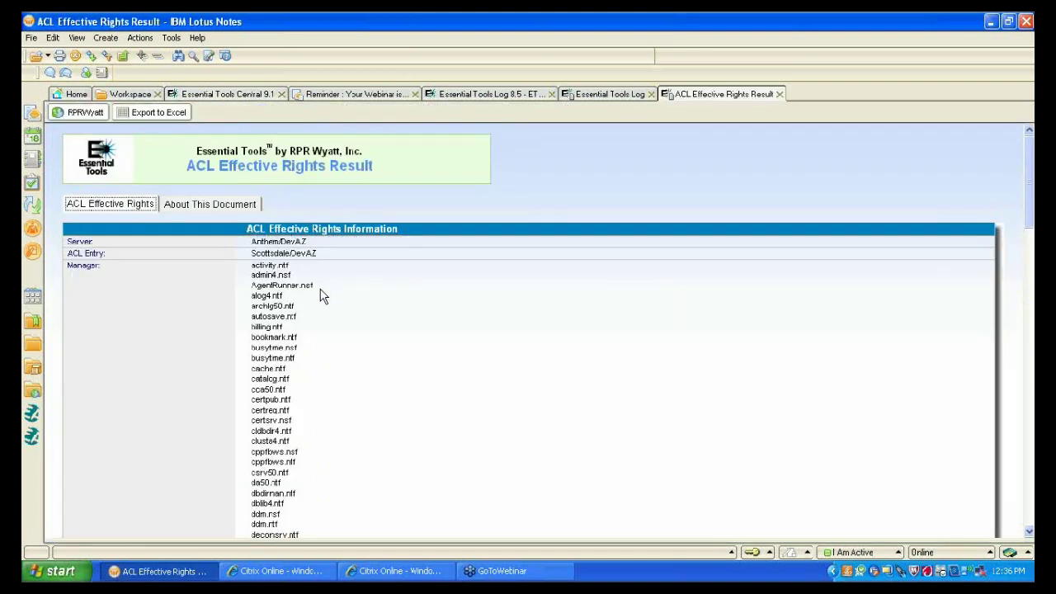
- Examine which databases the Scottsdale/DevAZ entry can access at each level, from Manager through Designer, Editor, Depositor and No Access
scroll(392, 395, down, 10)
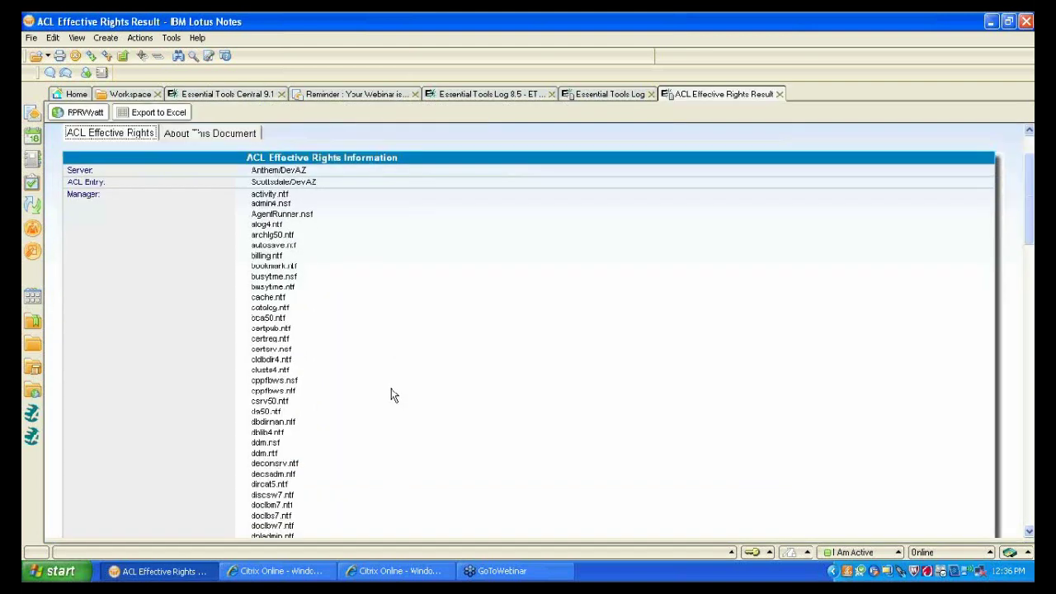
scroll(388, 392, down, 12)
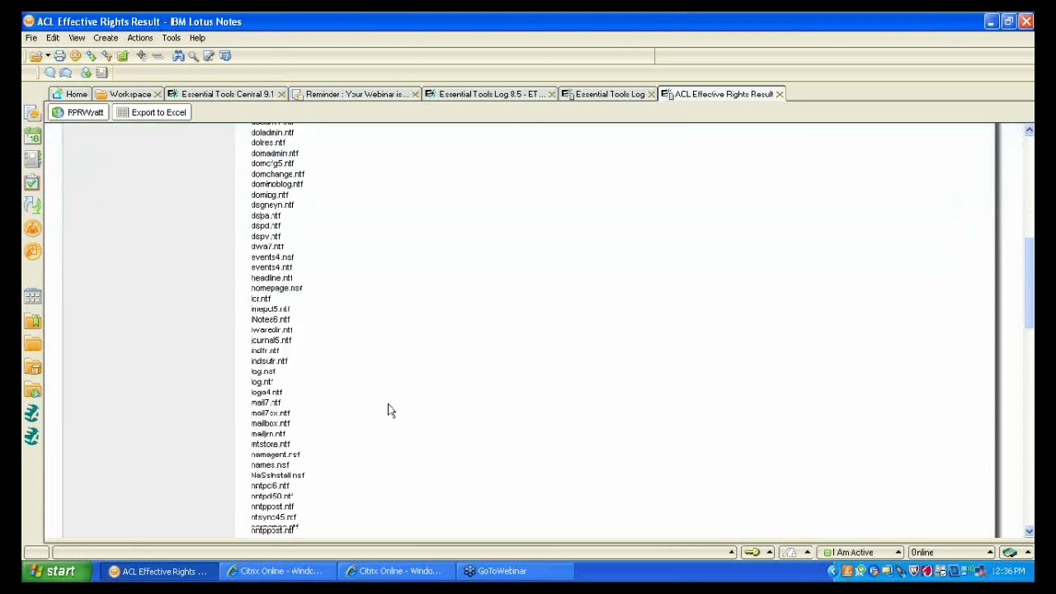
scroll(384, 407, down, 3)
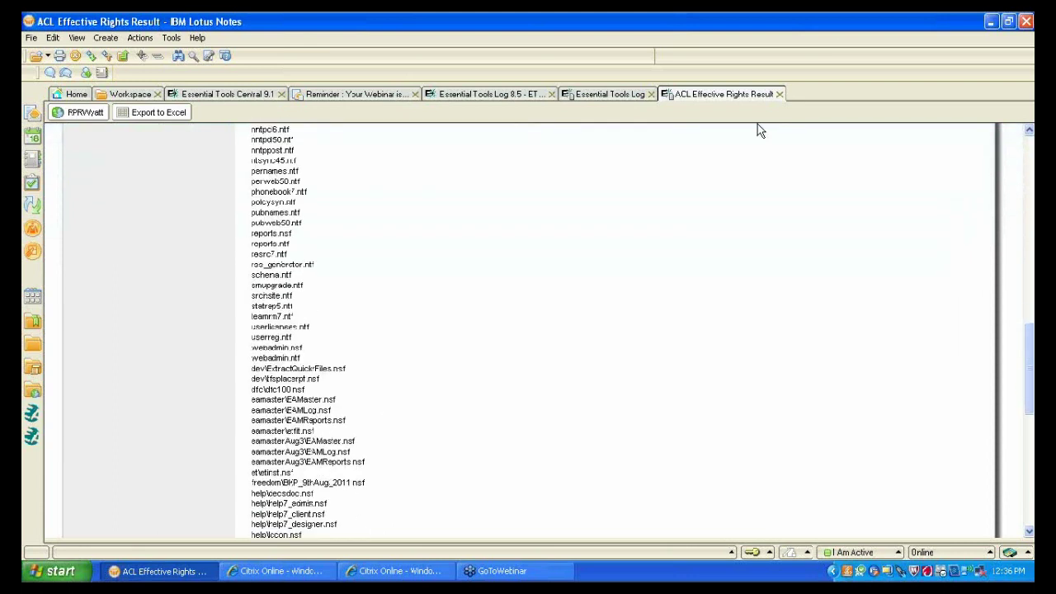
drag(1030, 534, 1030, 534)
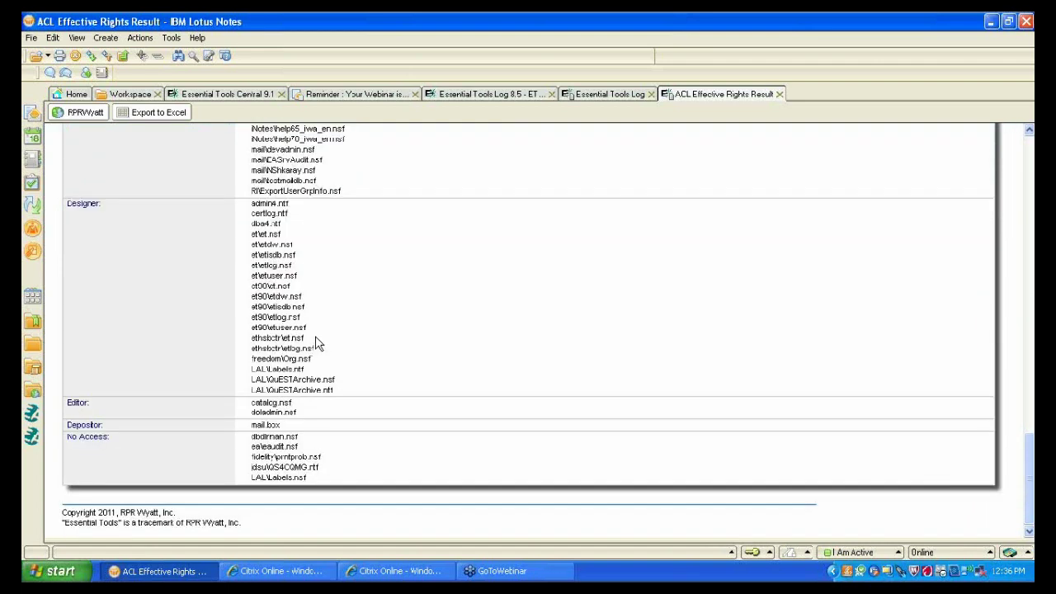
scroll(379, 354, up, 3)
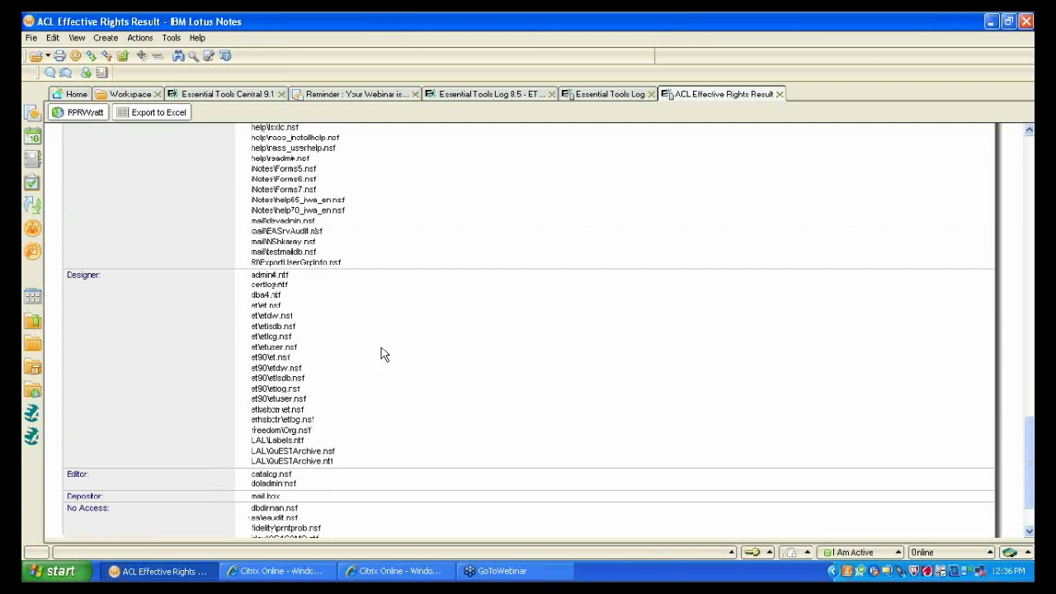
scroll(401, 341, up, 14)
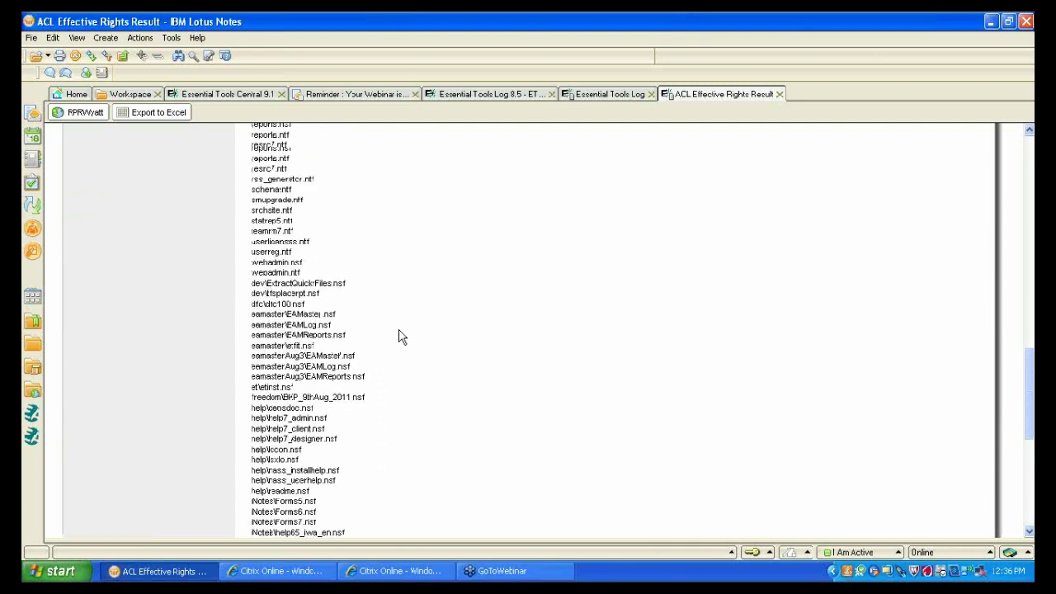
scroll(399, 337, up, 20)
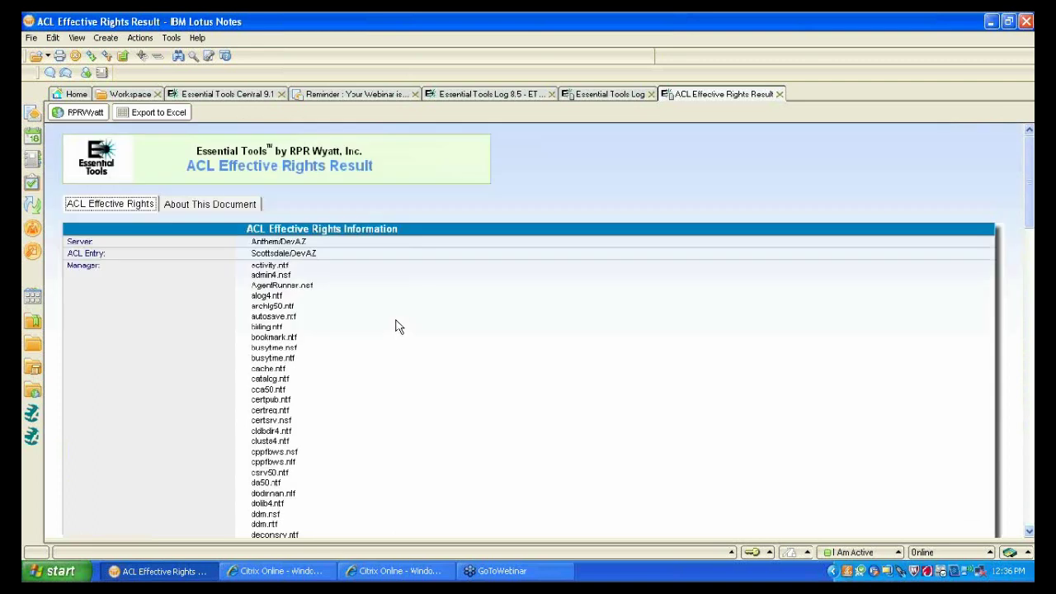
drag(317, 254, 251, 253)
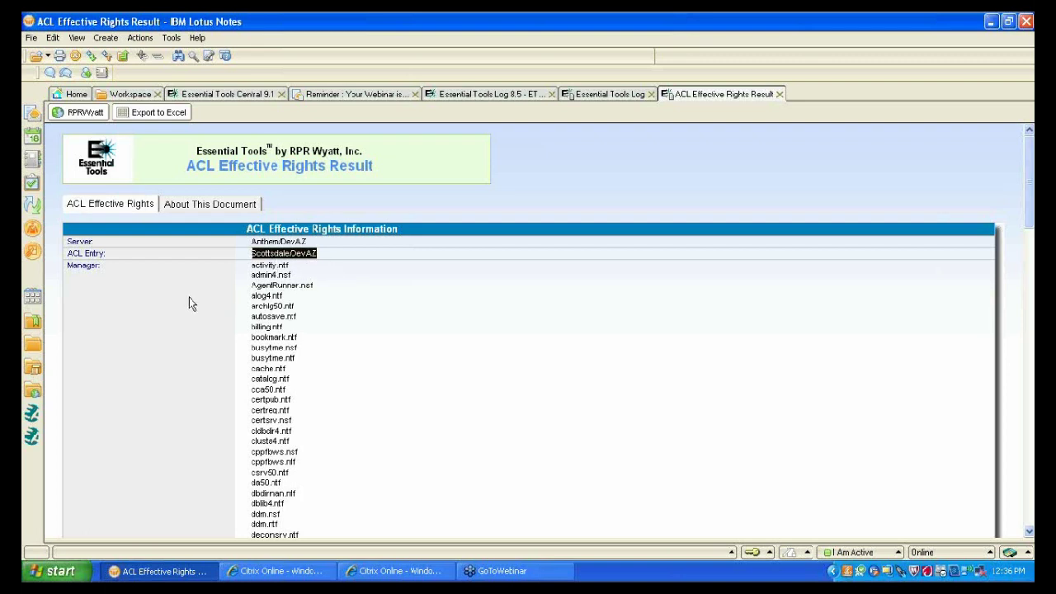
scroll(293, 425, down, 10)
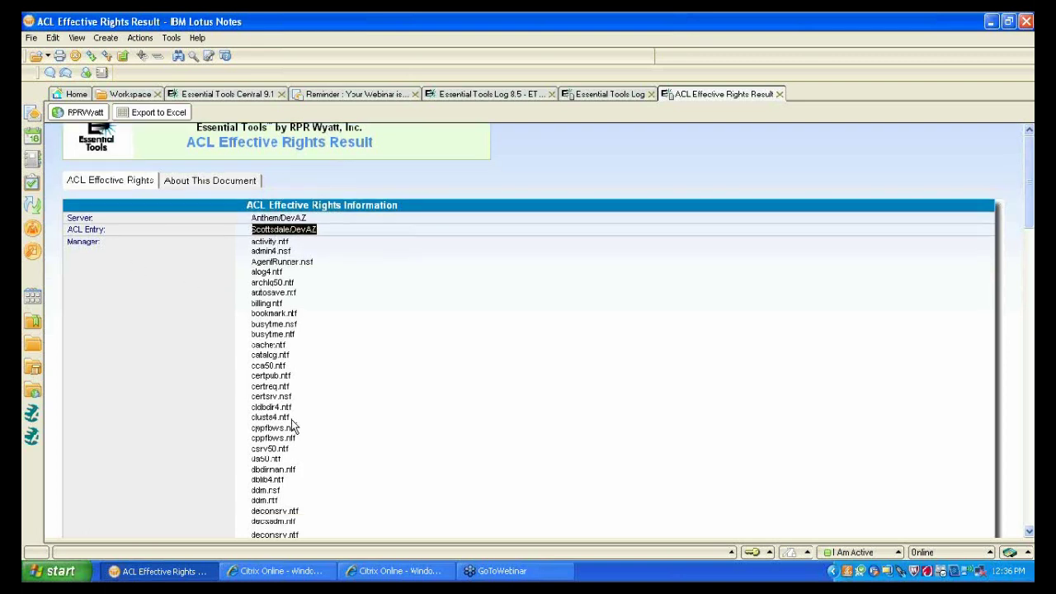
scroll(285, 438, down, 15)
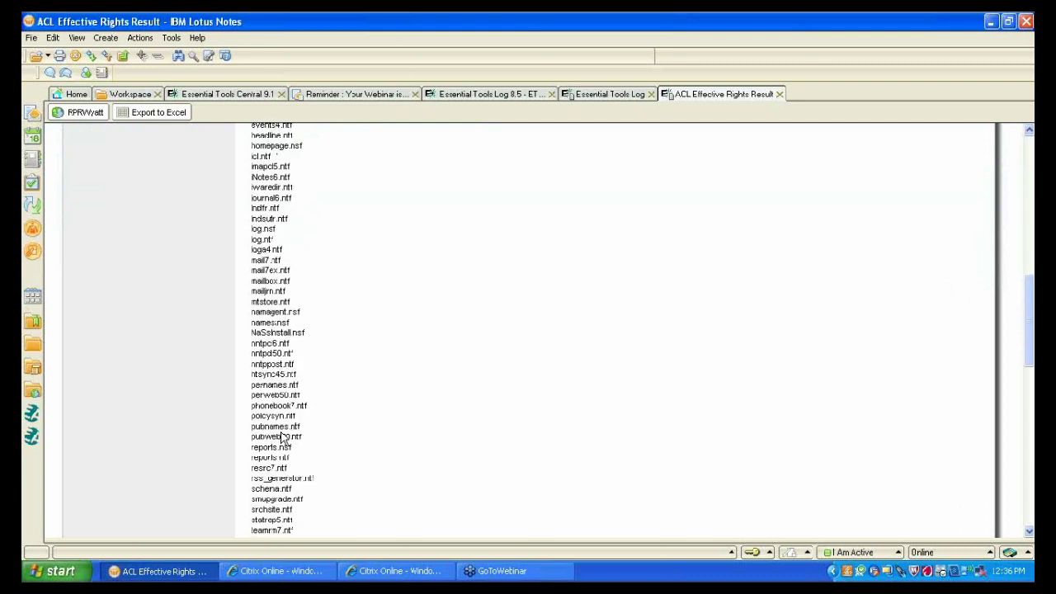
scroll(277, 435, down, 6)
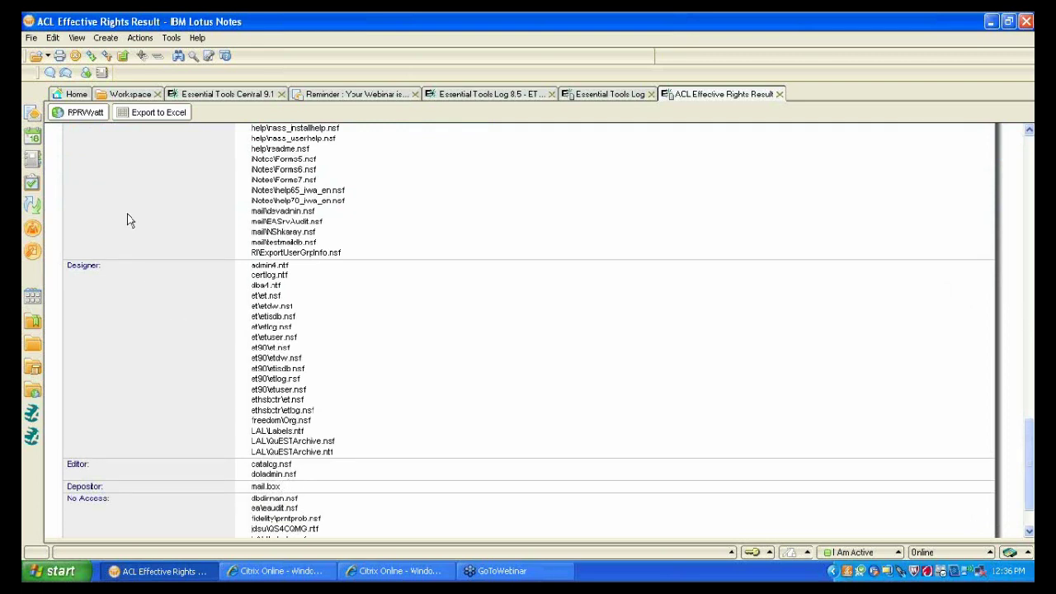
- Export the ACL Effective Rights results to Excel for all servers in the original request, and open a Windows Explorer window
click(144, 113)
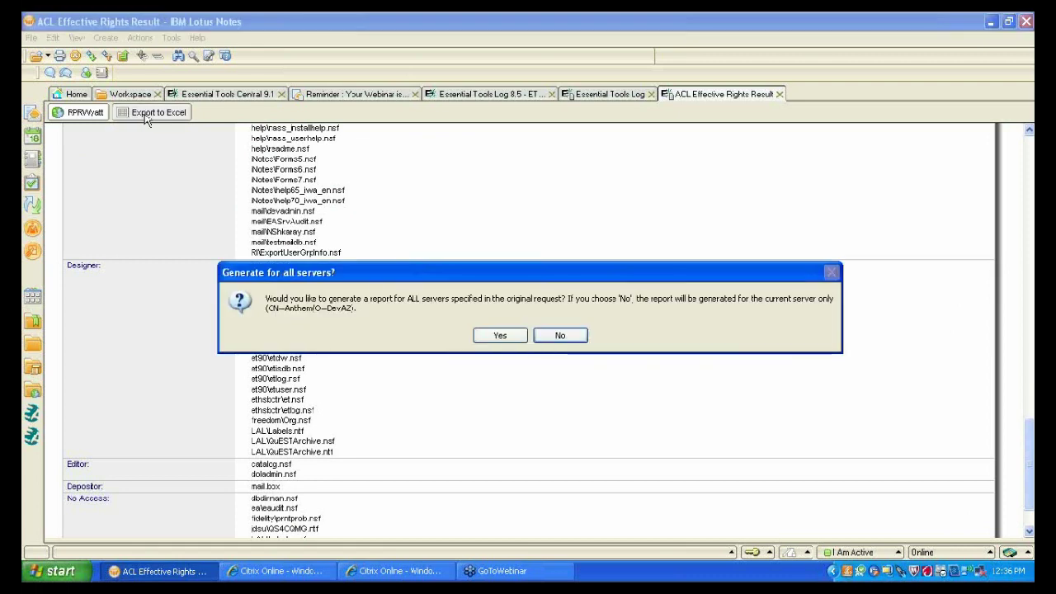
click(502, 336)
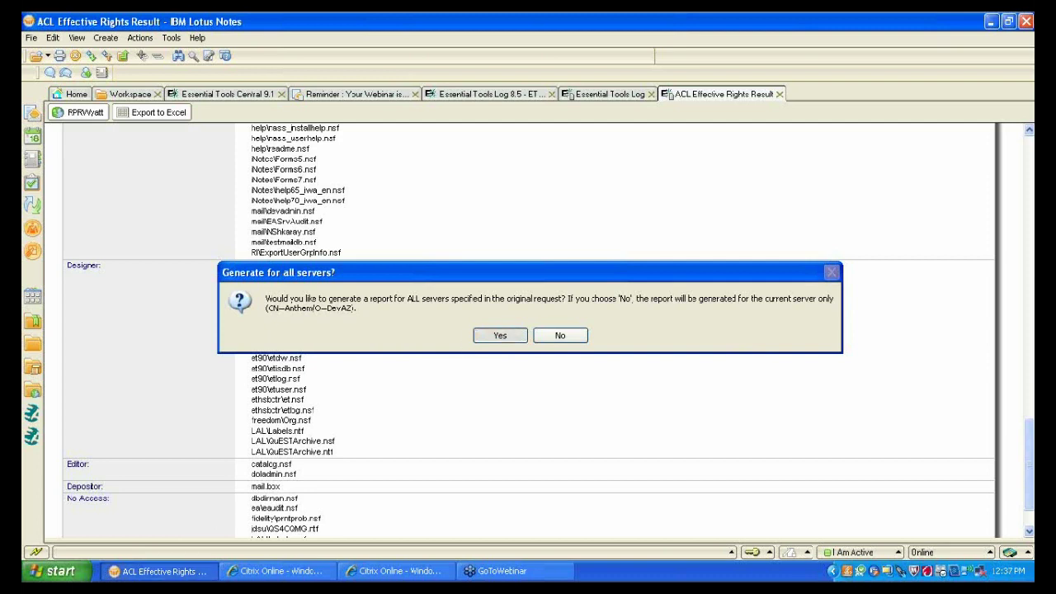
right_click(51, 571)
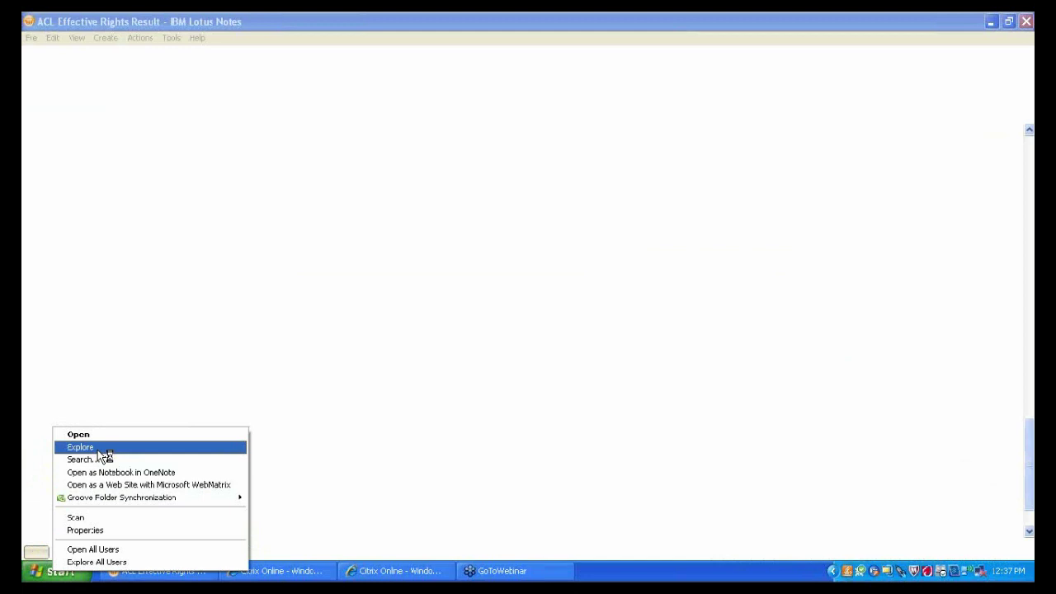
click(97, 450)
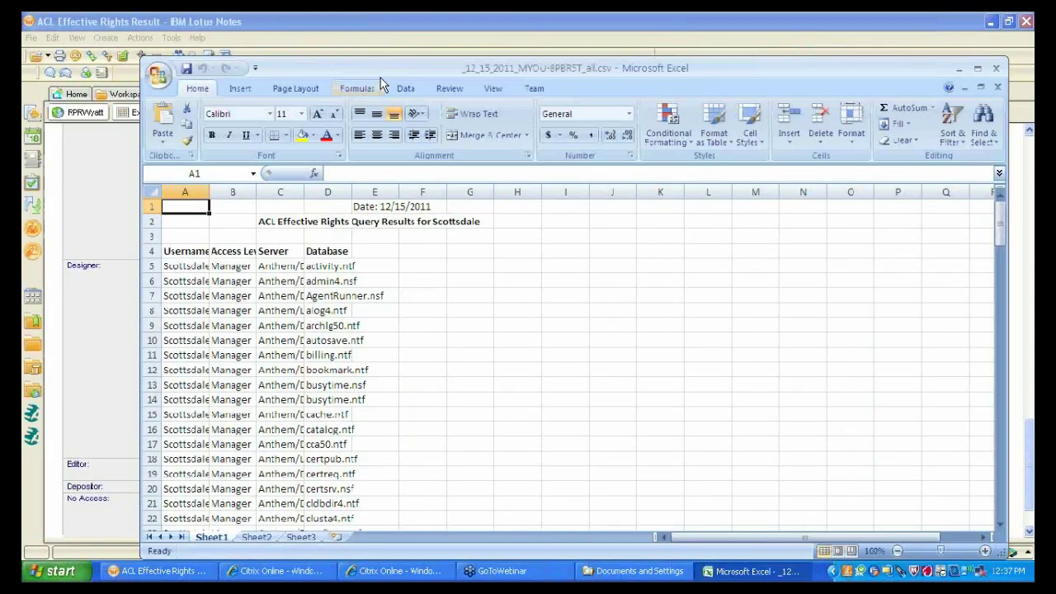
- Maximize the exported workbook in Excel and fit all column widths to their contents
double_click(545, 70)
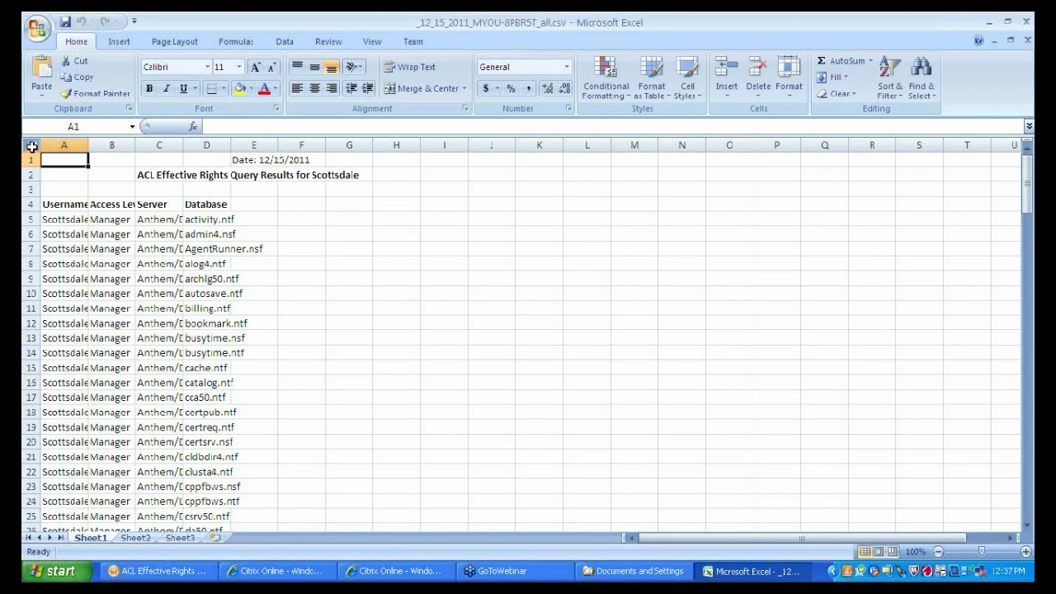
key(ctrl+a)
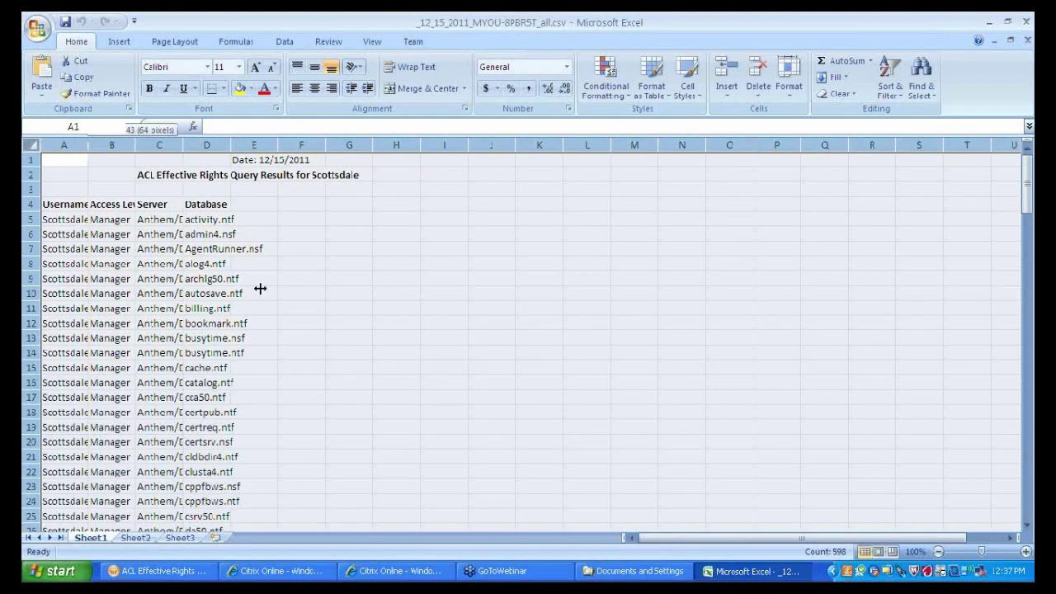
click(361, 323)
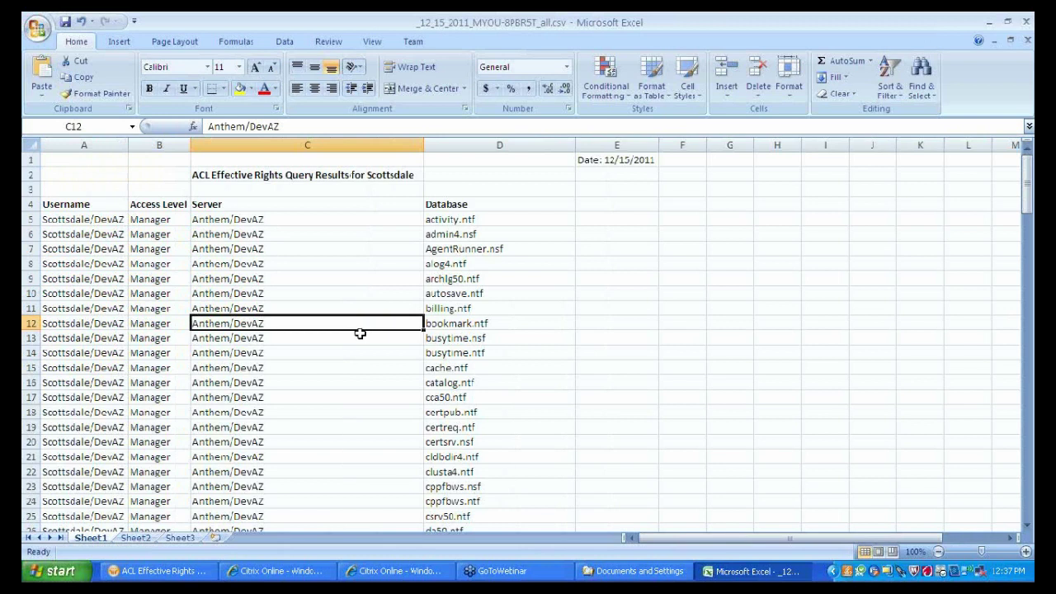
- Look through the exported rows, turn on filtering for the header row, and check the Server column's filter choices without applying any
scroll(360, 333, down, 1)
scroll(278, 292, up, 1)
scroll(301, 283, down, 2)
scroll(301, 283, down, 18)
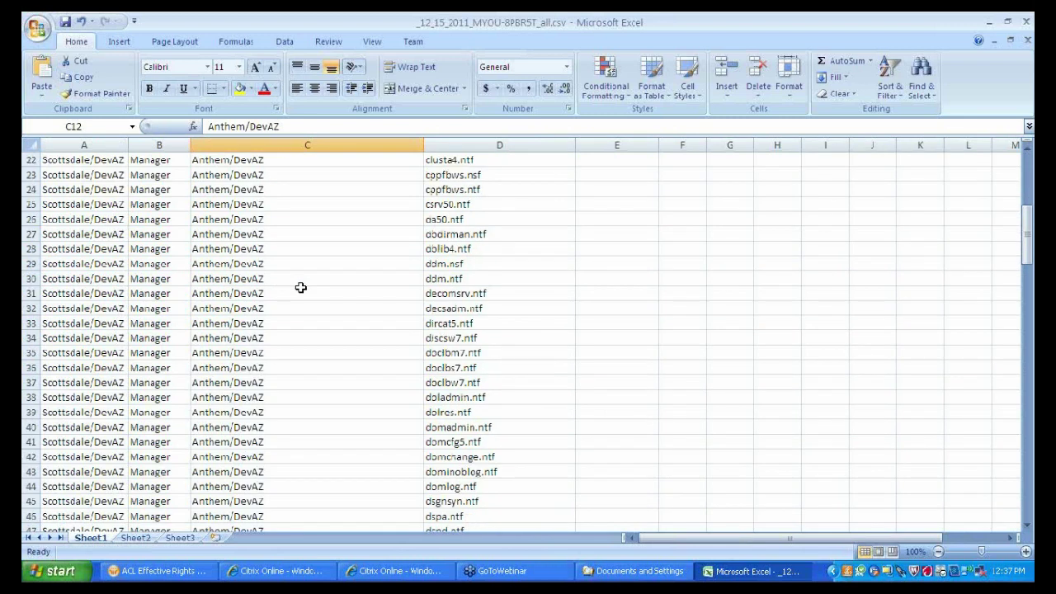
scroll(297, 292, up, 11)
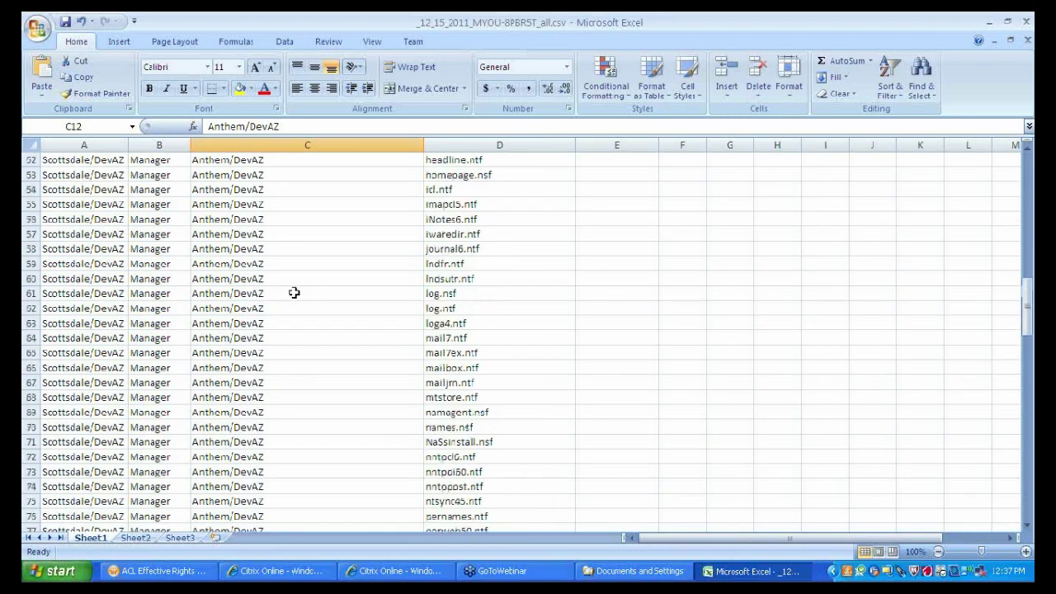
click(246, 262)
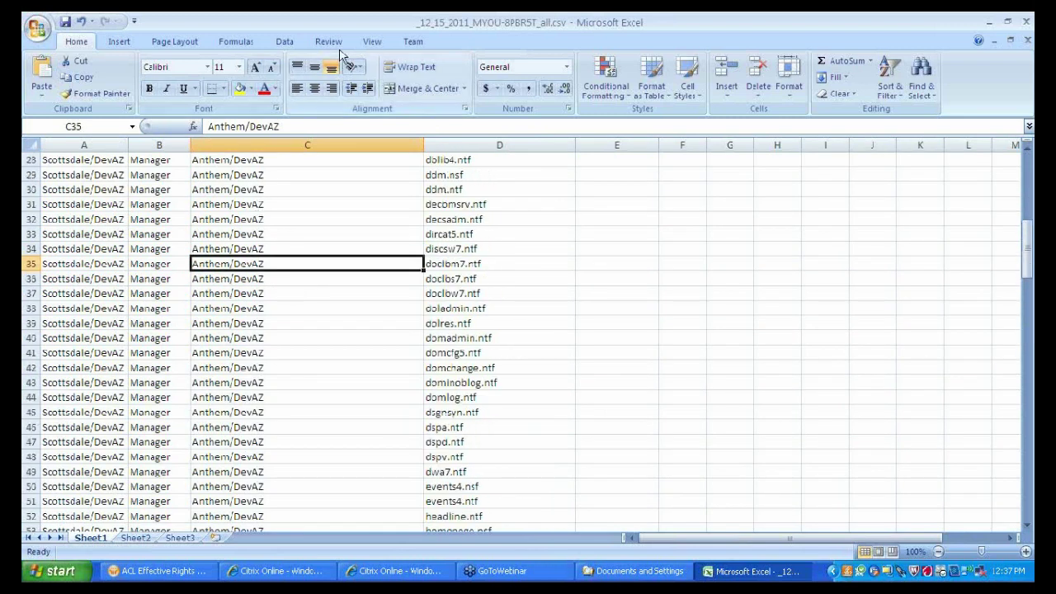
click(283, 41)
click(411, 86)
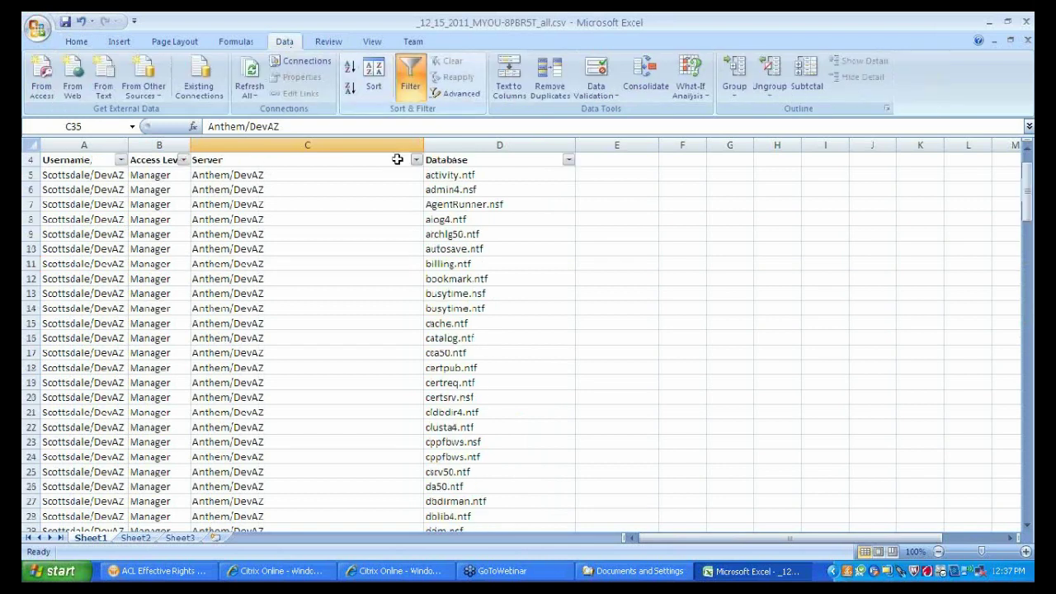
click(417, 159)
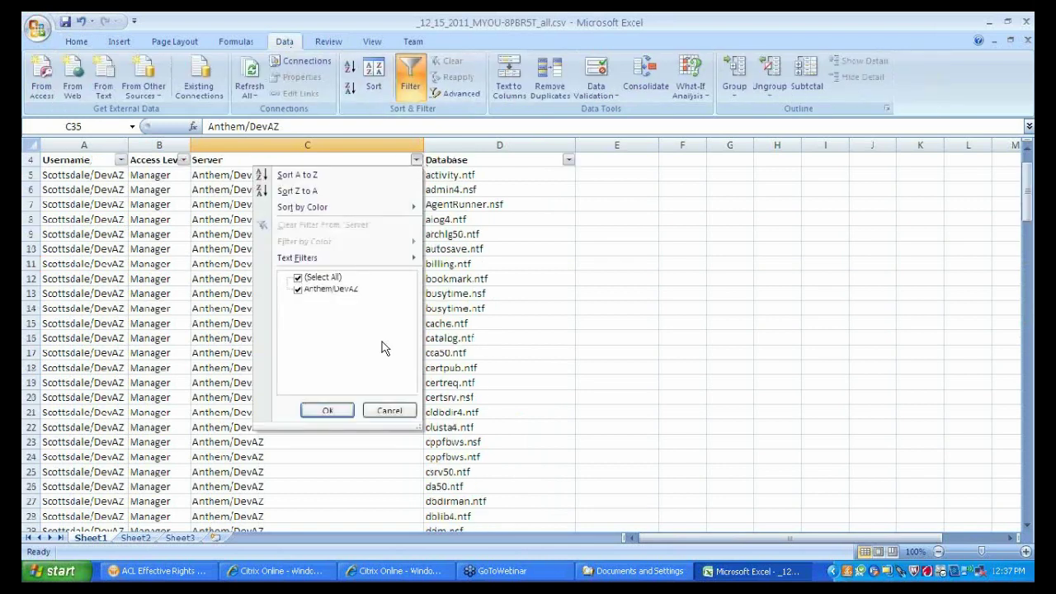
click(394, 417)
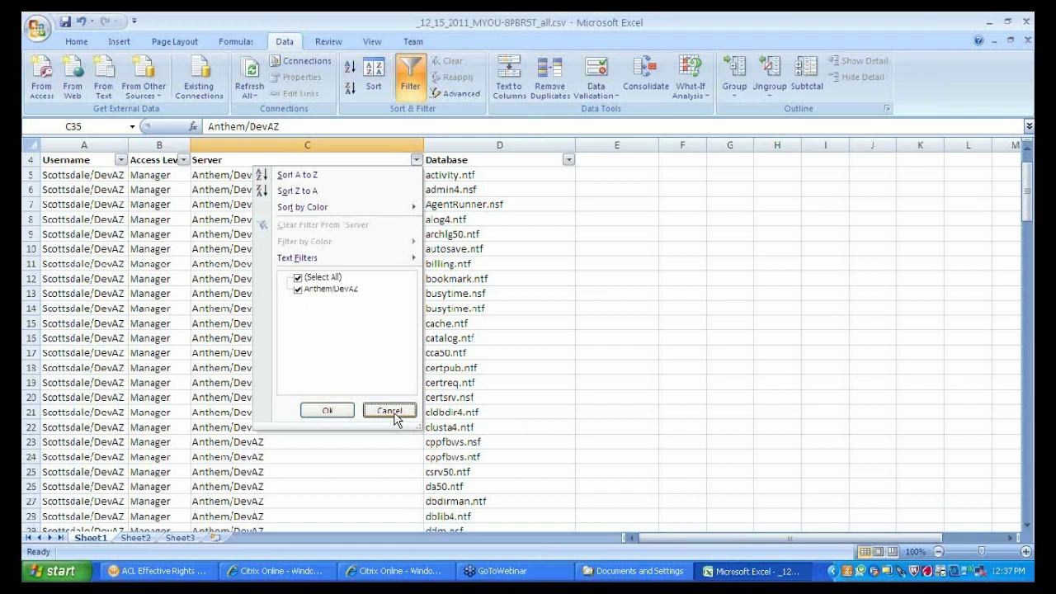
- Filter the Database column to show only AgentRunner.nsf
click(569, 159)
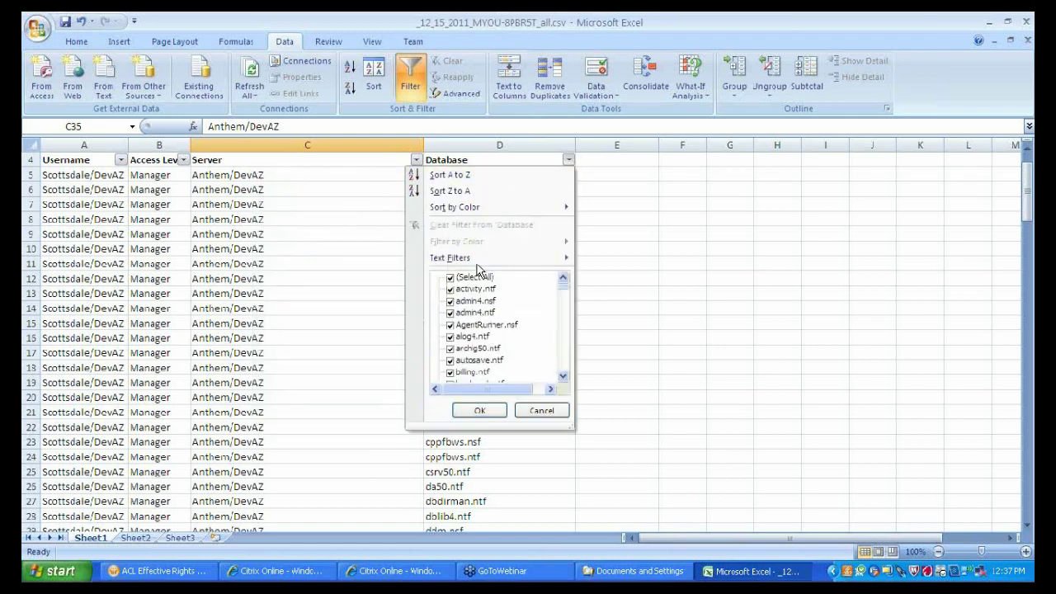
click(451, 278)
click(487, 325)
click(487, 411)
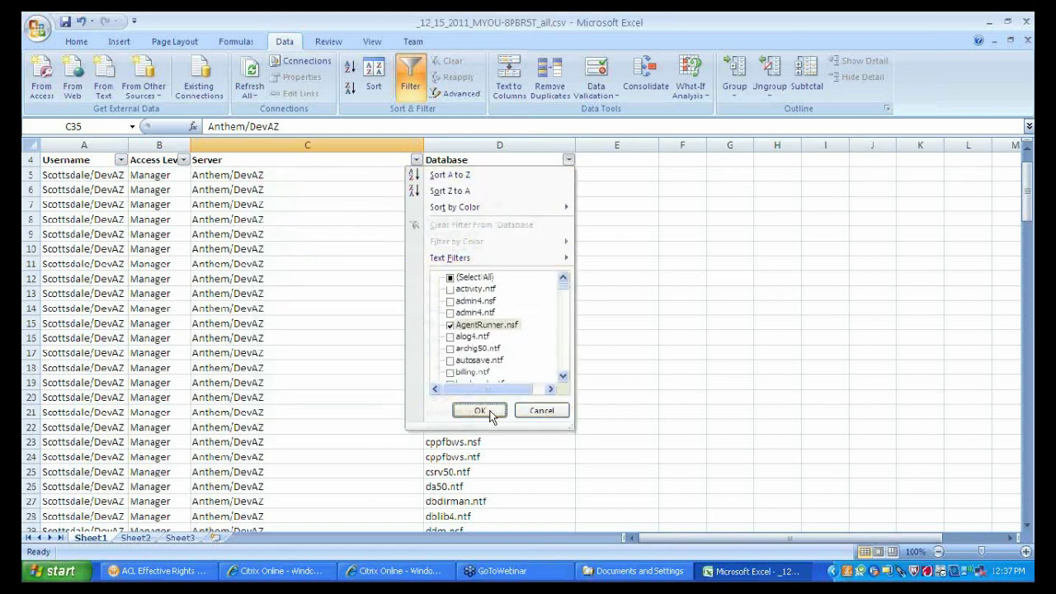
- Reset the Database column filter to show all databases
click(568, 159)
click(474, 277)
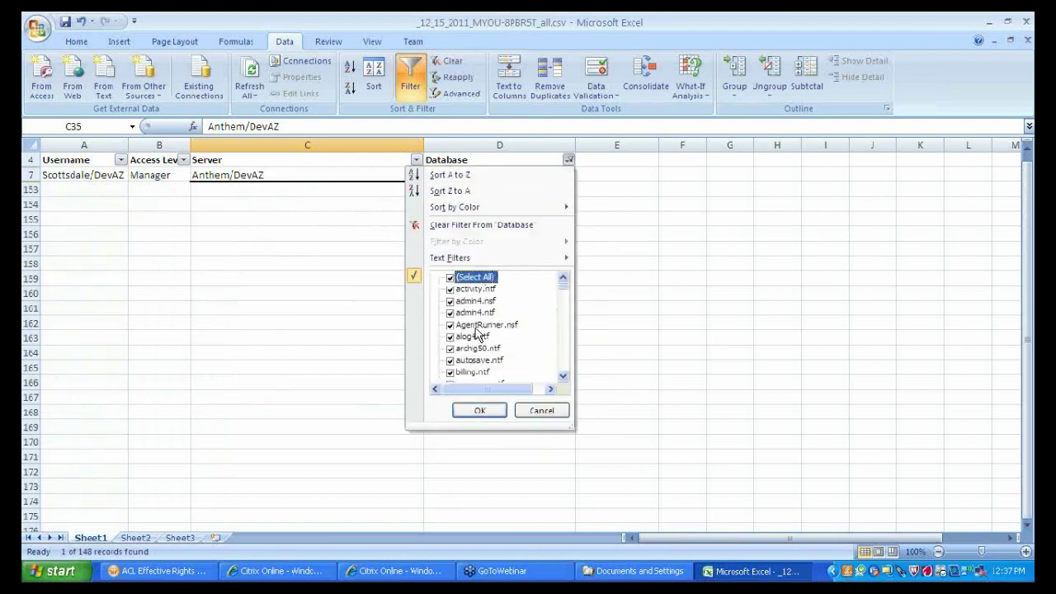
click(480, 410)
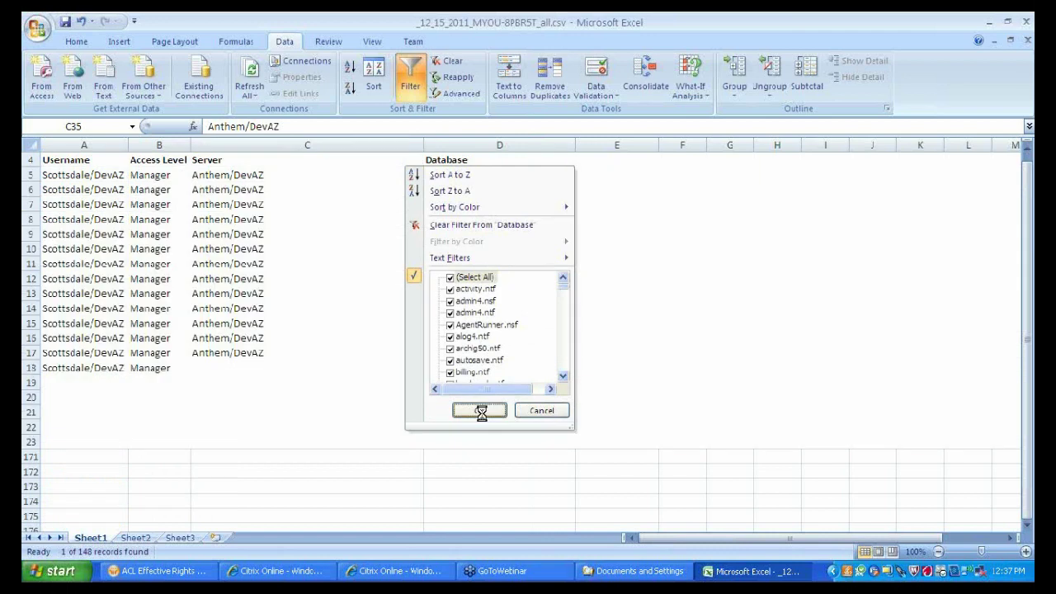
- Filter the Access Level column to show only Editor entries
click(184, 159)
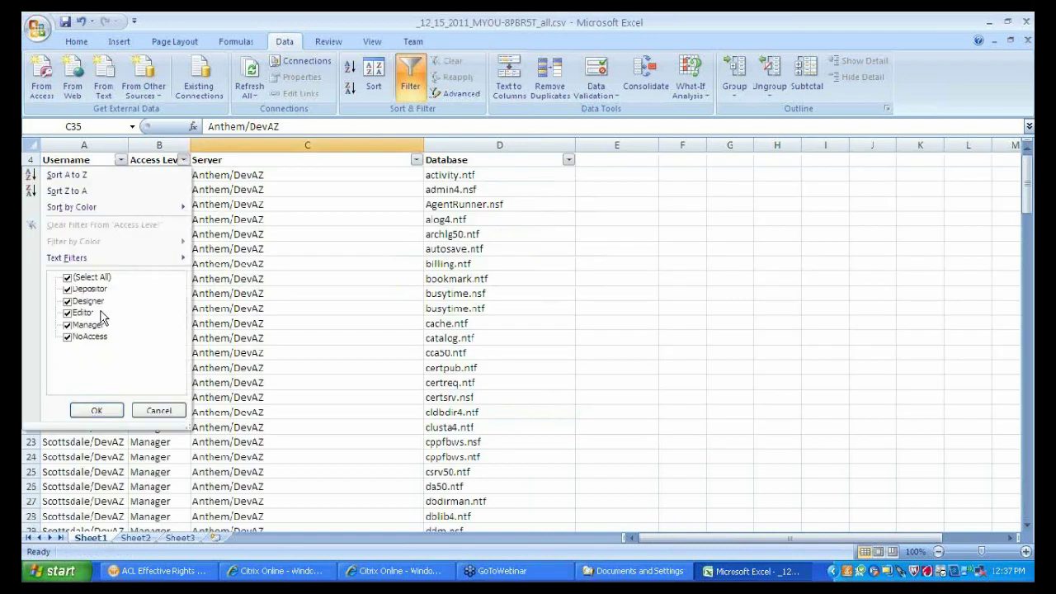
click(67, 280)
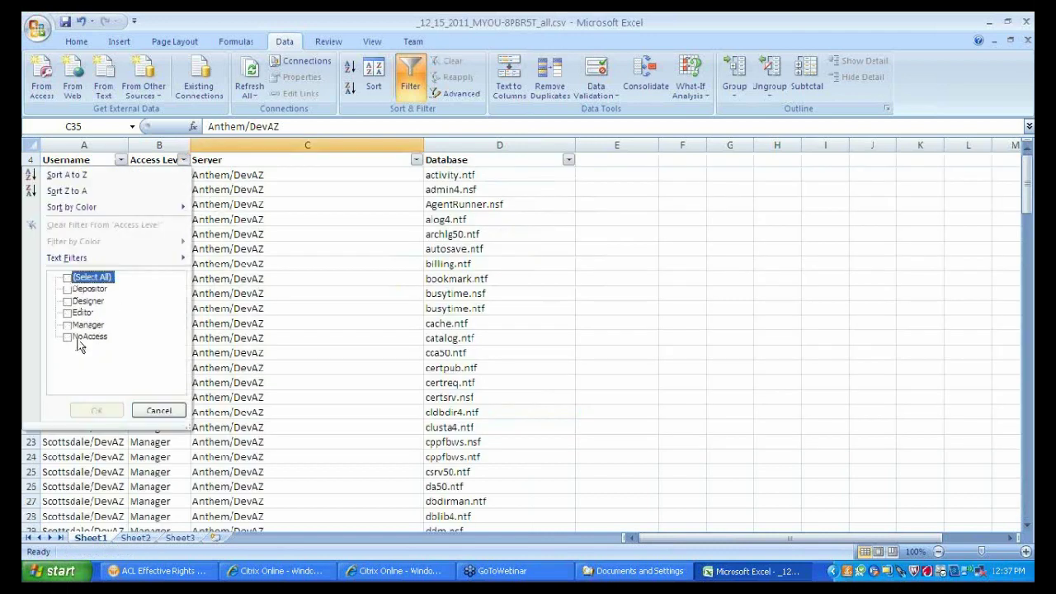
click(68, 312)
click(96, 410)
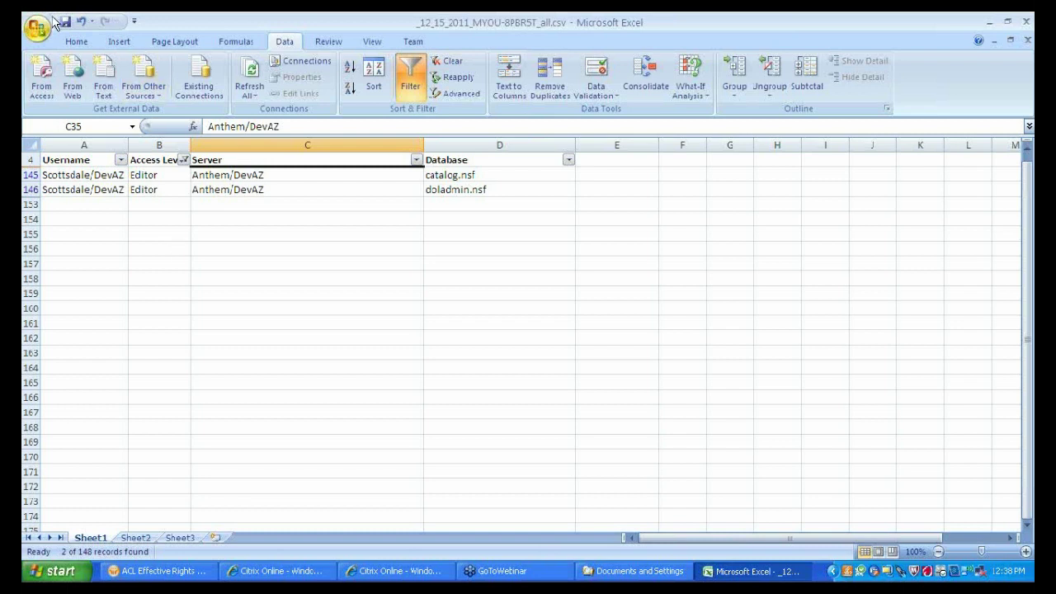
click(341, 306)
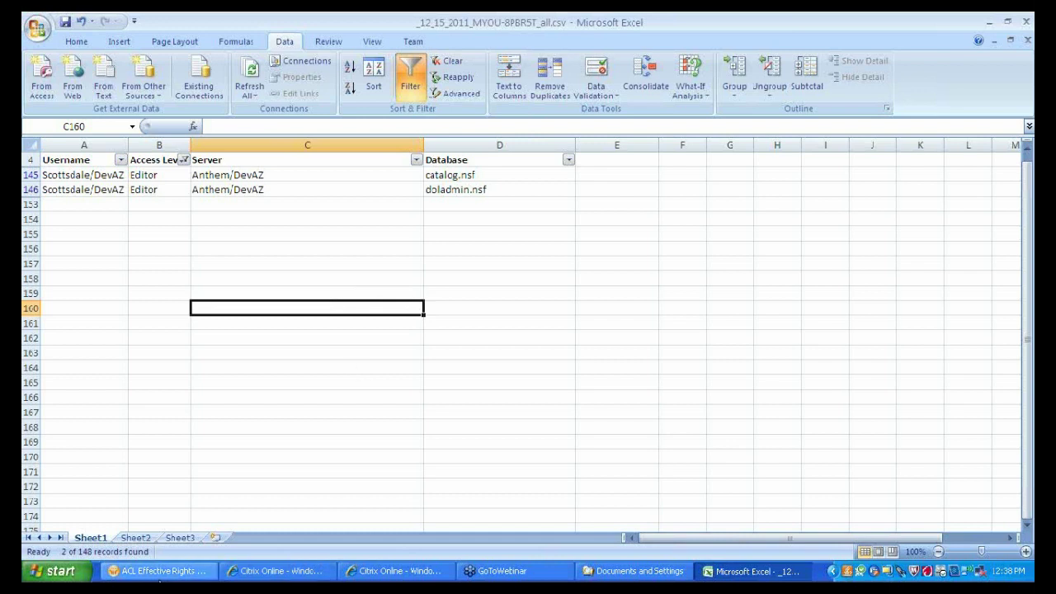
- Switch to Essential Tools Central in Lotus Notes and start the ACL Info Excel report
click(160, 578)
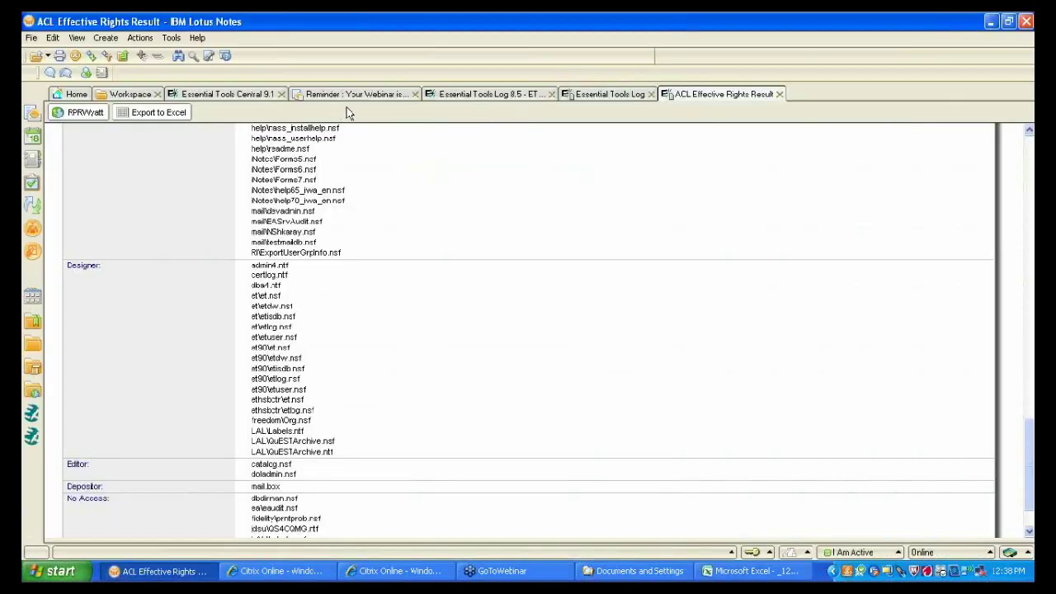
click(224, 94)
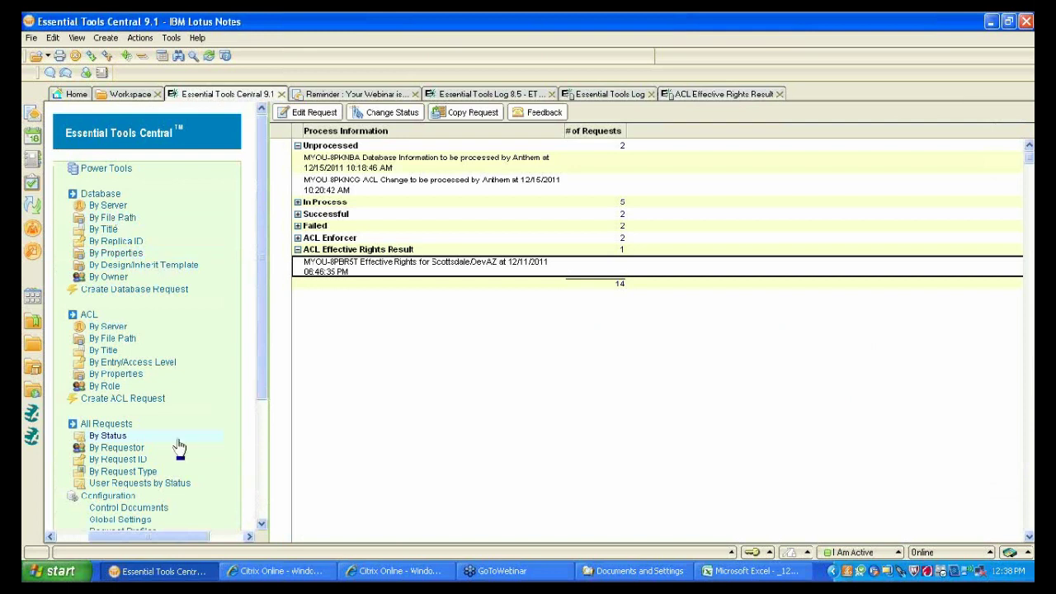
drag(263, 379, 238, 468)
click(114, 470)
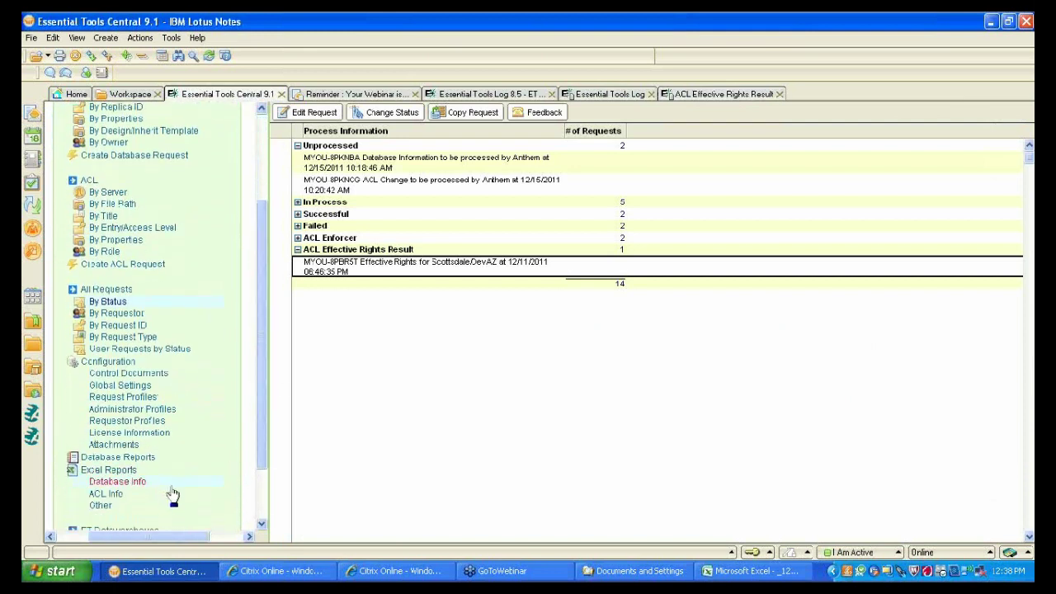
click(116, 495)
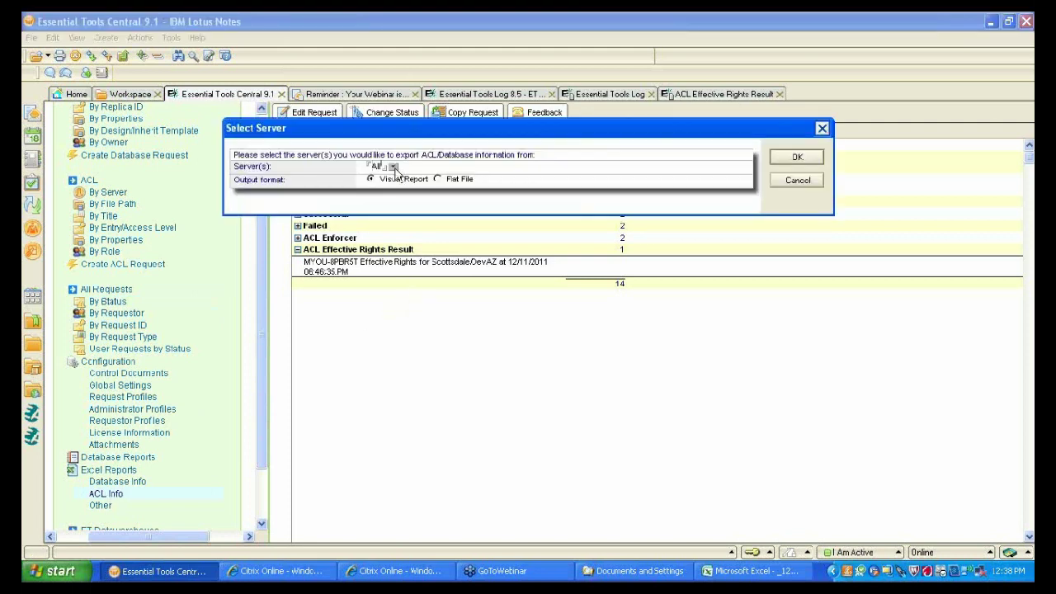
- Export the ACL information for the Scottsdale/DevAZ server only, using the Visual Report output format
click(393, 167)
click(442, 189)
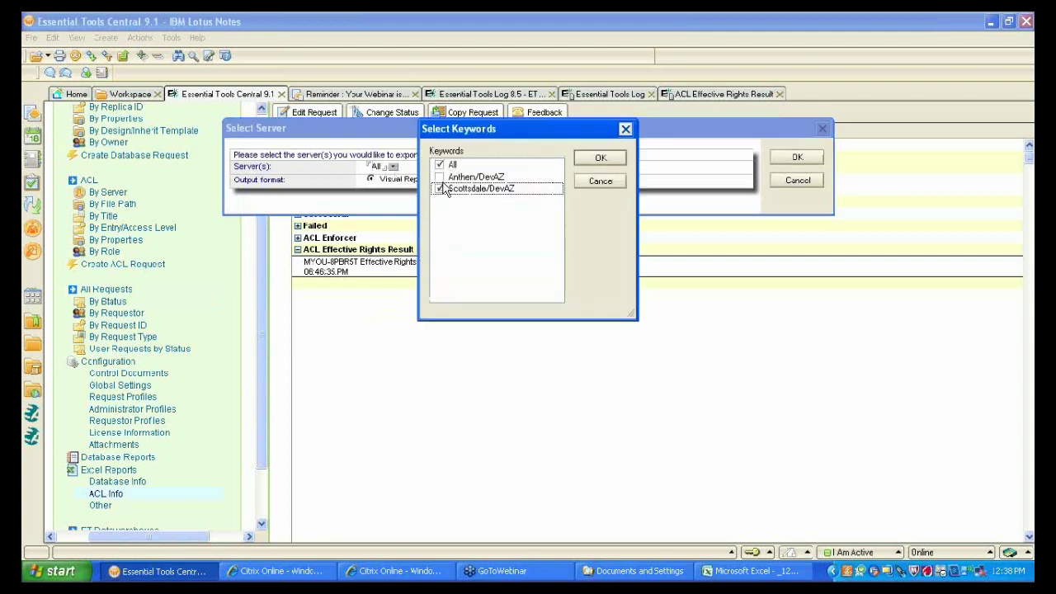
click(441, 166)
click(601, 157)
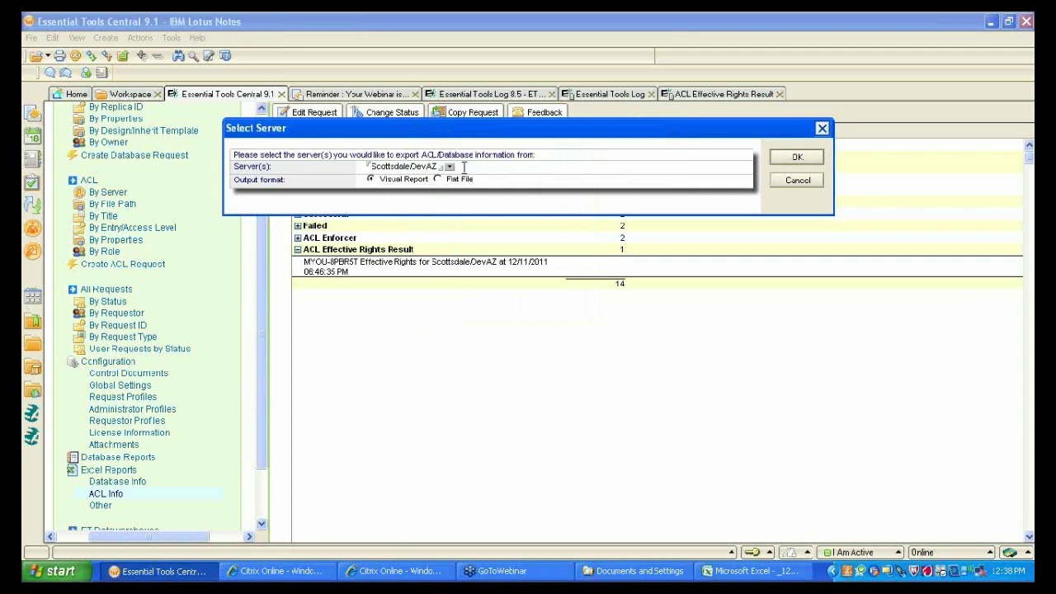
drag(584, 142, 506, 128)
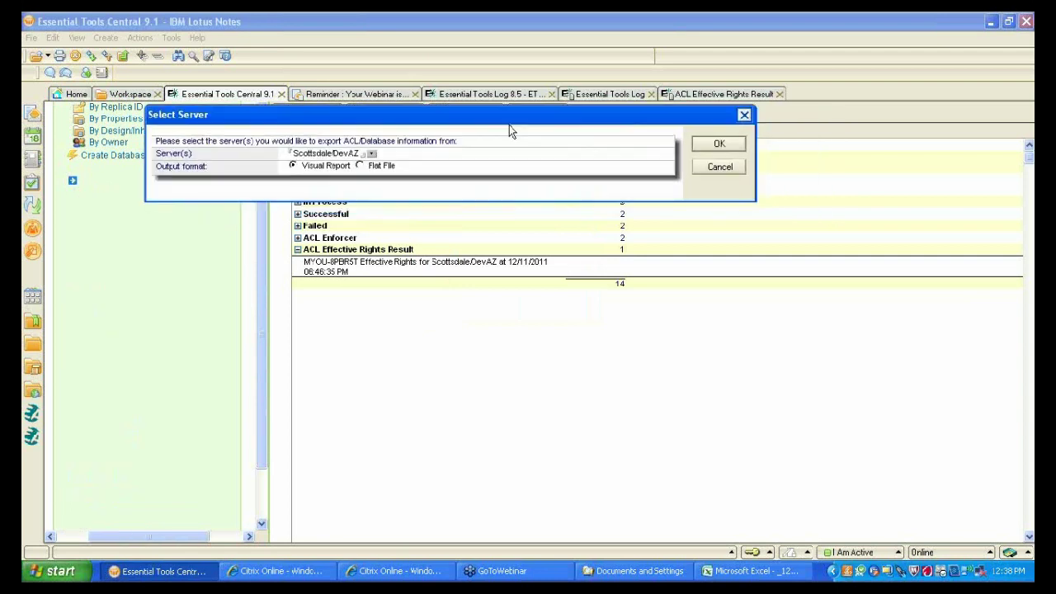
click(720, 146)
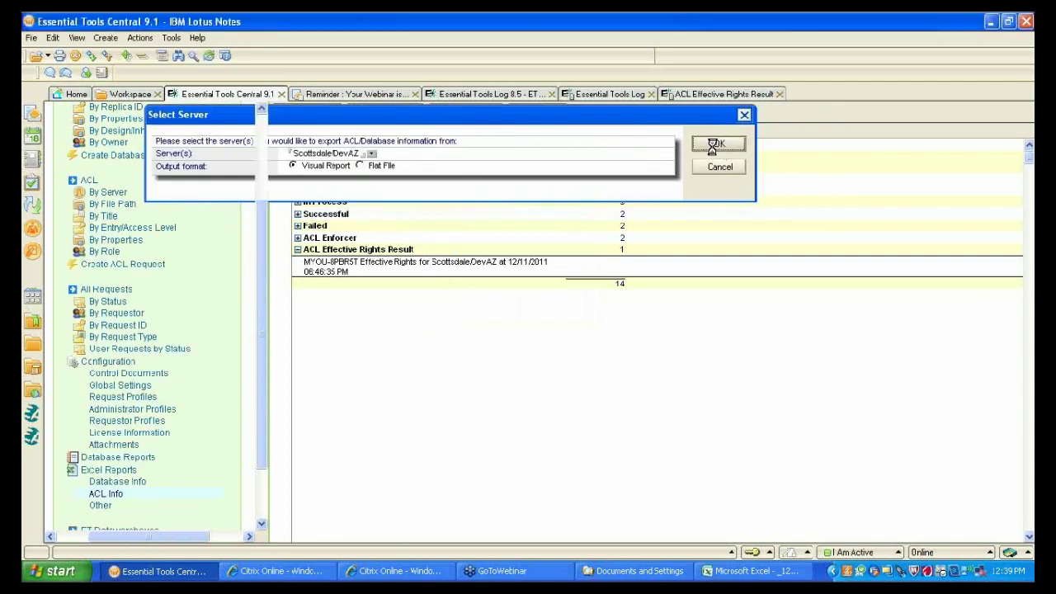
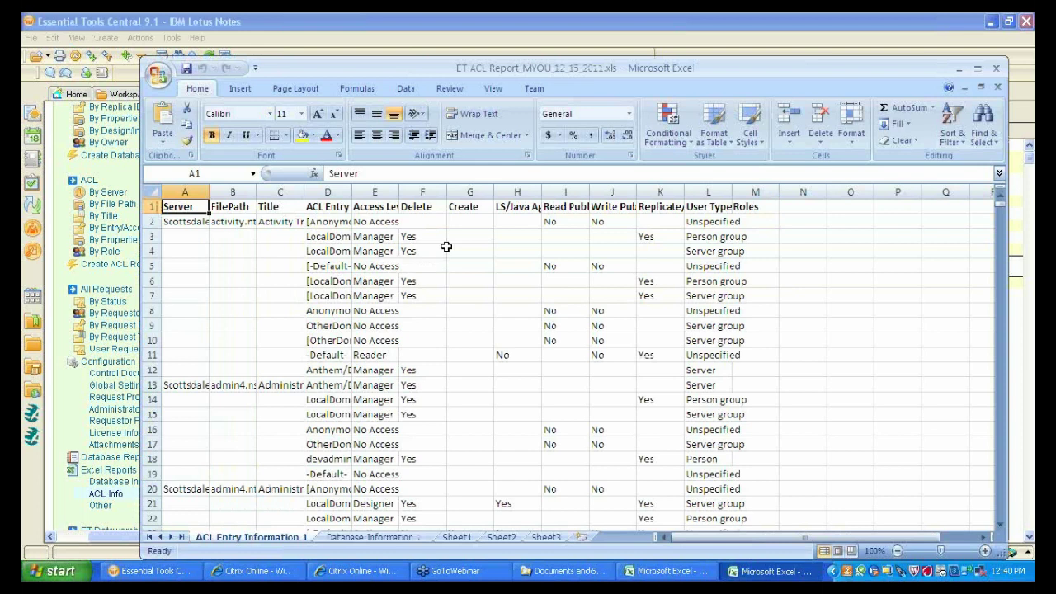
- Maximize the exported ACL report workbook in Excel and fit all column widths on the ACL Entry Information 1 sheet
double_click(606, 77)
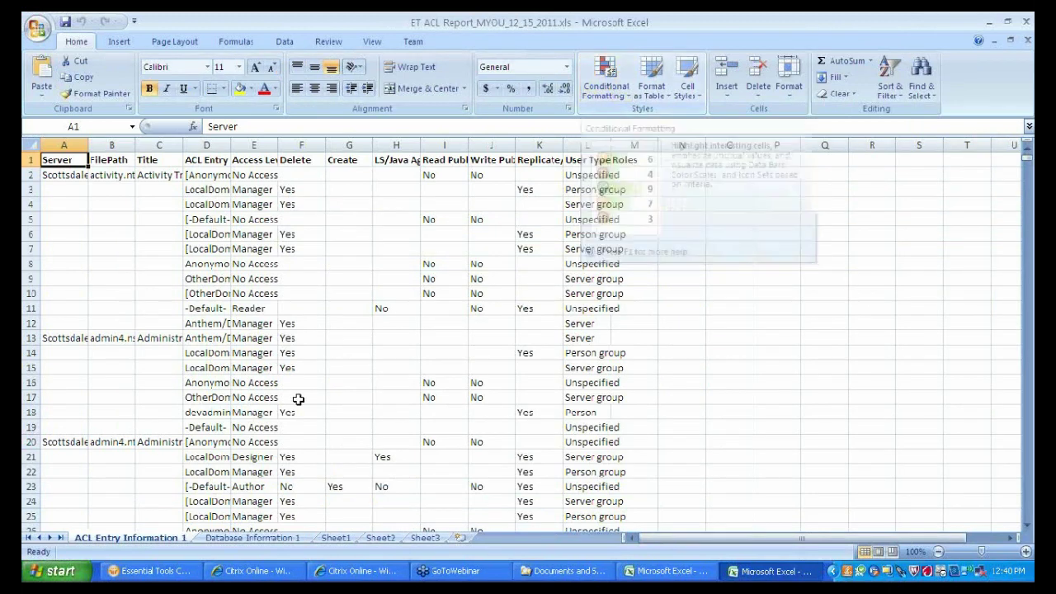
click(318, 311)
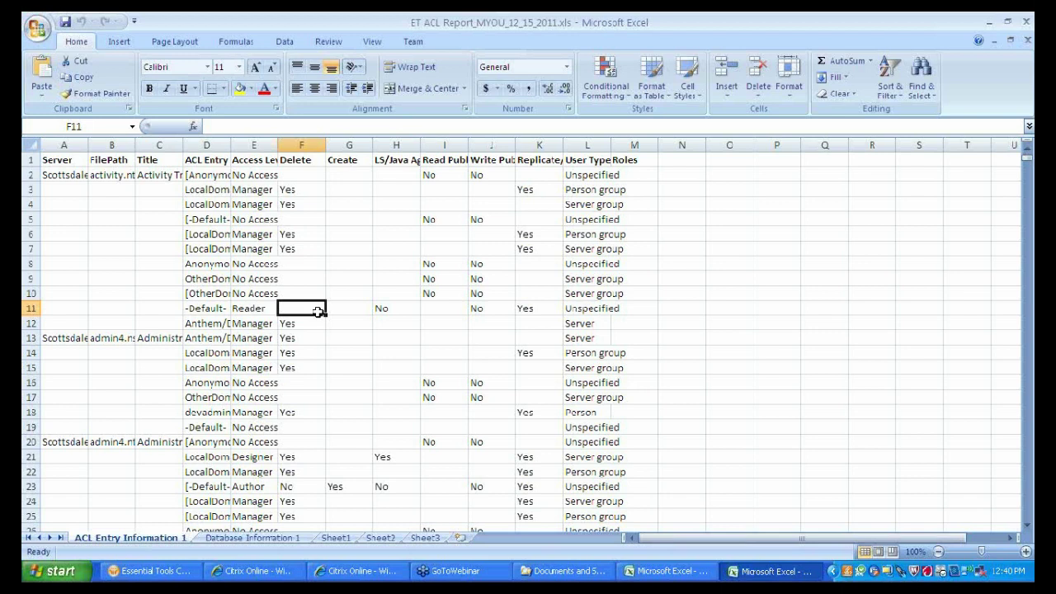
click(33, 146)
double_click(88, 145)
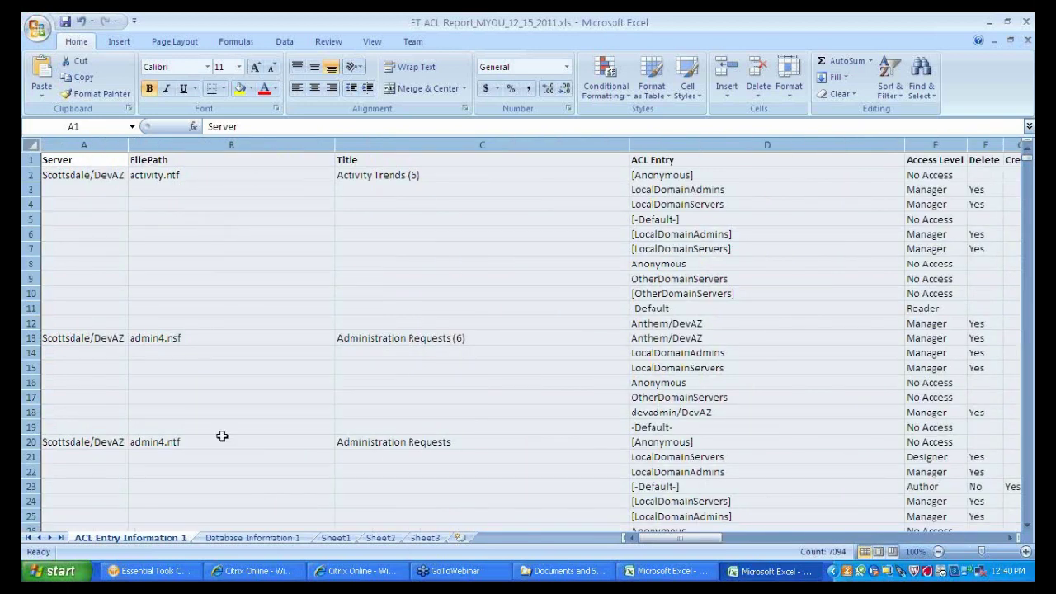
click(261, 530)
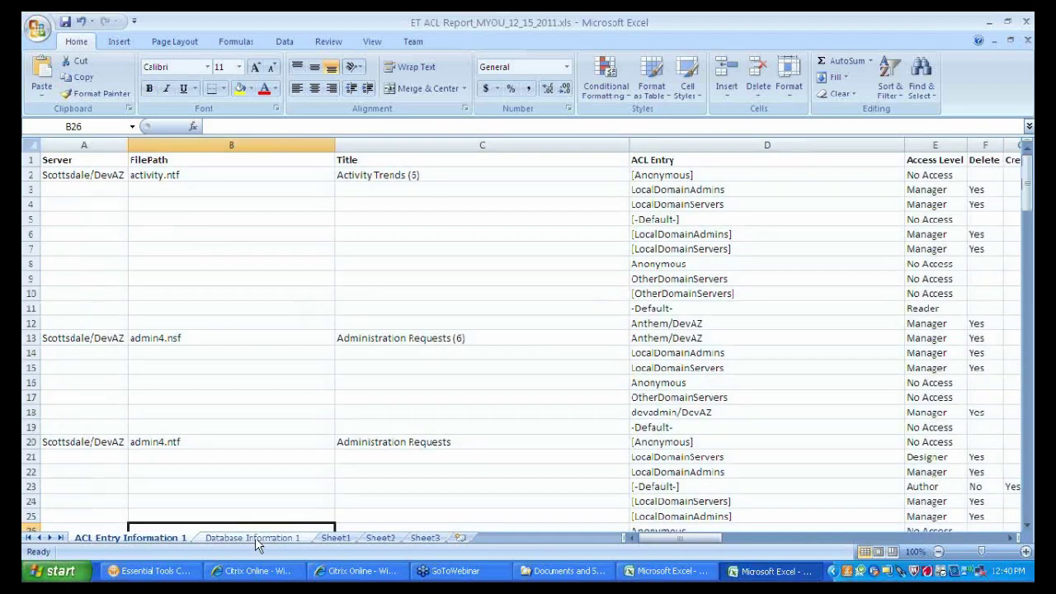
- Fit all column widths on the Database Information 1 sheet and look down its database rows
click(258, 539)
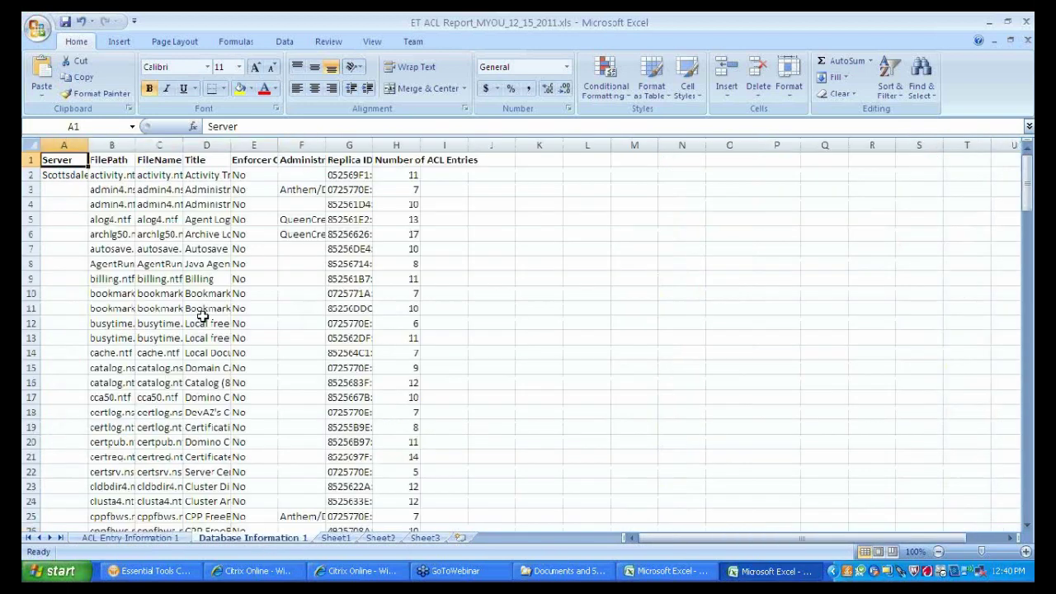
click(33, 146)
double_click(87, 146)
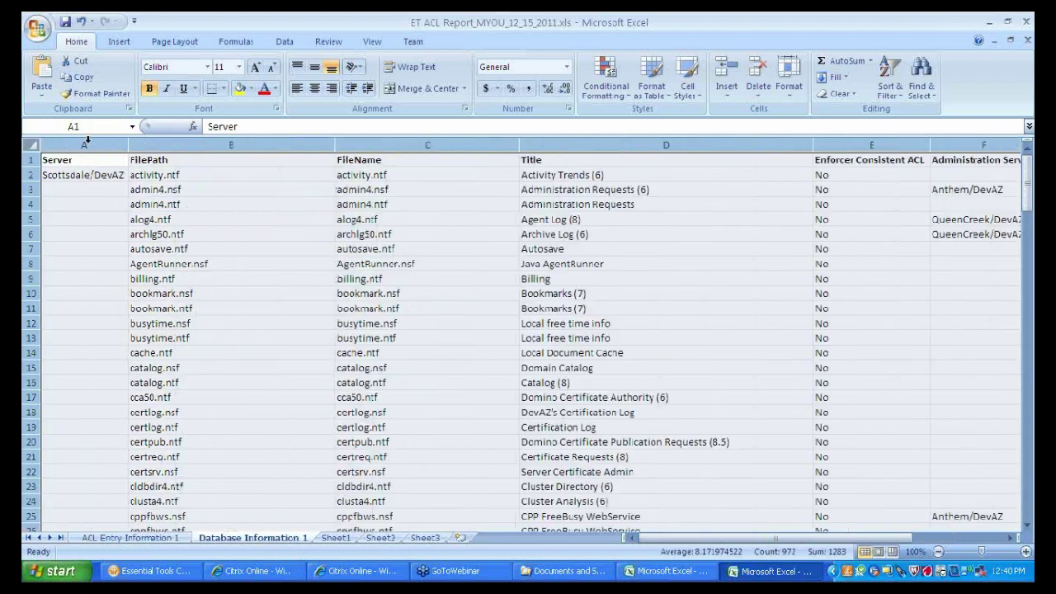
click(213, 246)
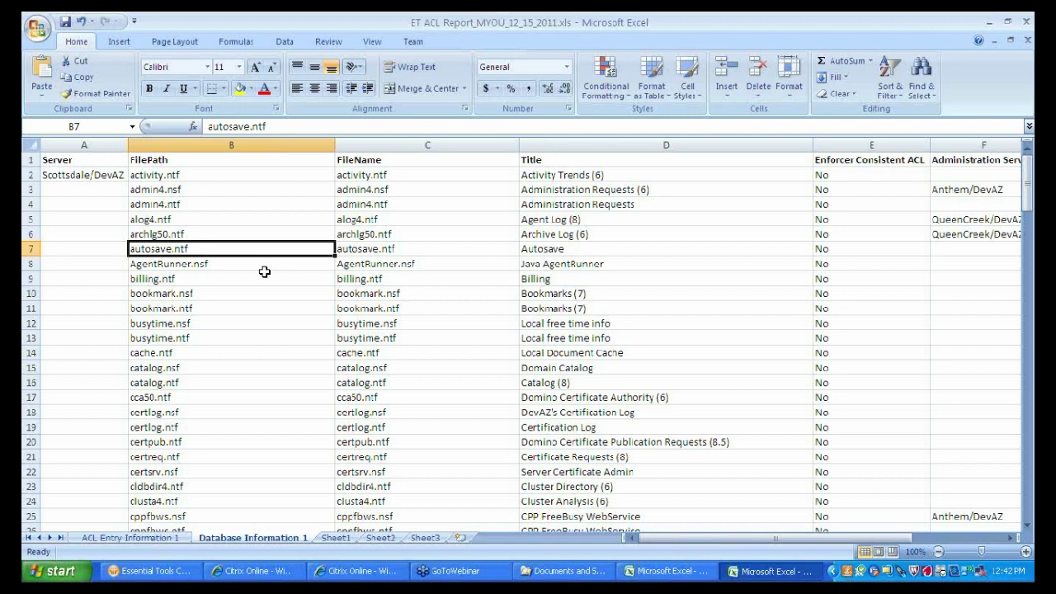
click(511, 338)
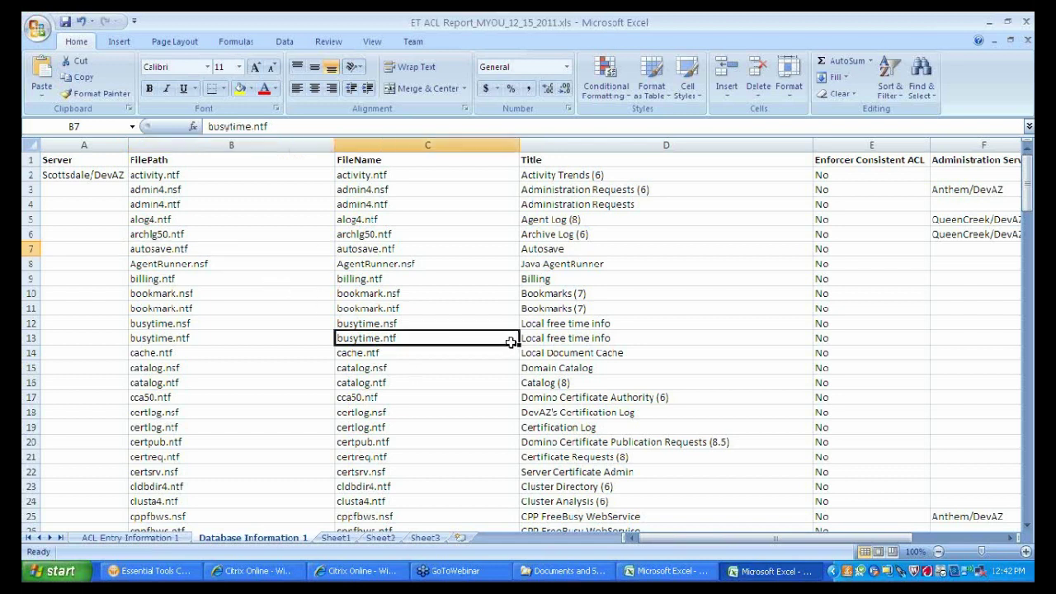
scroll(656, 352, down, 1)
scroll(657, 353, down, 2)
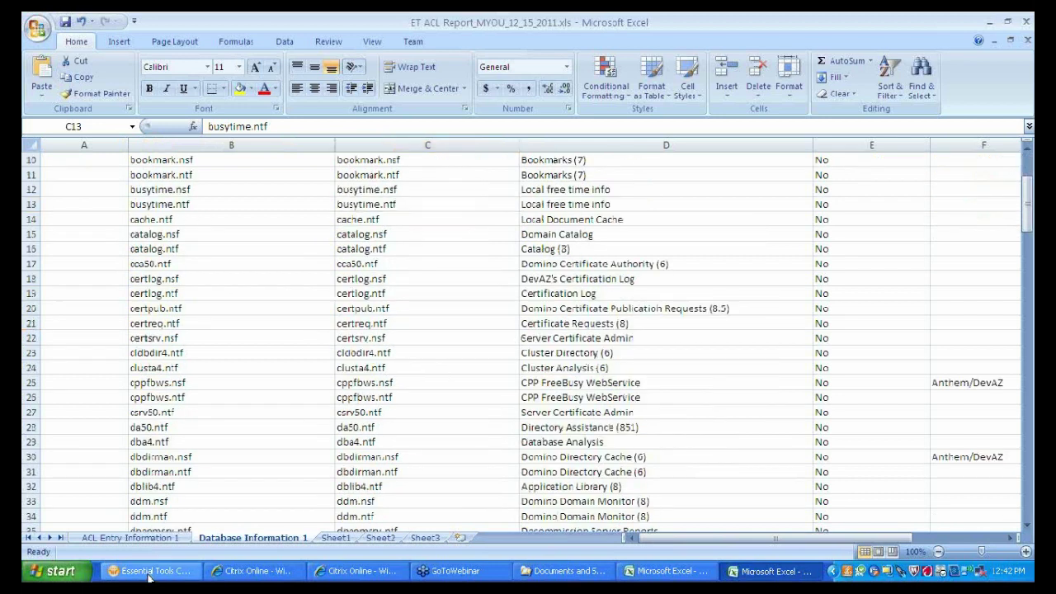
- Switch to Essential Tools Central in Lotus Notes, list ACLs by server, and examine the clusta4.ntf ACL document
click(149, 571)
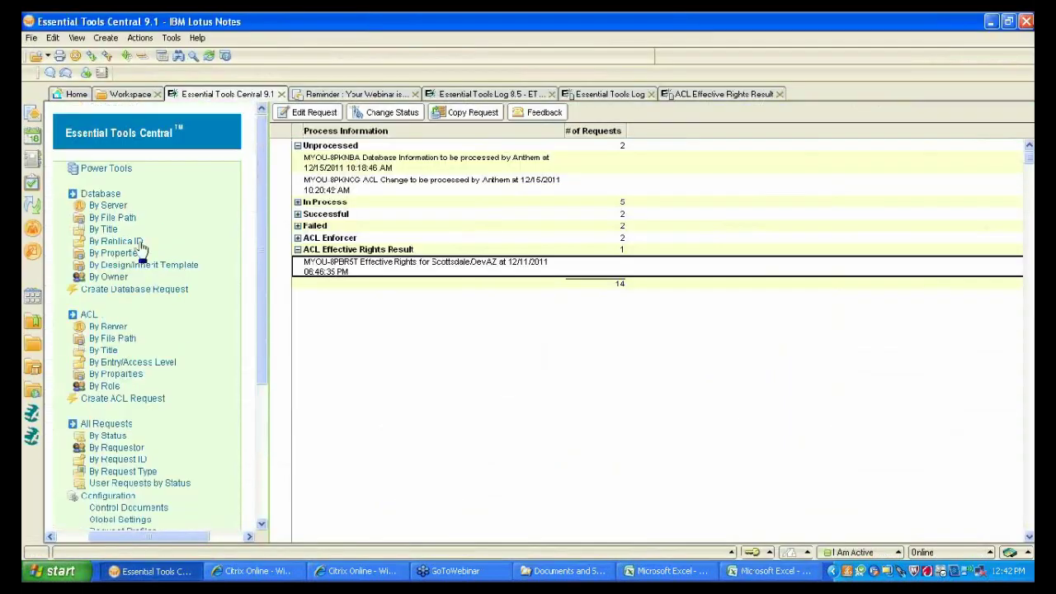
click(107, 326)
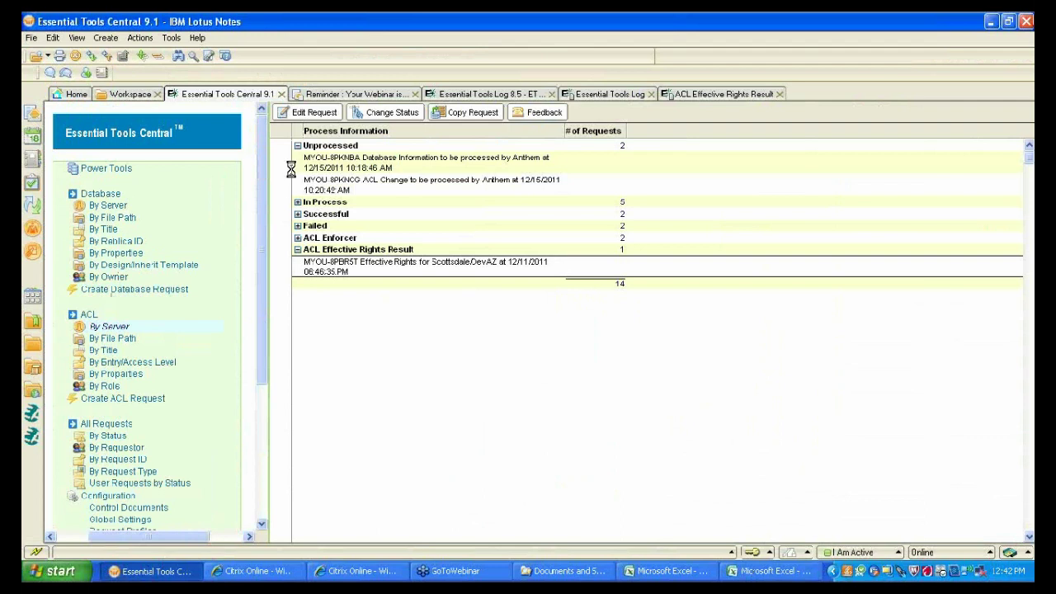
click(438, 239)
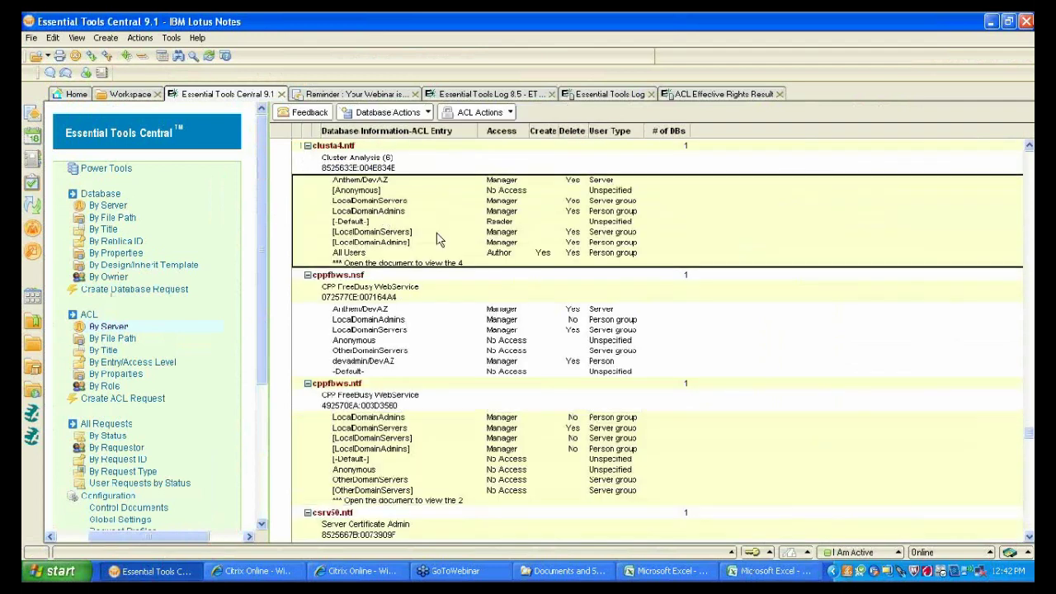
double_click(439, 231)
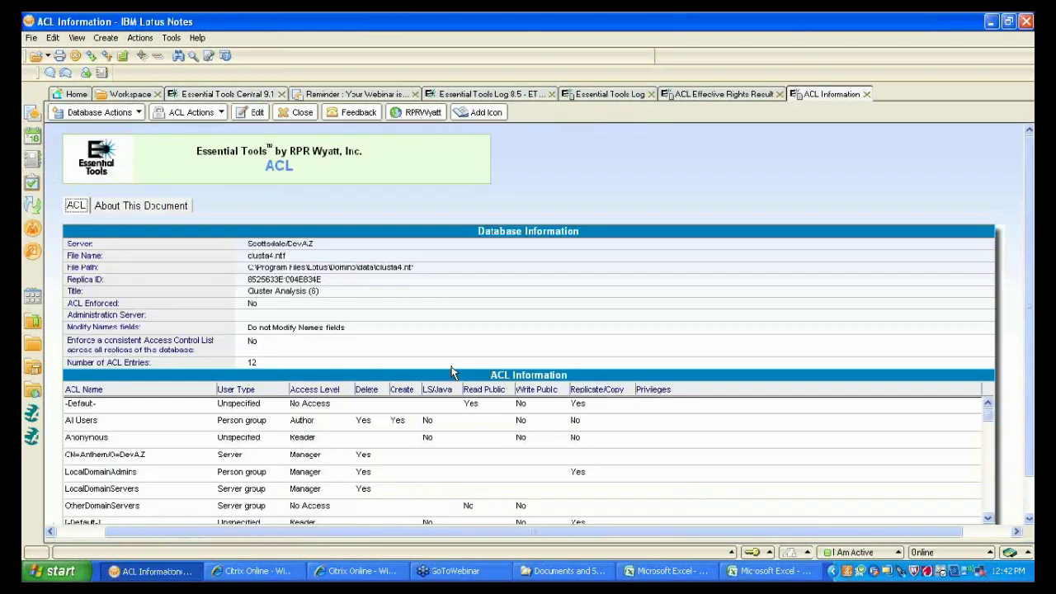
scroll(452, 376, down, 1)
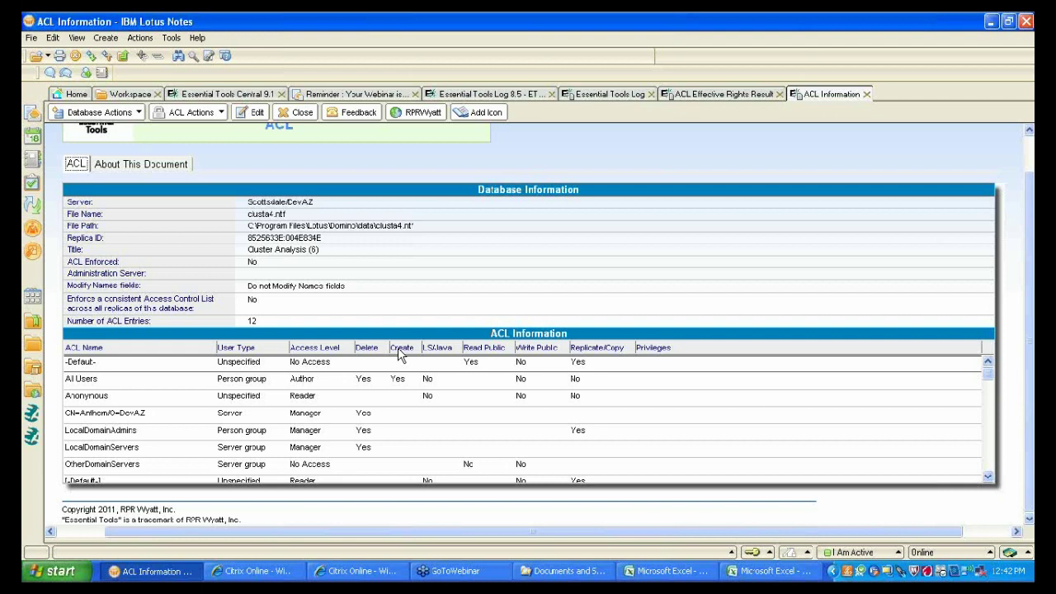
- Return to the ET ACL Report workbook in Excel and go back to the first rows of Database Information 1
click(761, 578)
click(390, 388)
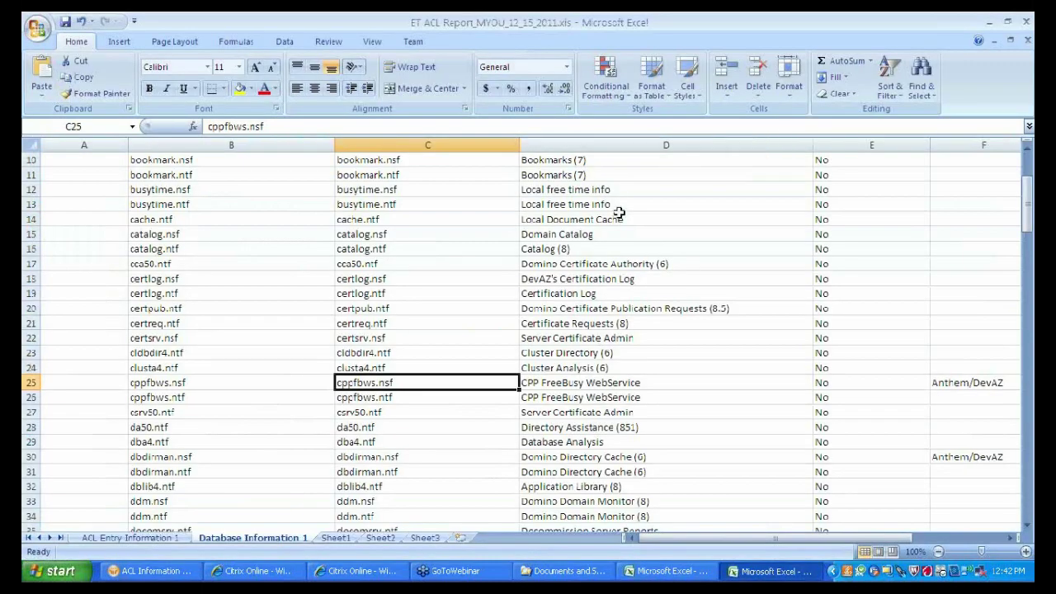
scroll(307, 339, up, 3)
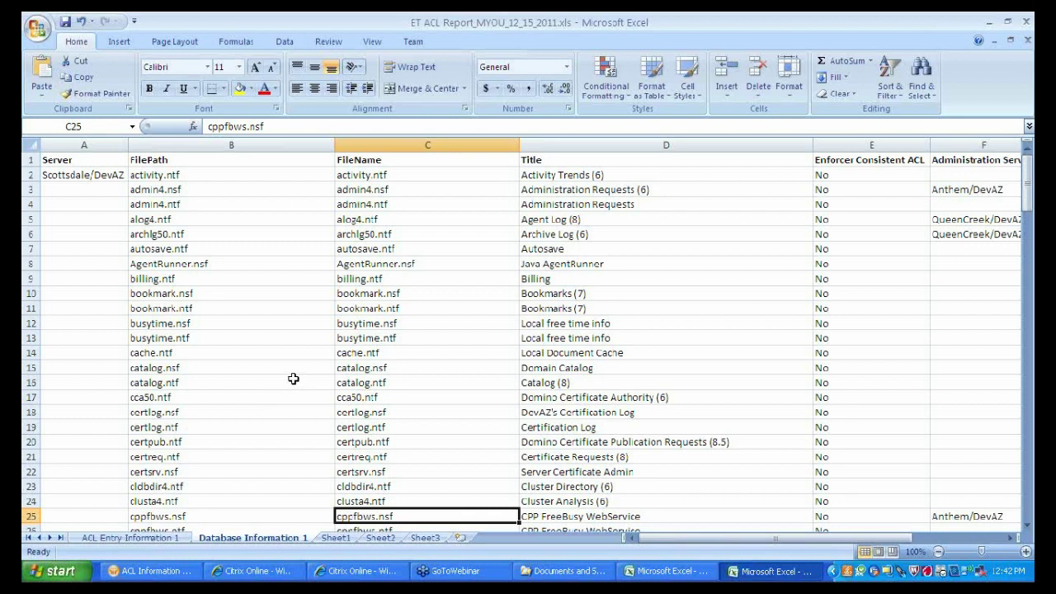
- Review the Database Information 1 columns from FilePath across to Number of ACL Entries, and go to the ACL Entry Information 1 sheet
click(293, 303)
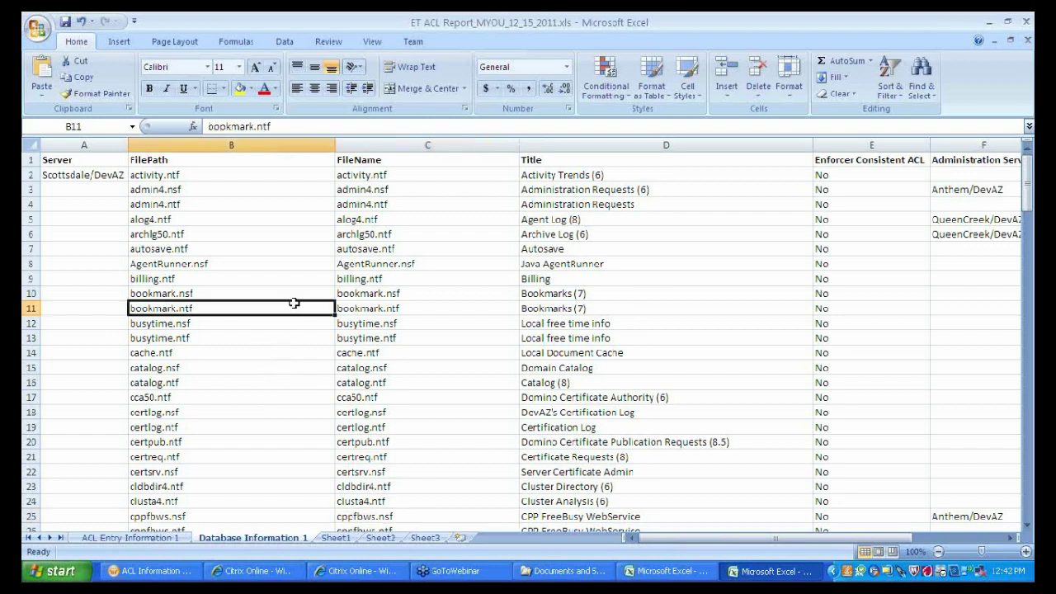
key(Right)
key(Right)
key(Right)
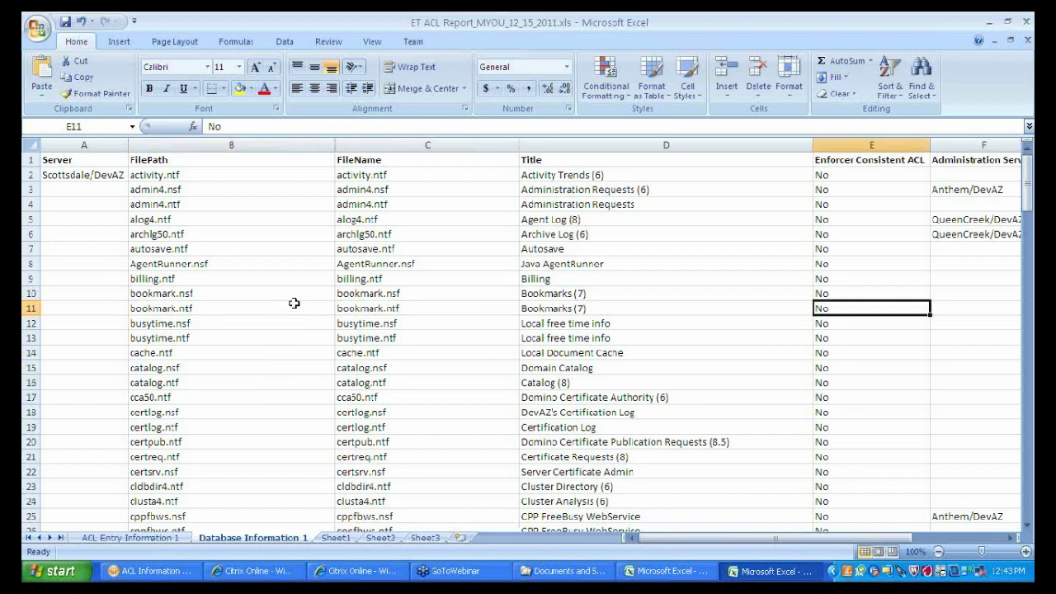
key(Right)
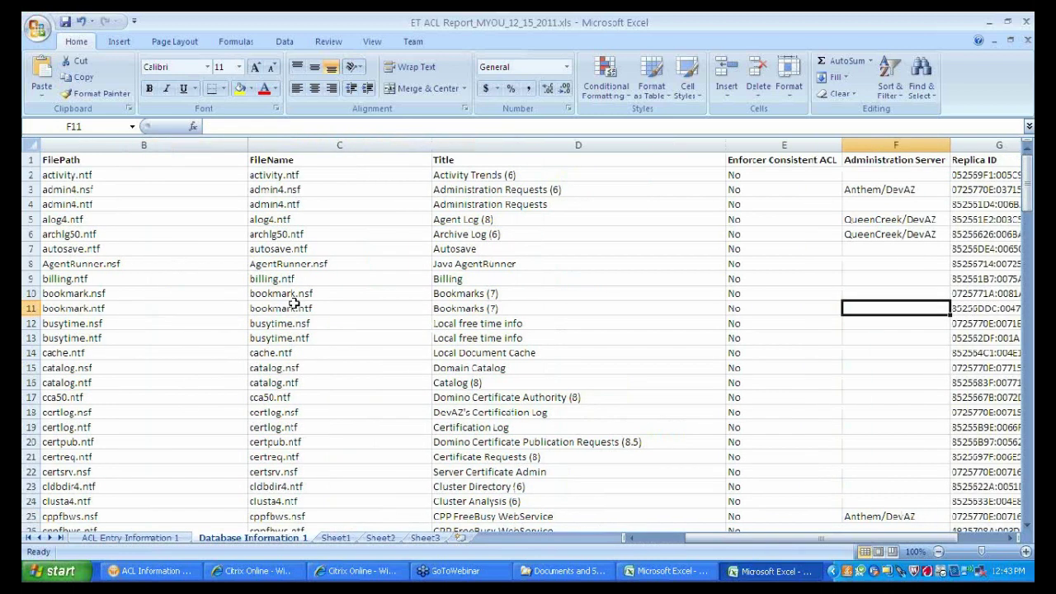
key(Right)
key(Right)
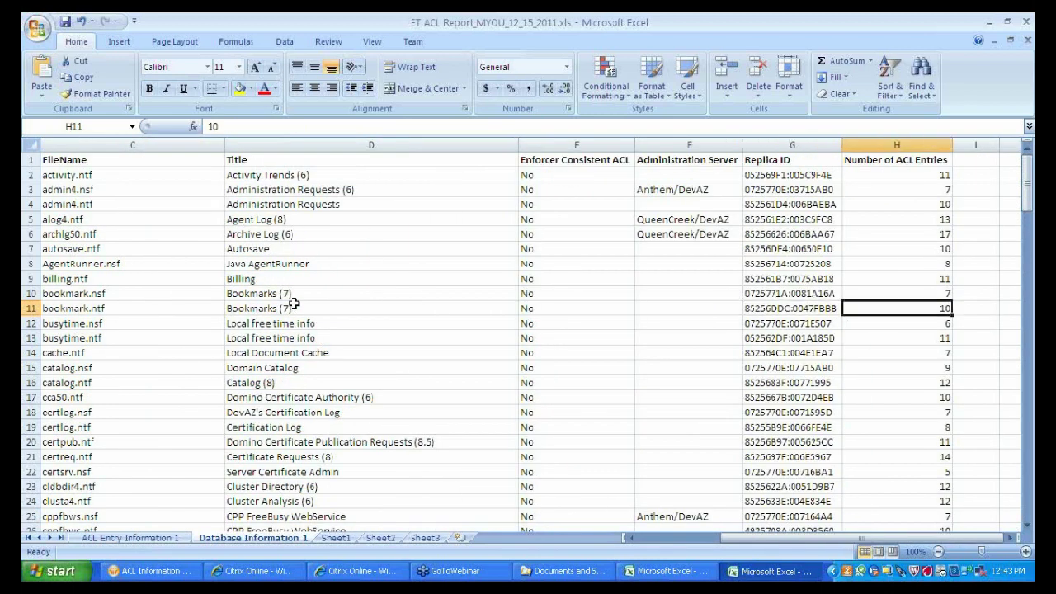
key(Right)
key(Right)
key(Right)
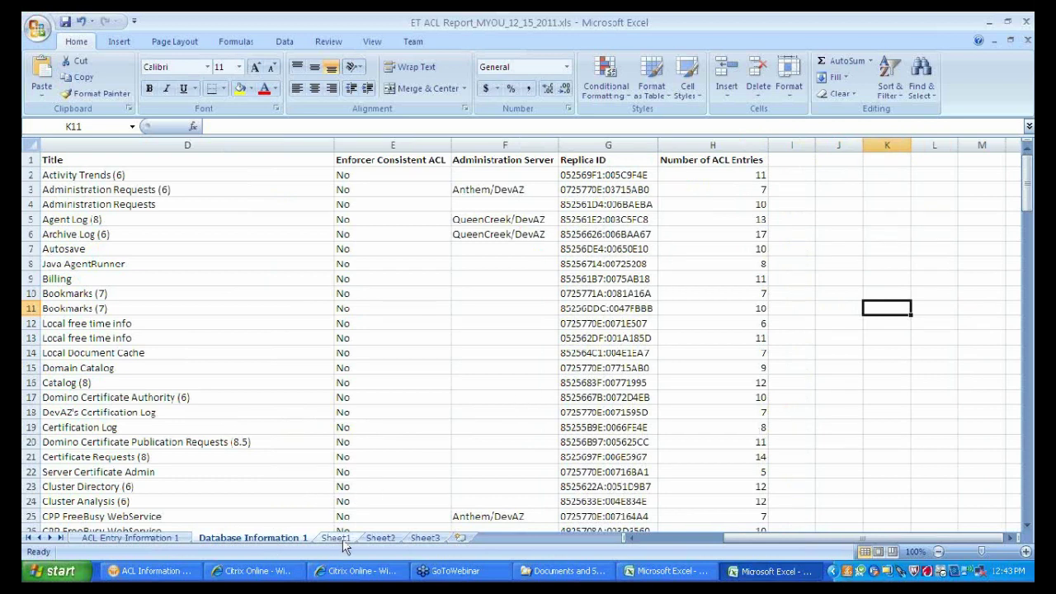
click(145, 538)
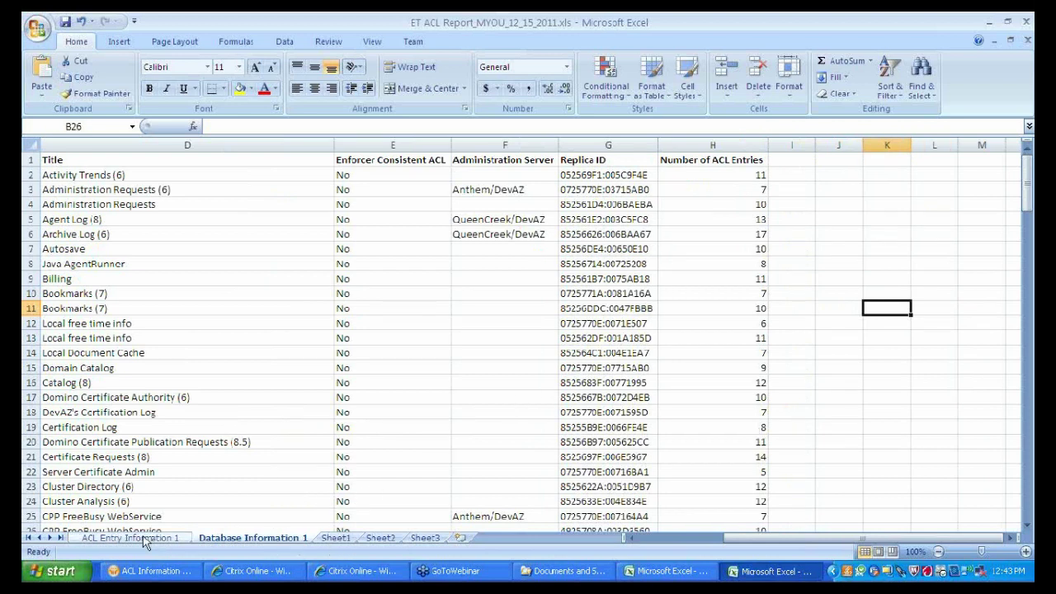
- Look across the seventh row of ACL Entry Information 1, from ACL Entry through Access Level and Delete to Create
click(657, 249)
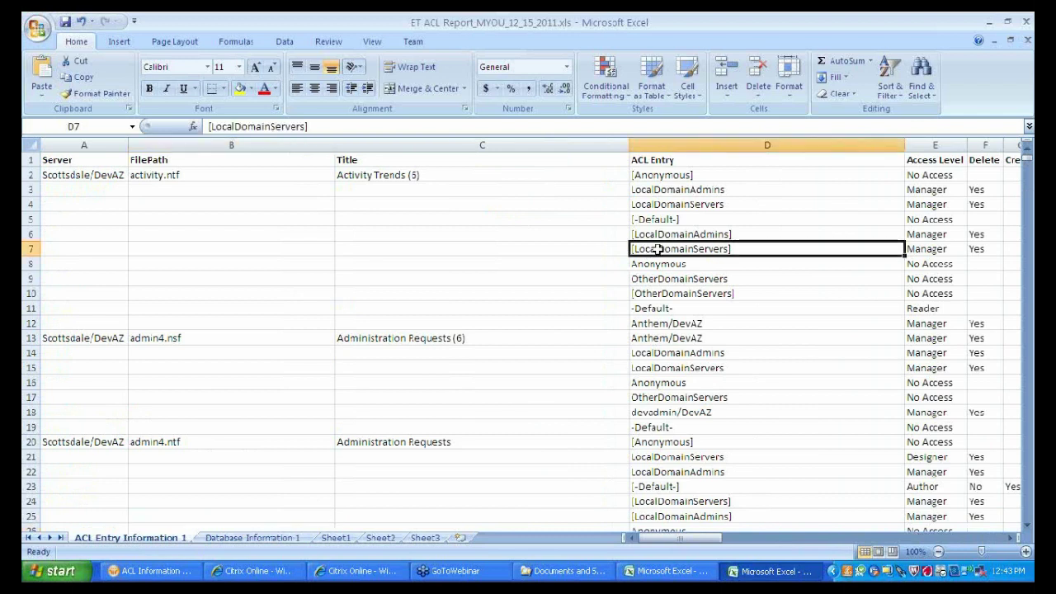
key(Right)
key(Right)
key(Right)
key(Right)
key(Right)
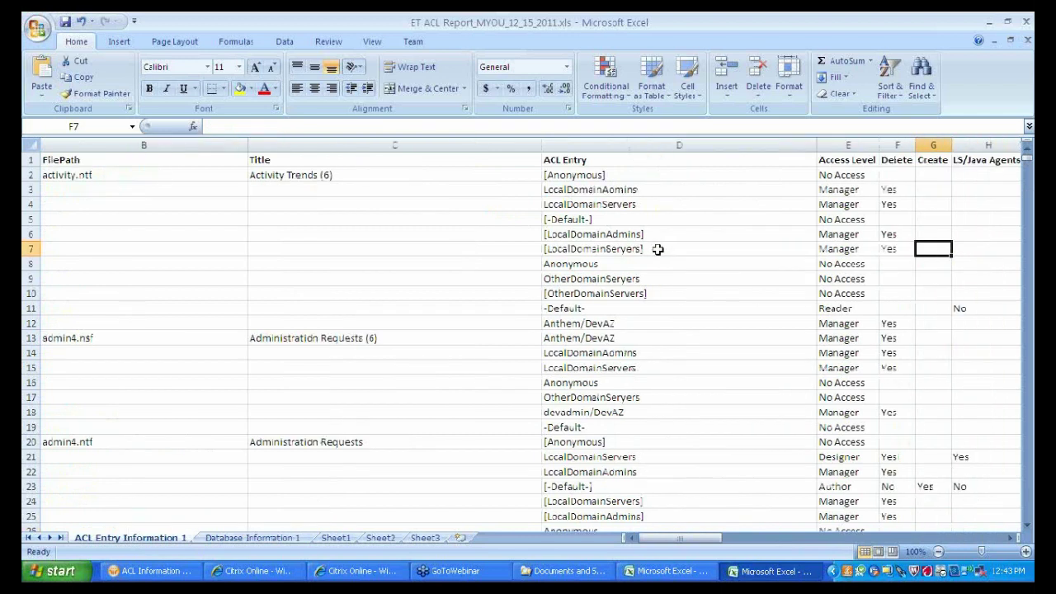
- Highlight the ACL entries of the activity.ntf database in D2:D12 and review the rights columns across to User Type and Roles
drag(367, 175, 372, 318)
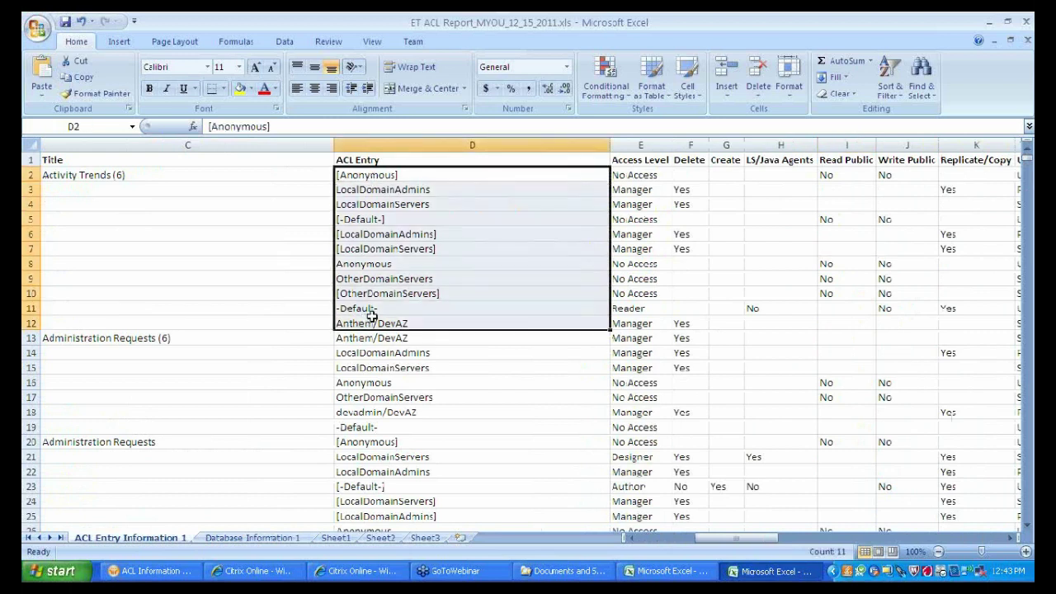
key(Right)
key(Right)
key(Right)
key(Right)
key(Right)
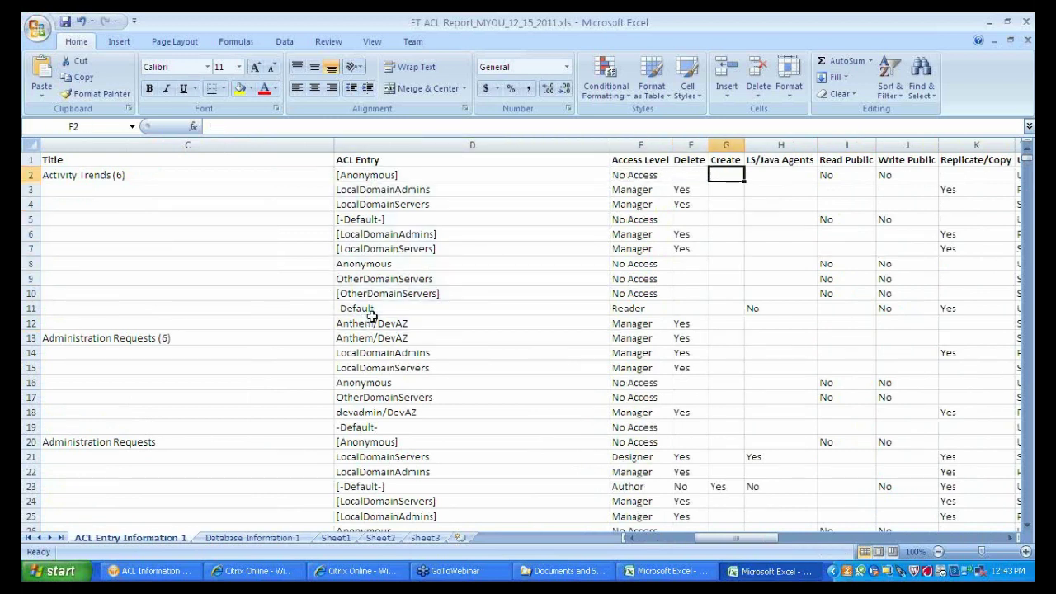
key(Right)
key(Right)
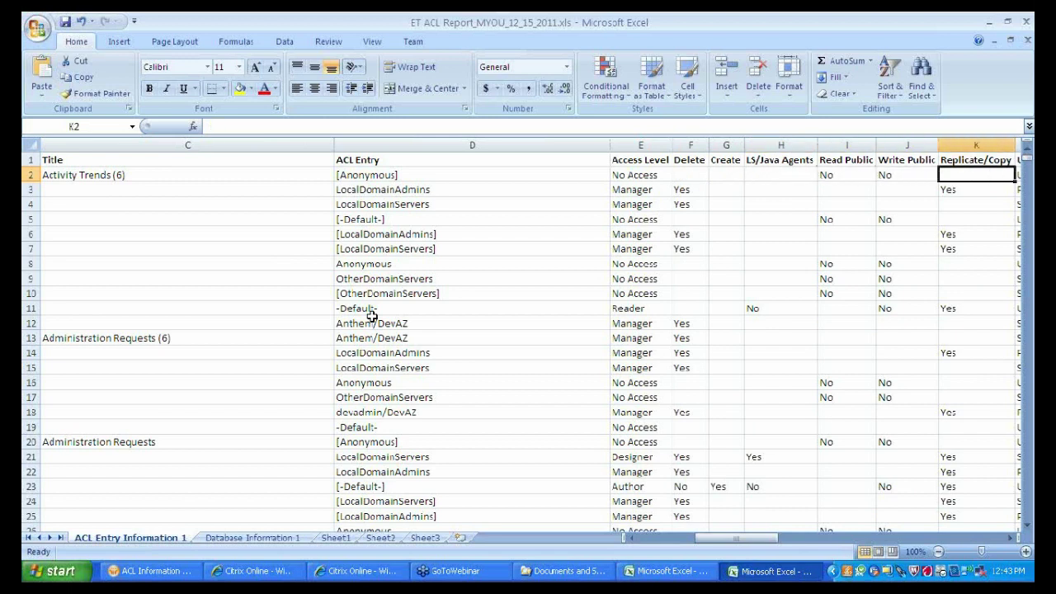
key(Right)
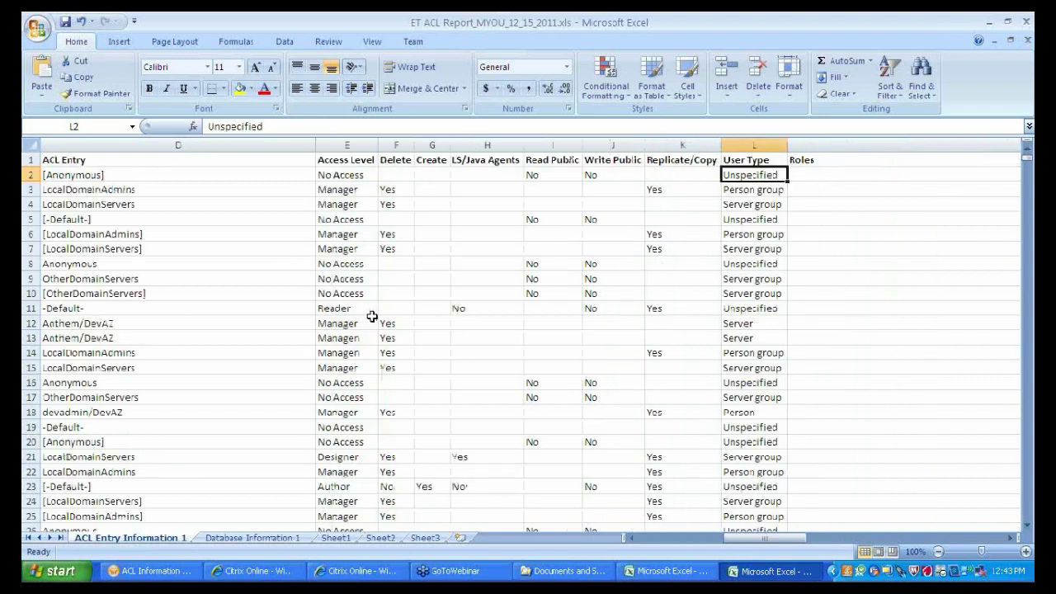
key(Right)
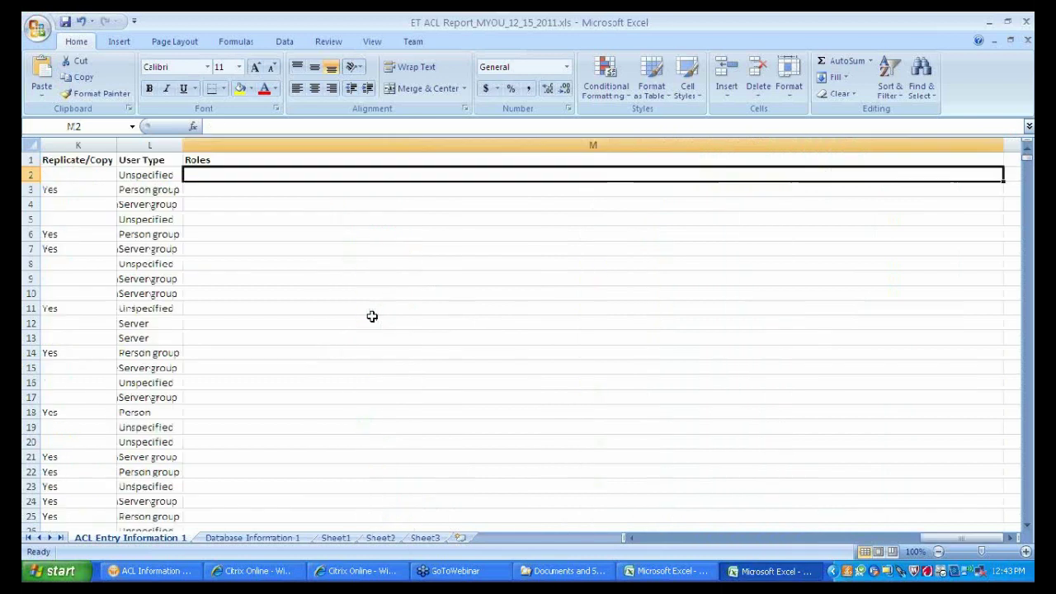
- Go back across the first data row from Roles to the Server column
key(Left)
key(Left)
key(Left)
key(Left)
key(Left)
key(Left)
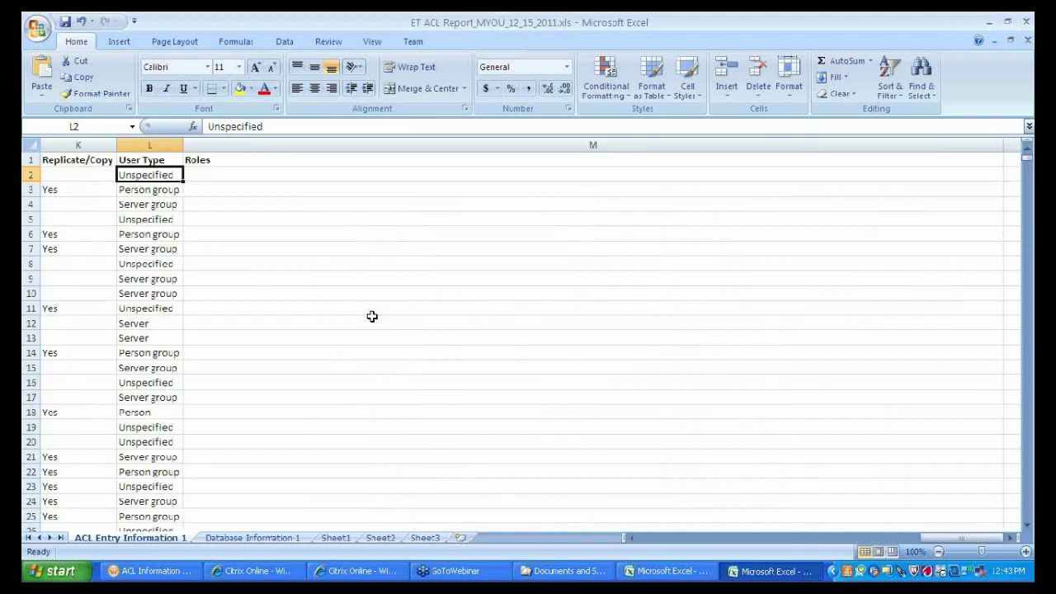
key(Left)
key(Left)
key(Left)
key(Left)
key(Left)
key(Left)
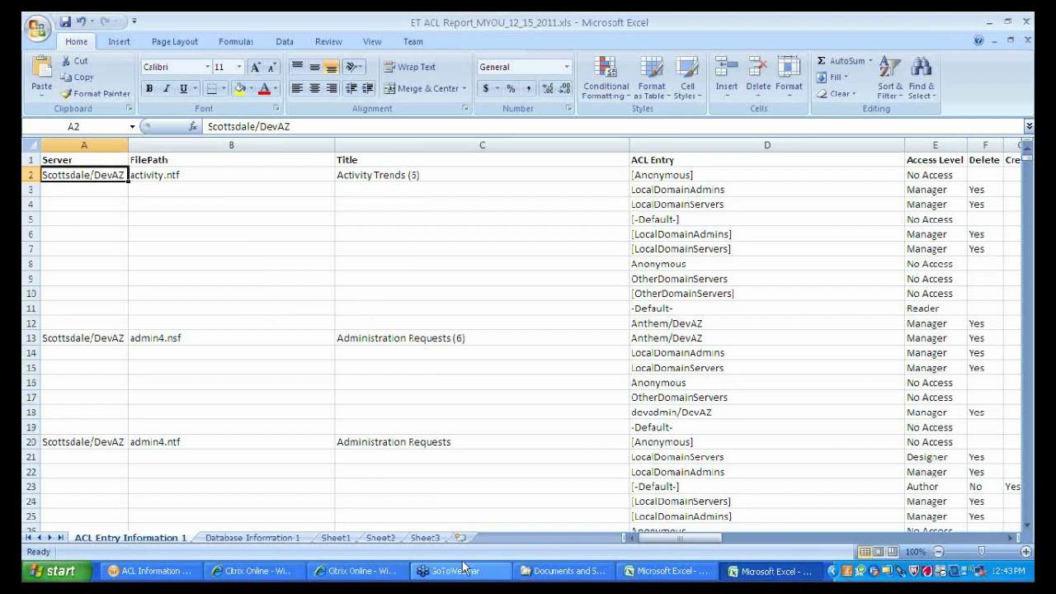
- Switch to Essential Tools Central in Lotus Notes, start the Database Info Excel report, and examine its server choices without changing them
click(172, 571)
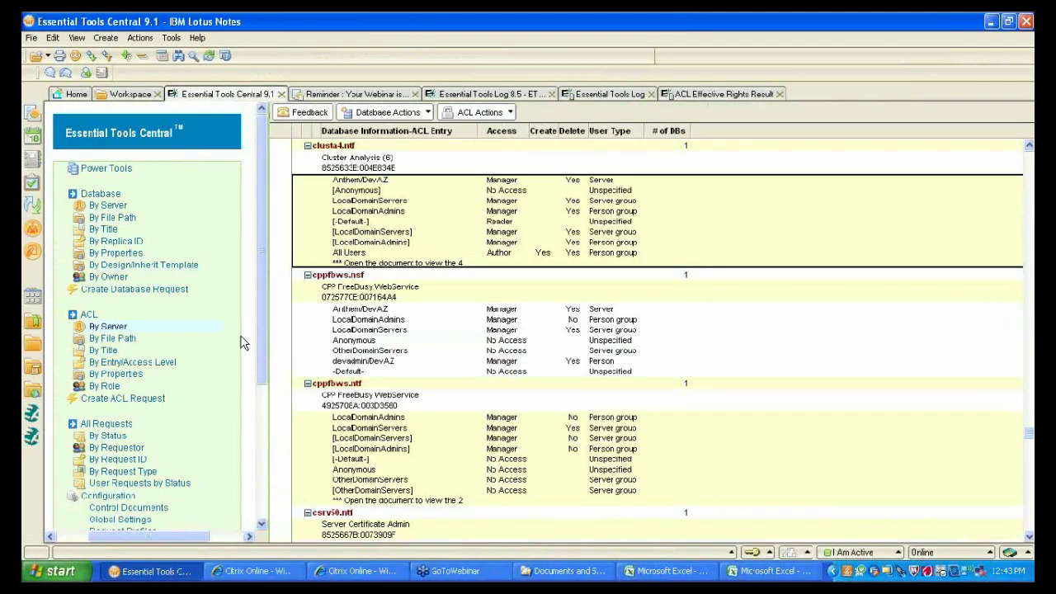
drag(259, 349, 247, 424)
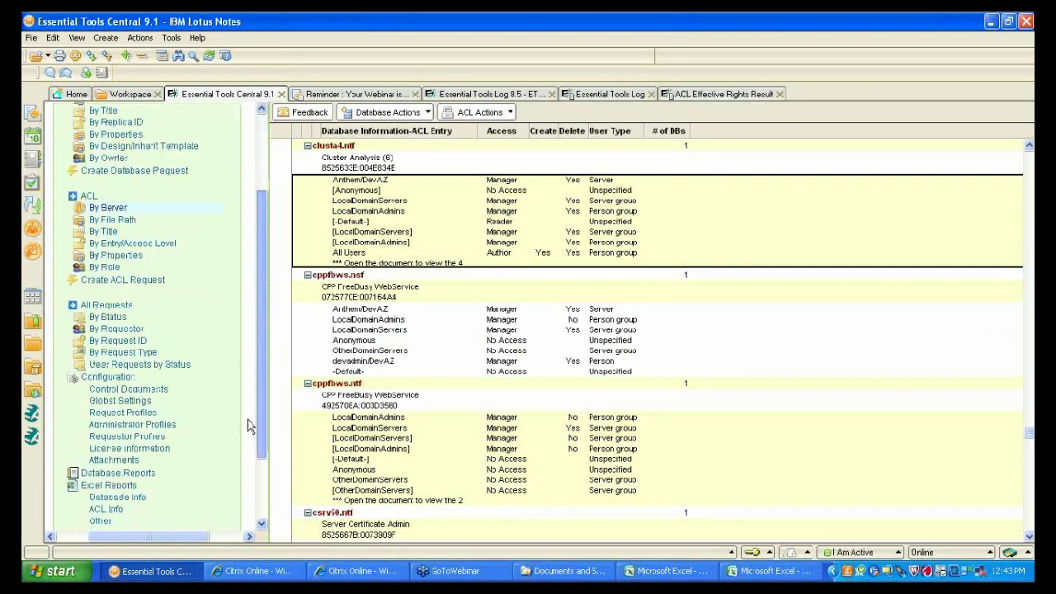
click(116, 482)
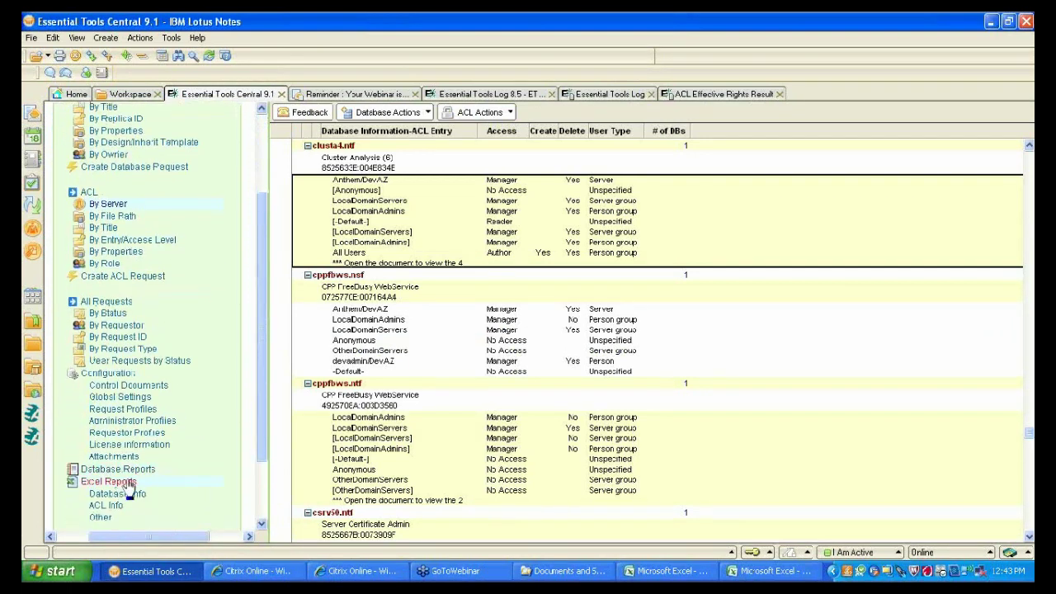
click(118, 494)
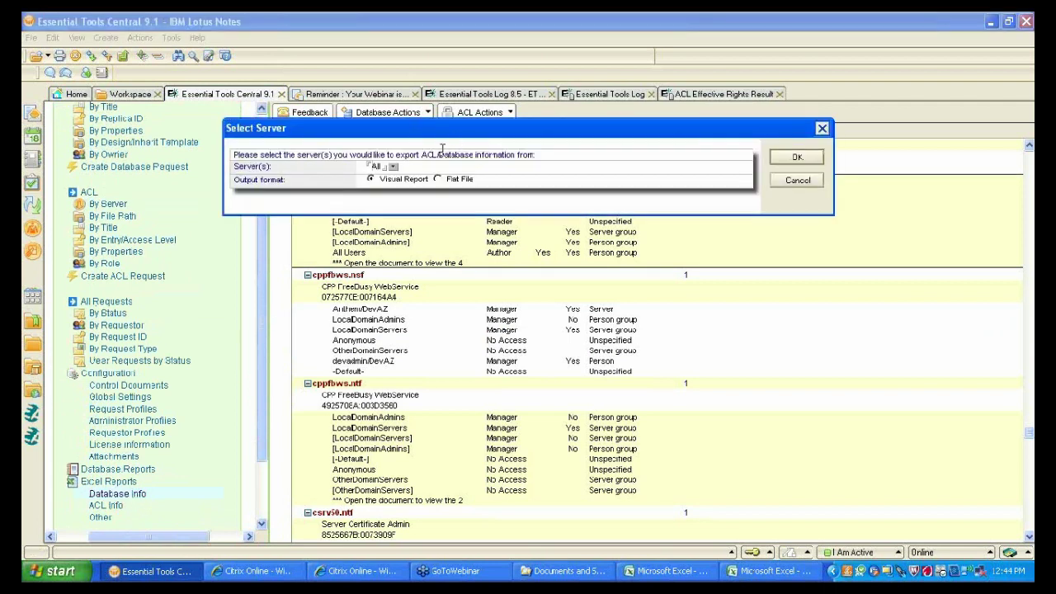
click(392, 167)
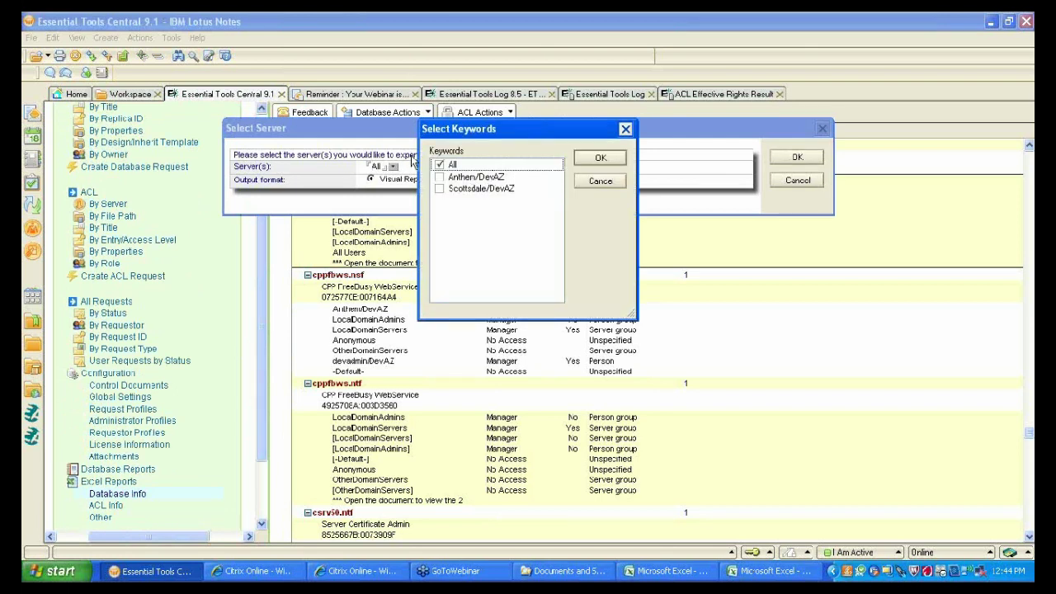
drag(488, 133, 554, 167)
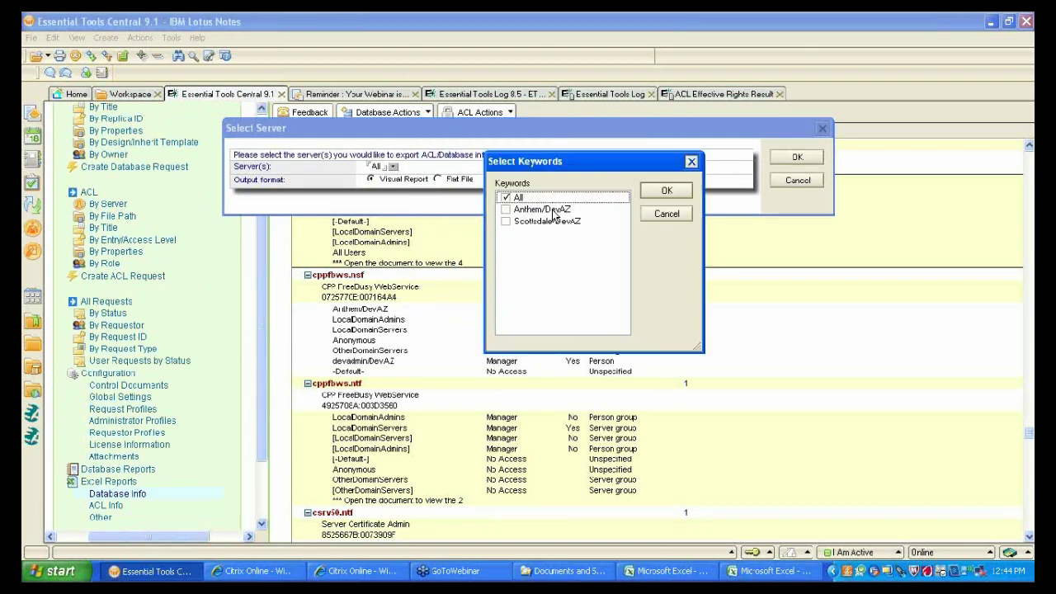
click(666, 214)
- Switch to Excel, open the recent workbook ET Summary Report_MYOU_9_7_2011.xls, and examine the pie chart on its ACL - Basic Security sheet
click(772, 571)
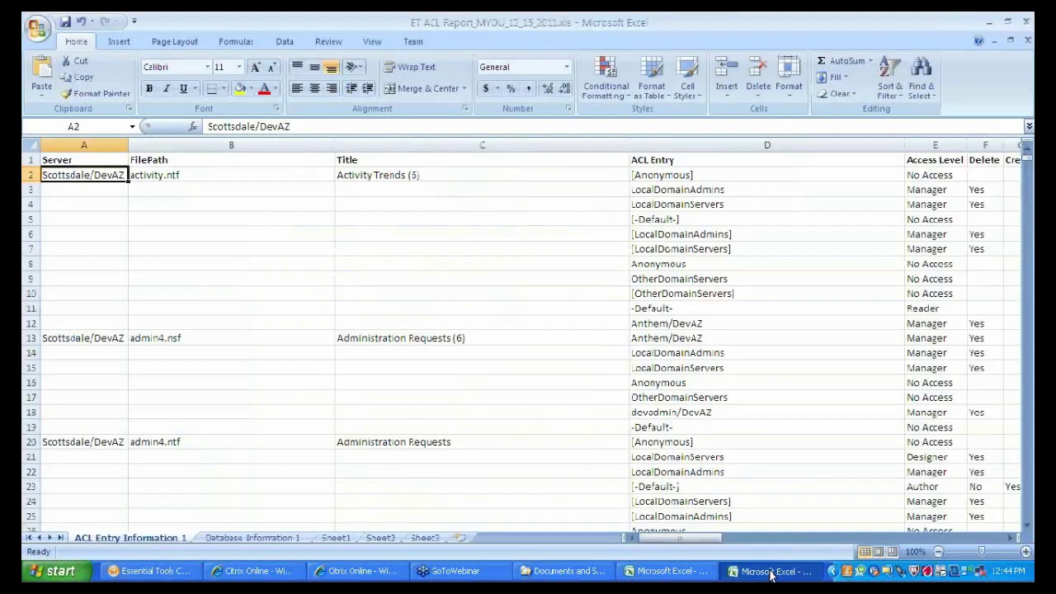
click(39, 35)
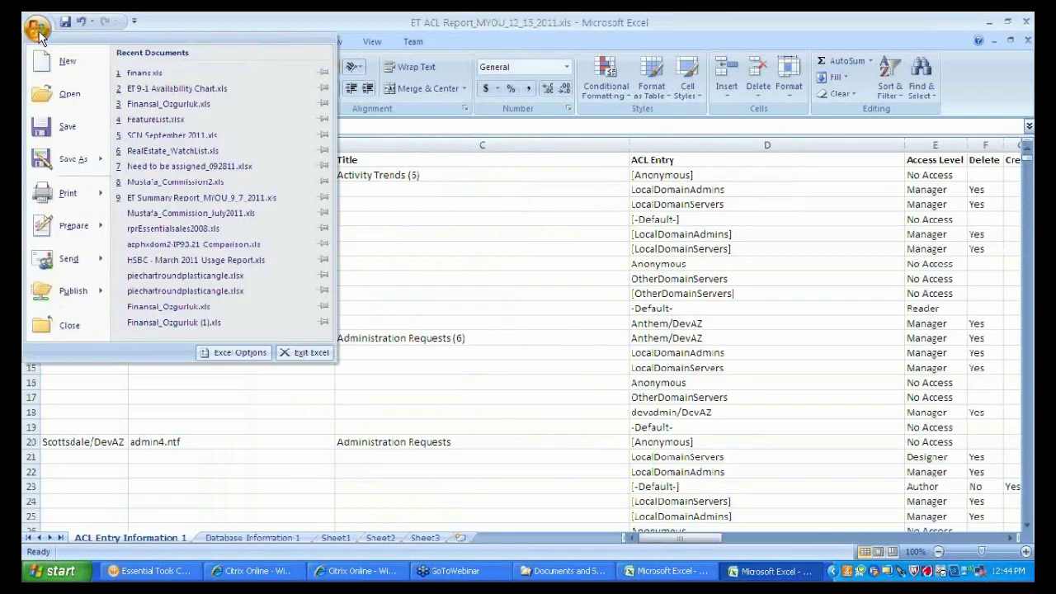
click(209, 198)
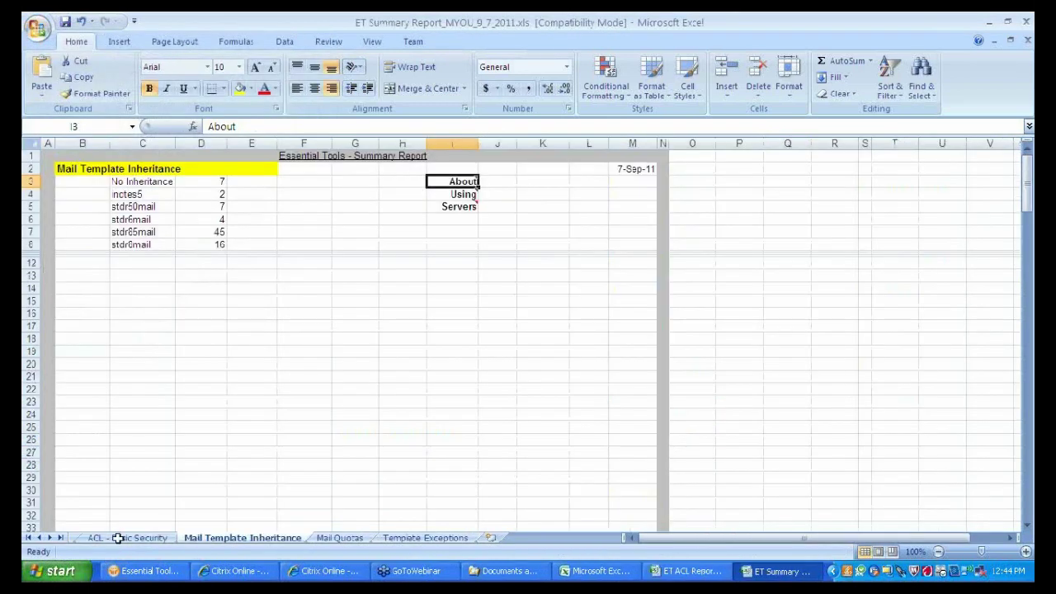
click(118, 538)
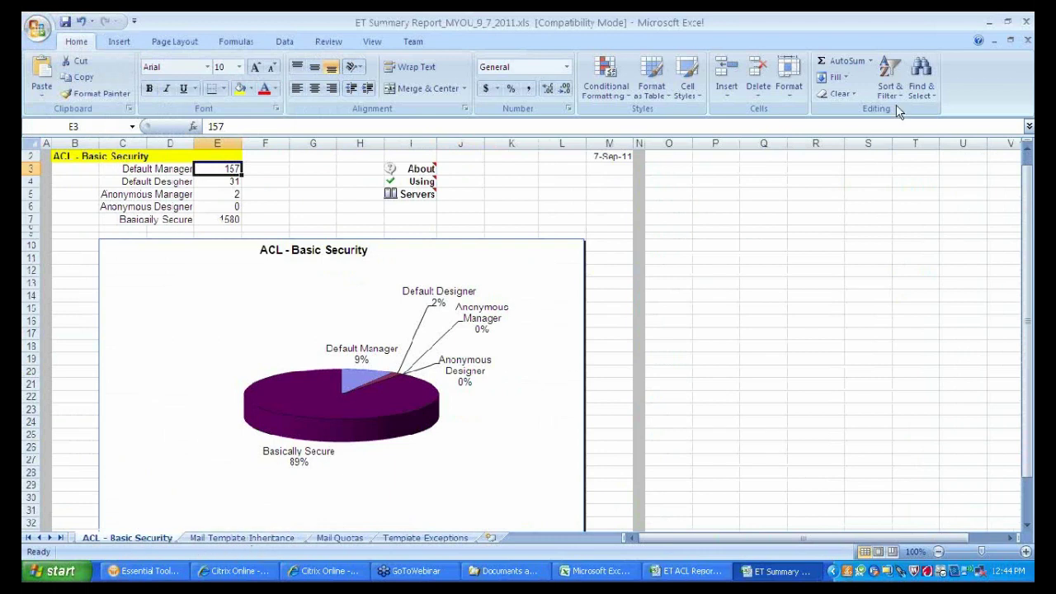
click(751, 231)
scroll(761, 256, up, 1)
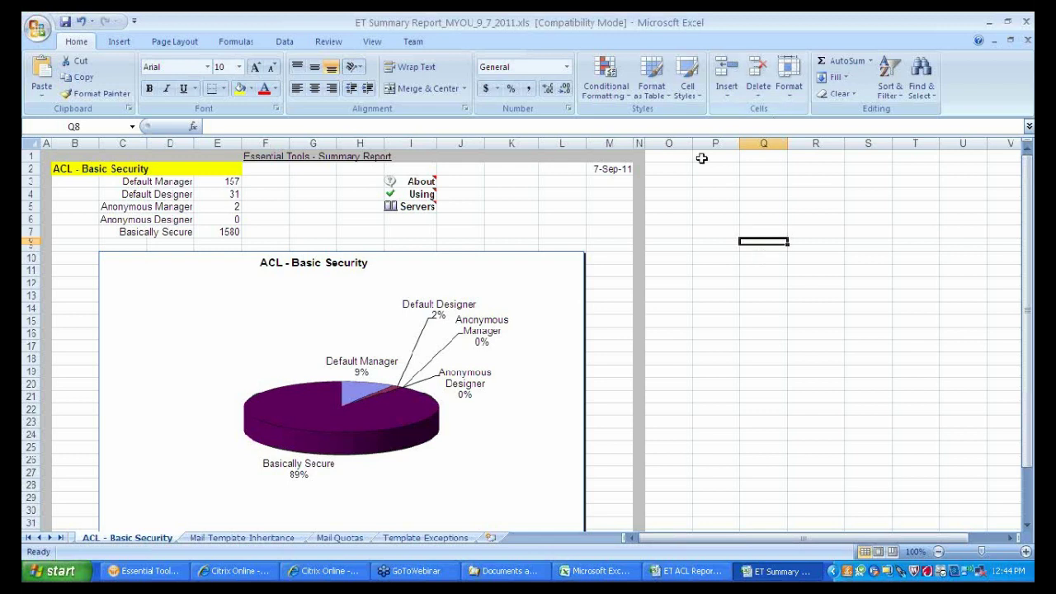
- Return to Essential Tools Central in Lotus Notes, cancel the Database Info export, and select the cppfbws.ntf ACL document
key(alt+Tab)
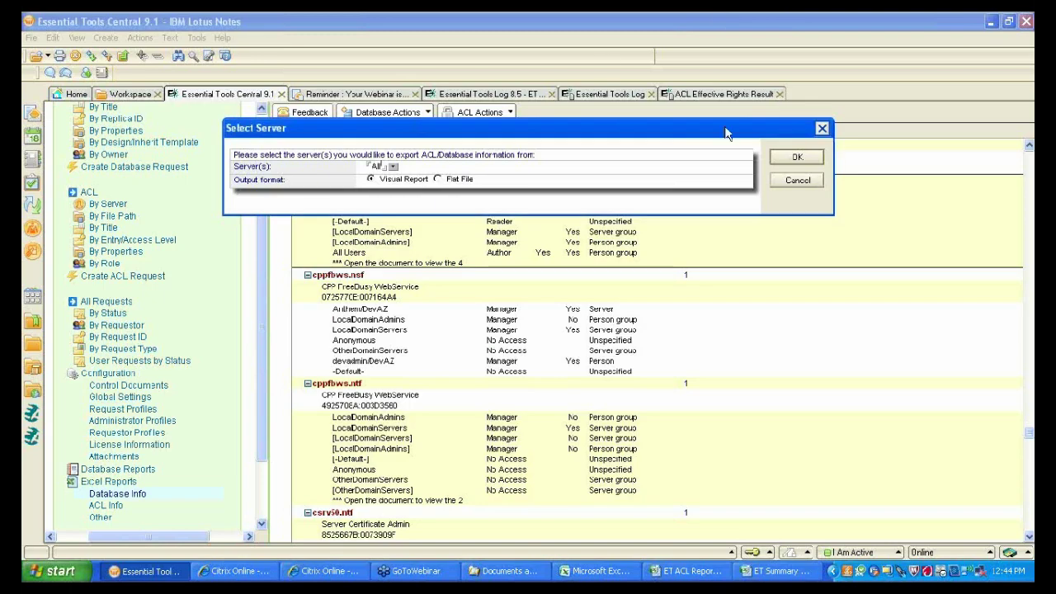
click(791, 181)
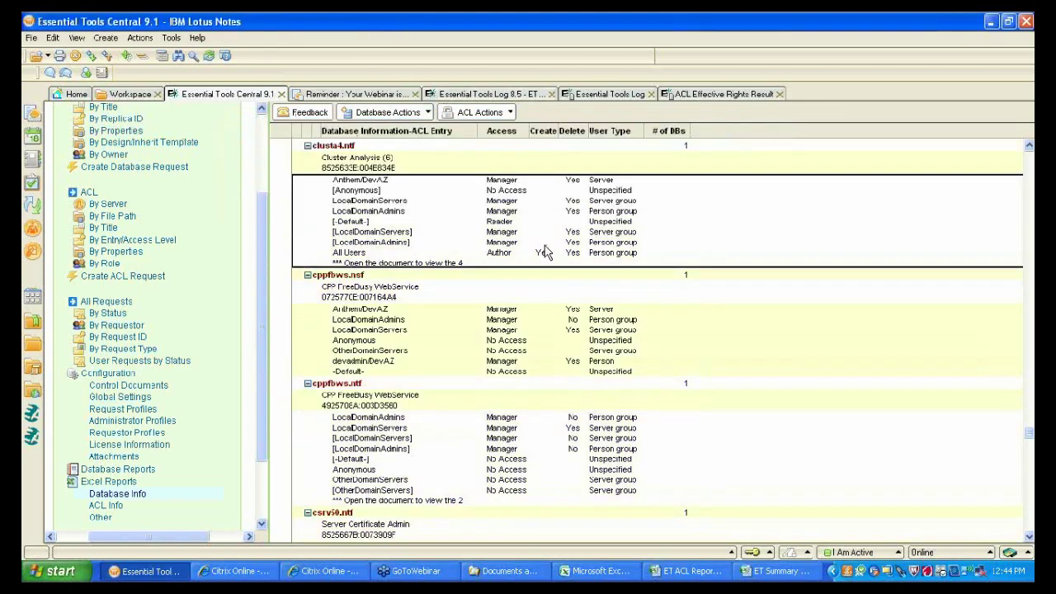
click(596, 436)
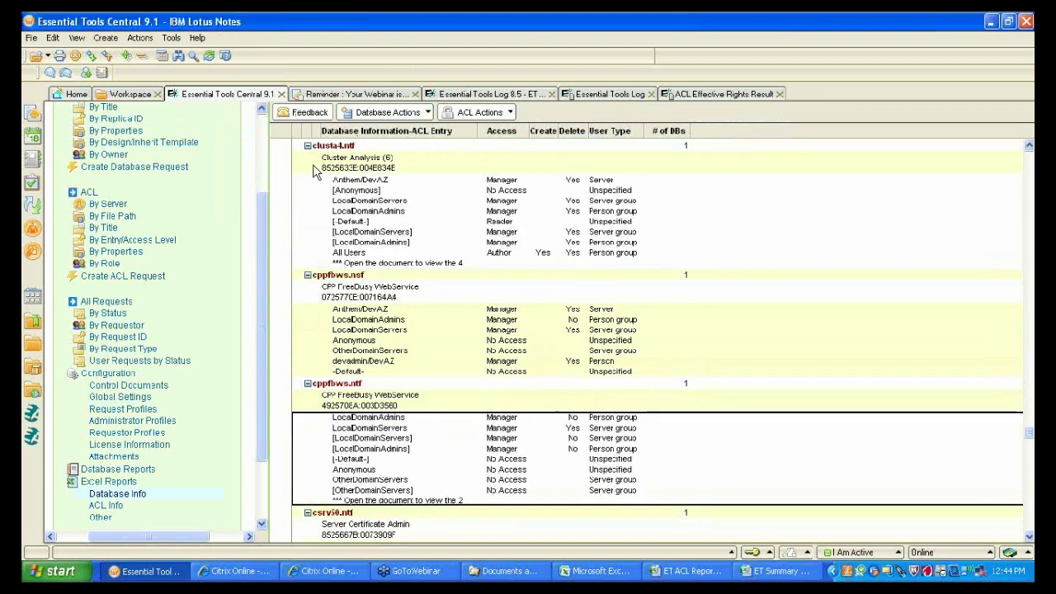
- Go to the workspace page that holds the Essential Tools 8.5 databases on Anthem, with the Notes window maximized
click(33, 302)
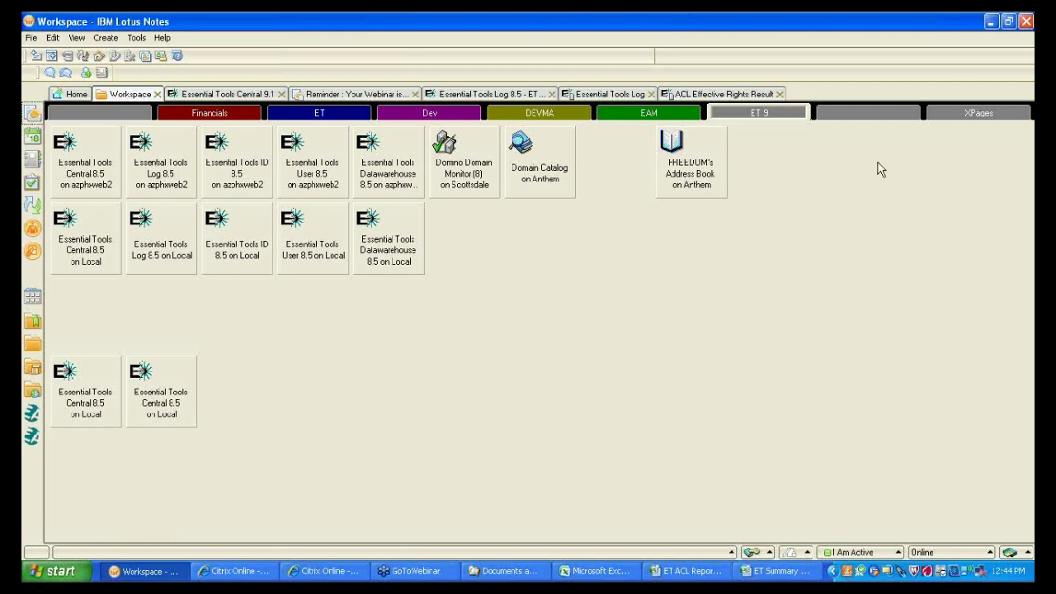
double_click(772, 32)
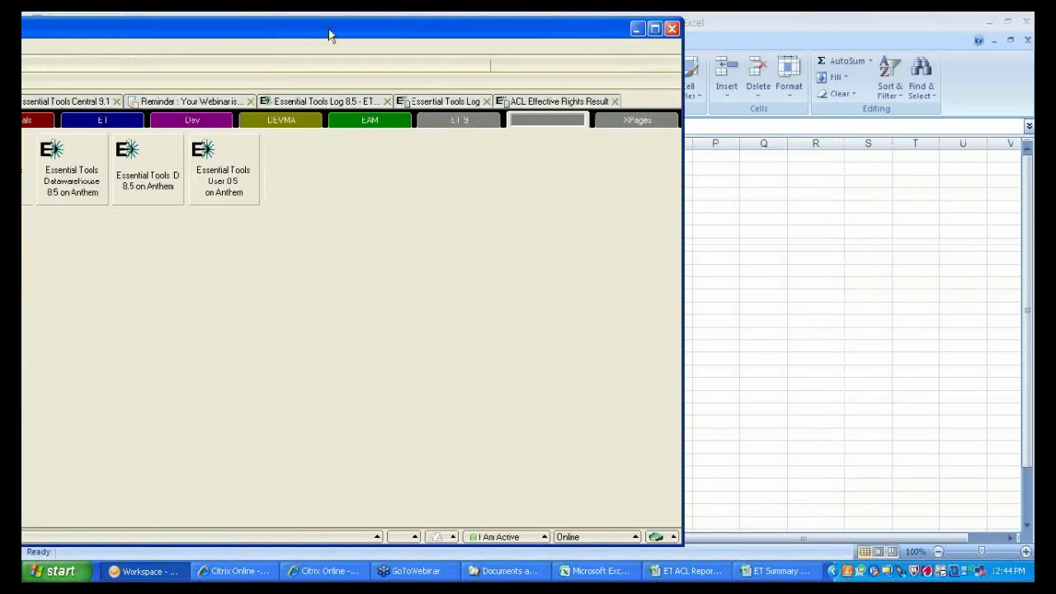
drag(330, 33, 737, 60)
double_click(737, 60)
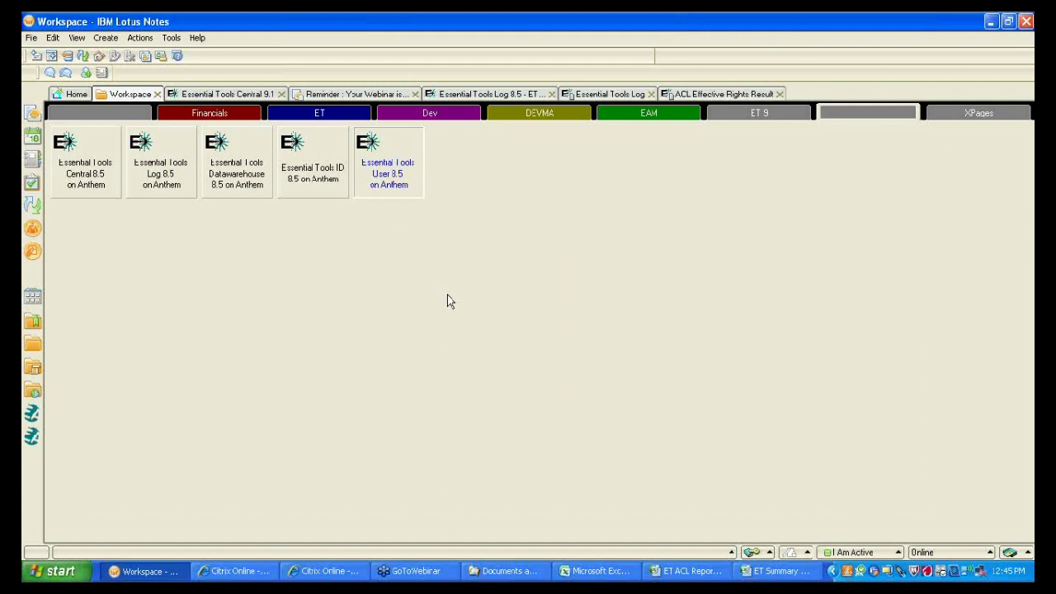
- Examine the database properties of Essential Tools Central 8.5 on Anthem, including its title, server and file name, and close them
click(98, 168)
right_click(97, 168)
mouse_move(164, 226)
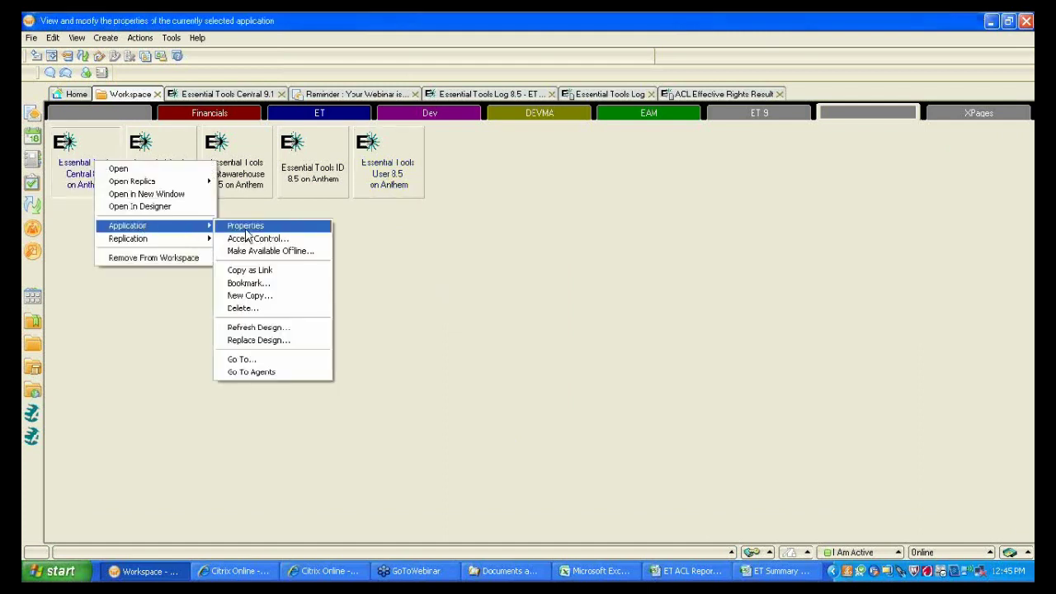
click(246, 232)
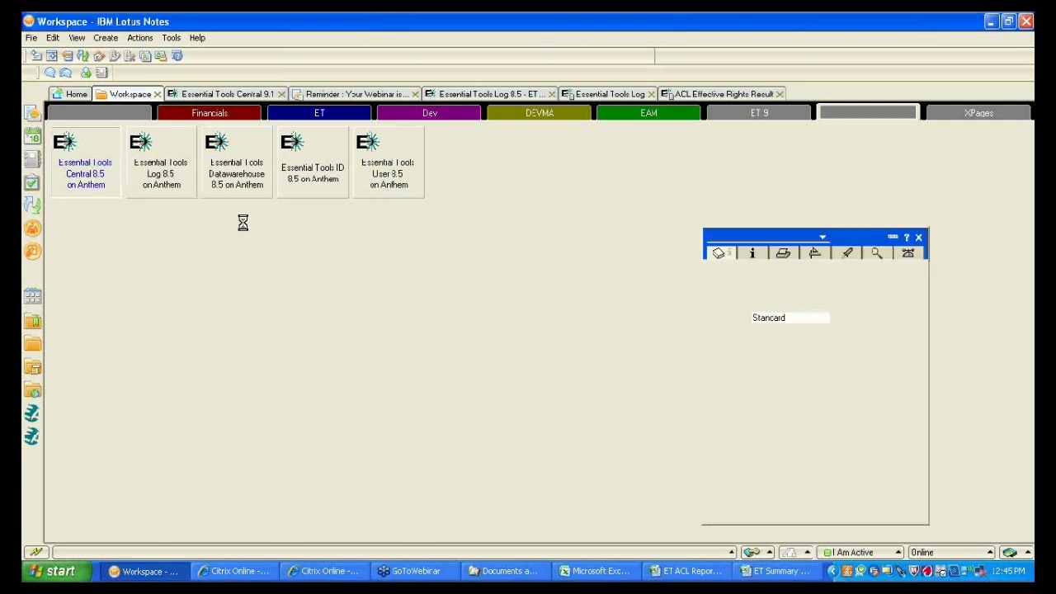
click(779, 237)
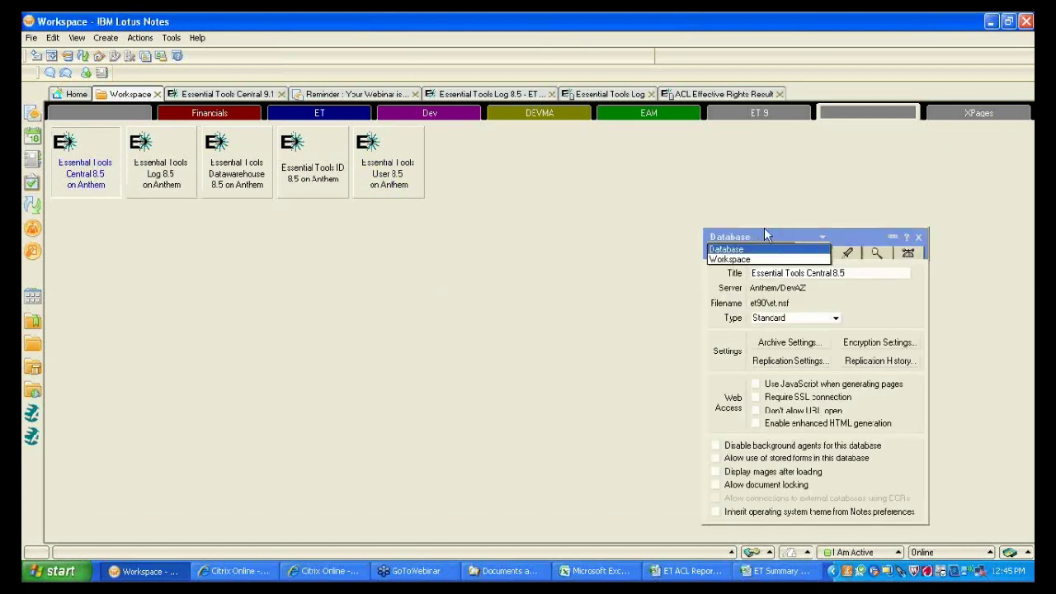
click(829, 235)
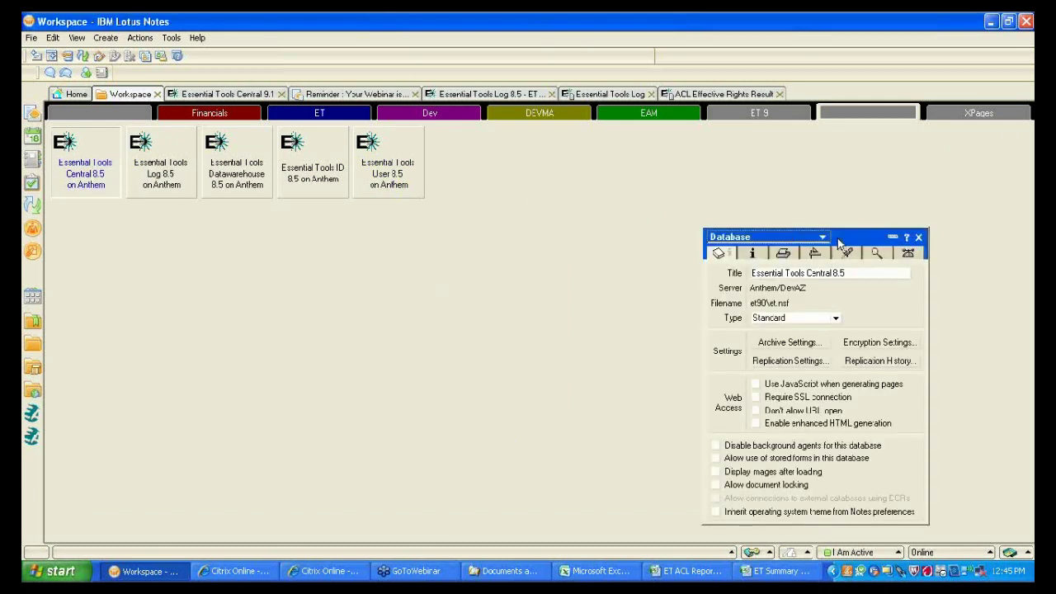
drag(831, 241, 629, 204)
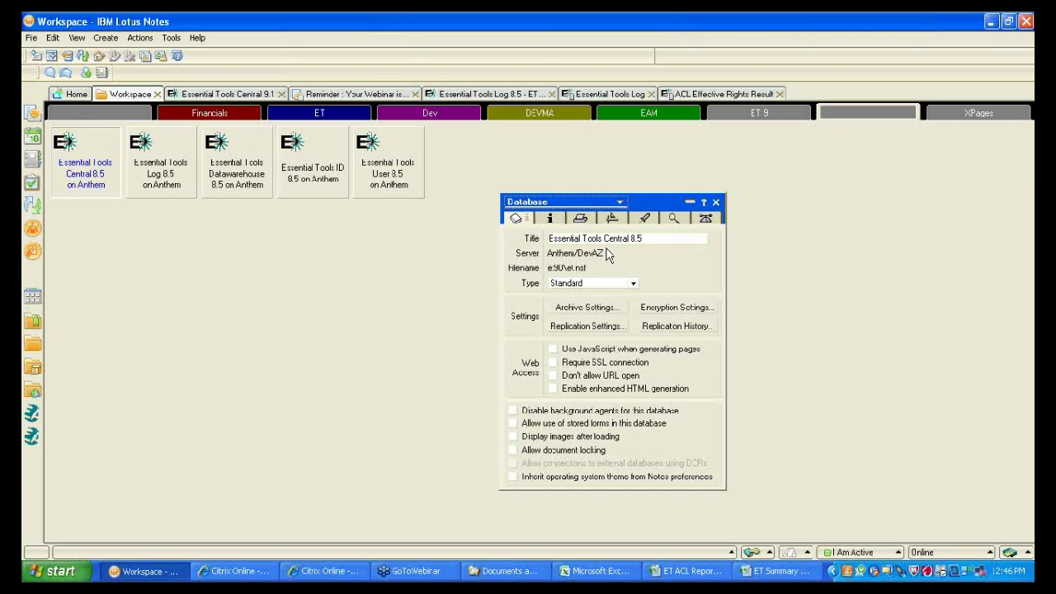
click(716, 202)
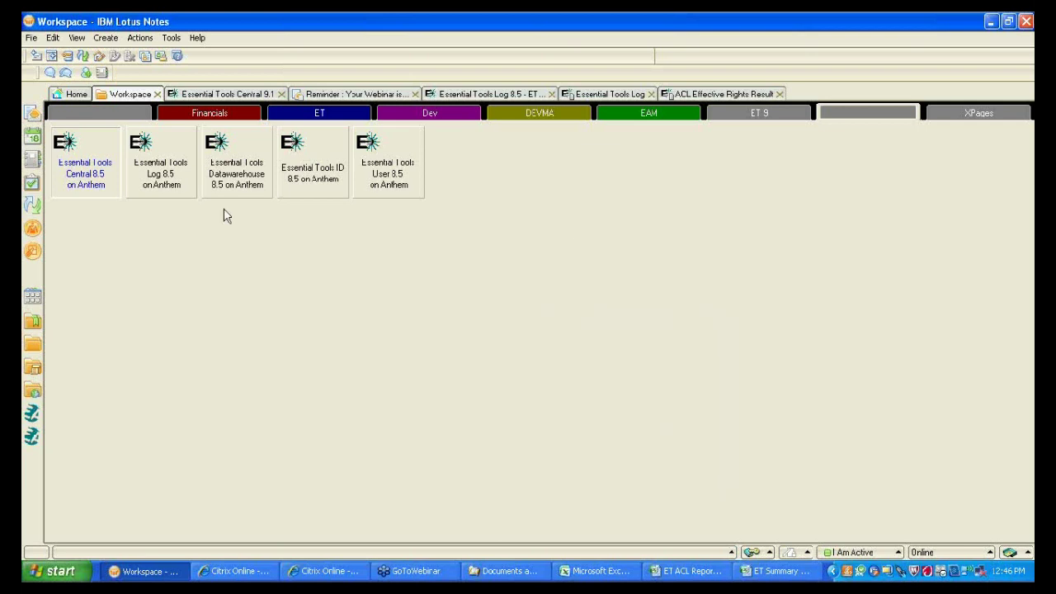
- Open Essential Tools Central 8.5 on Anthem from the workspace and bring up an Administrator Profile form
double_click(86, 169)
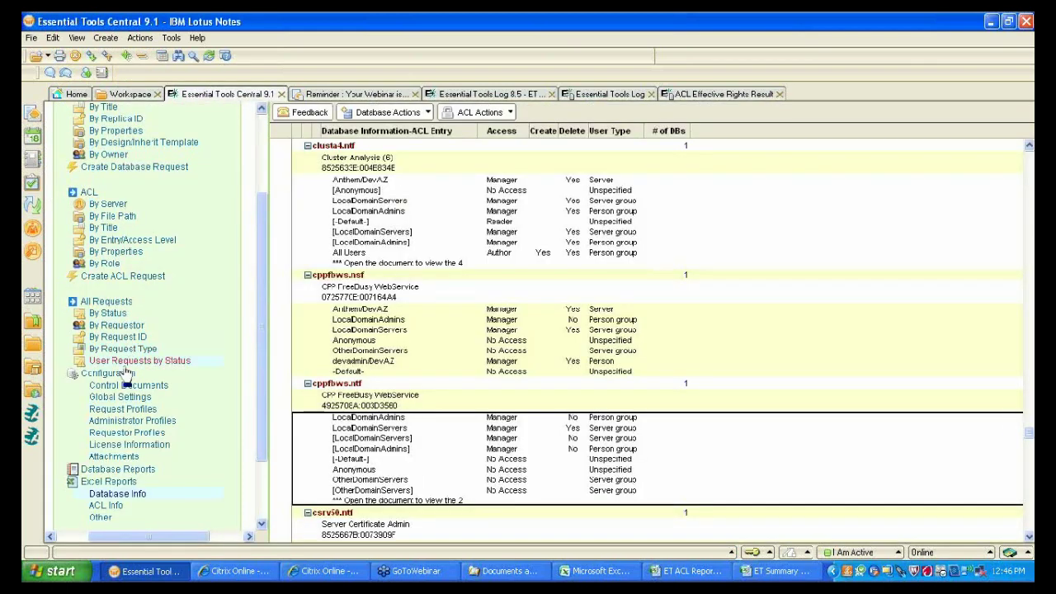
click(145, 422)
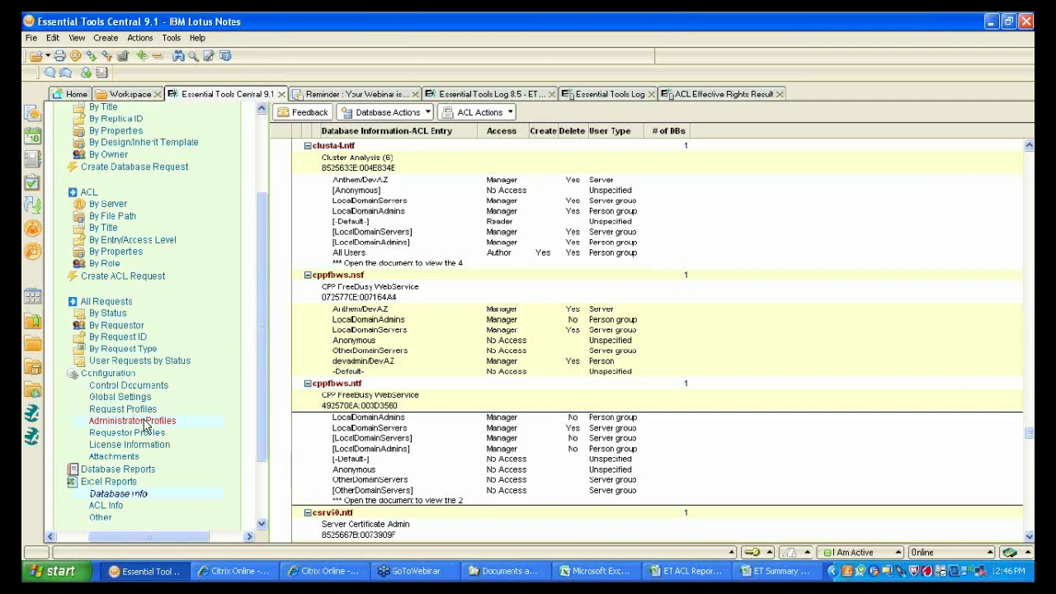
click(145, 423)
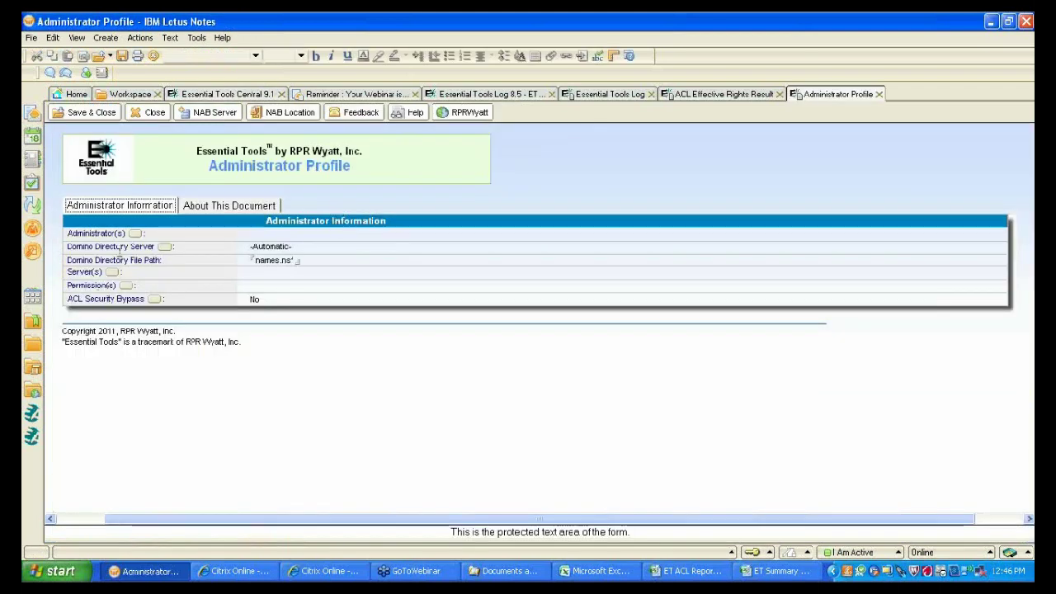
- Examine the profile's choices for selecting administrators, the Domino Directory server and the directory location, cancelling each one
double_click(134, 234)
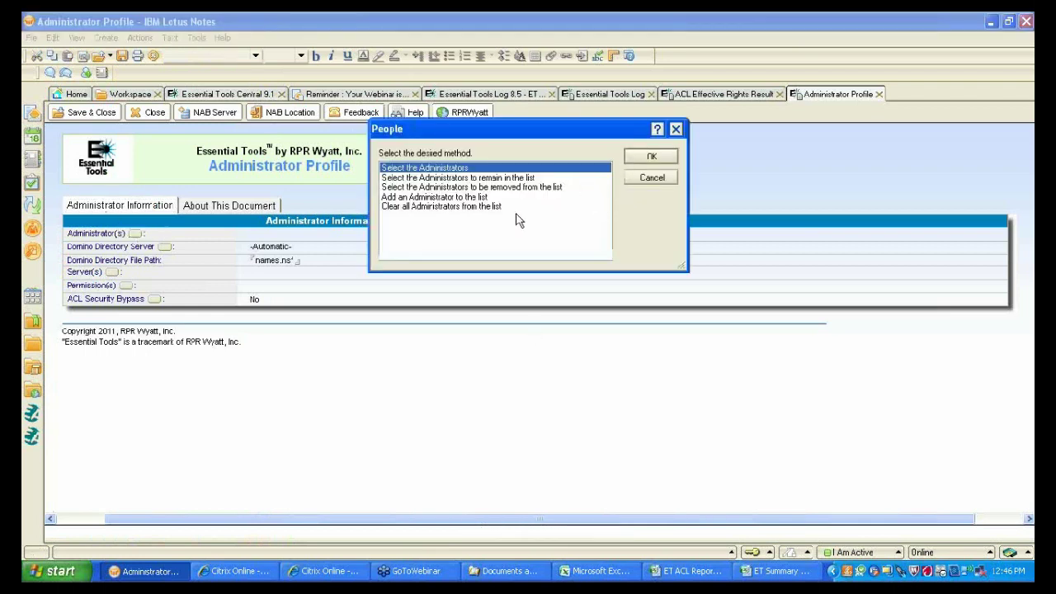
click(652, 179)
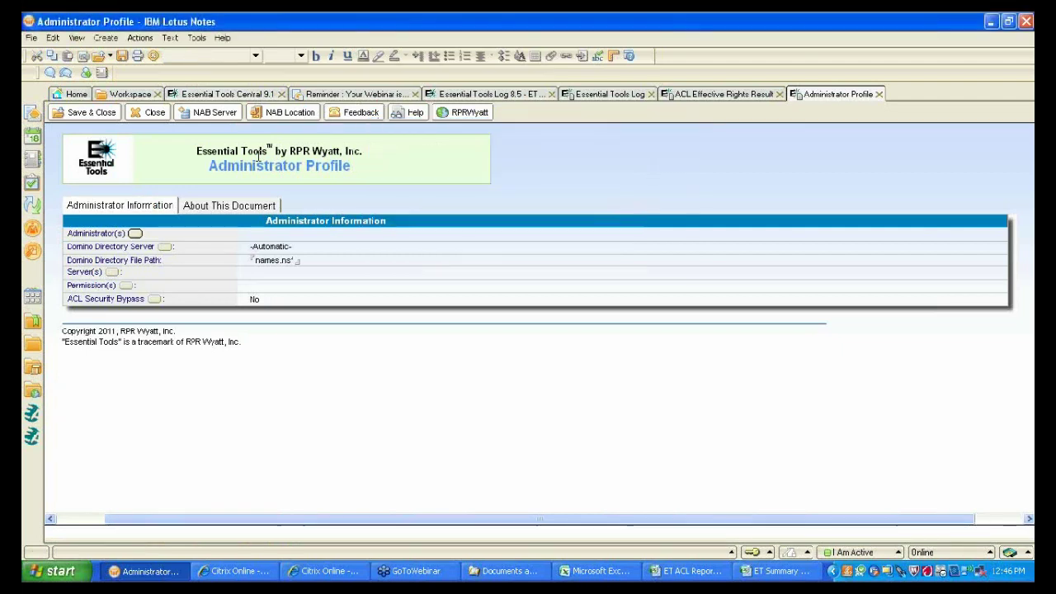
click(198, 118)
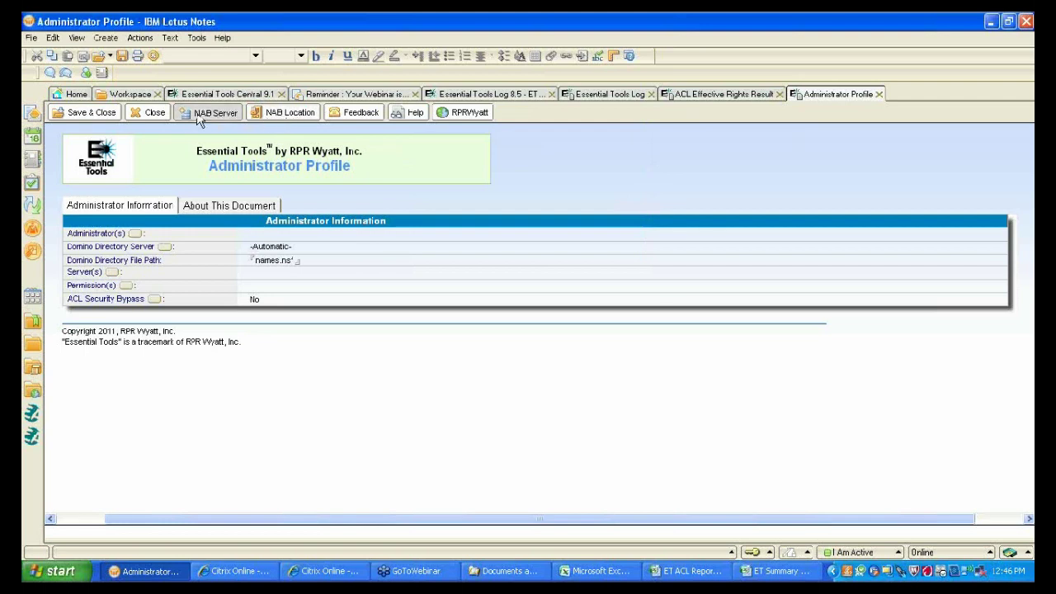
click(198, 120)
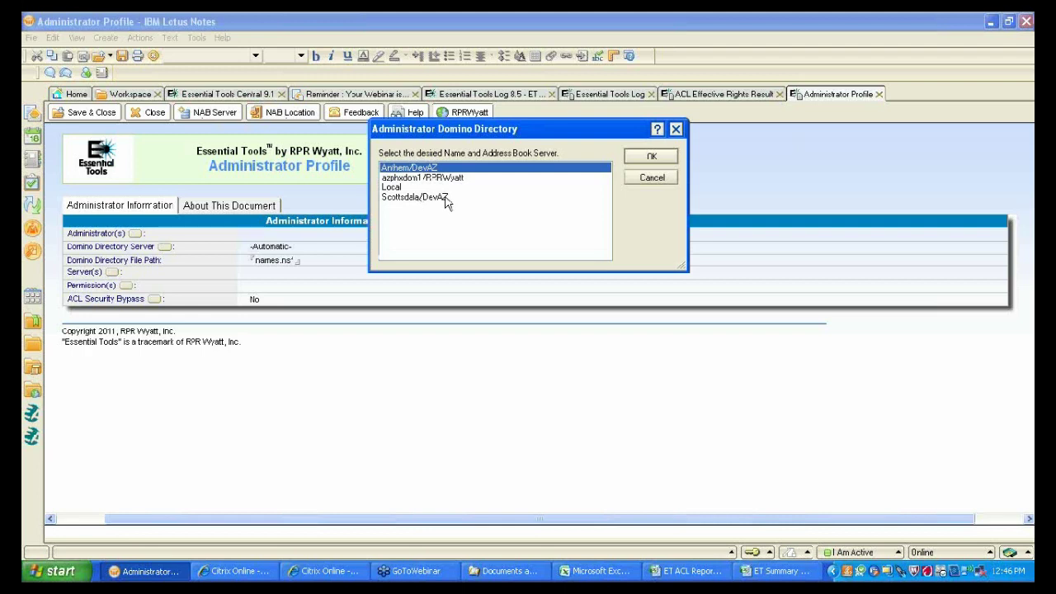
click(652, 177)
click(287, 112)
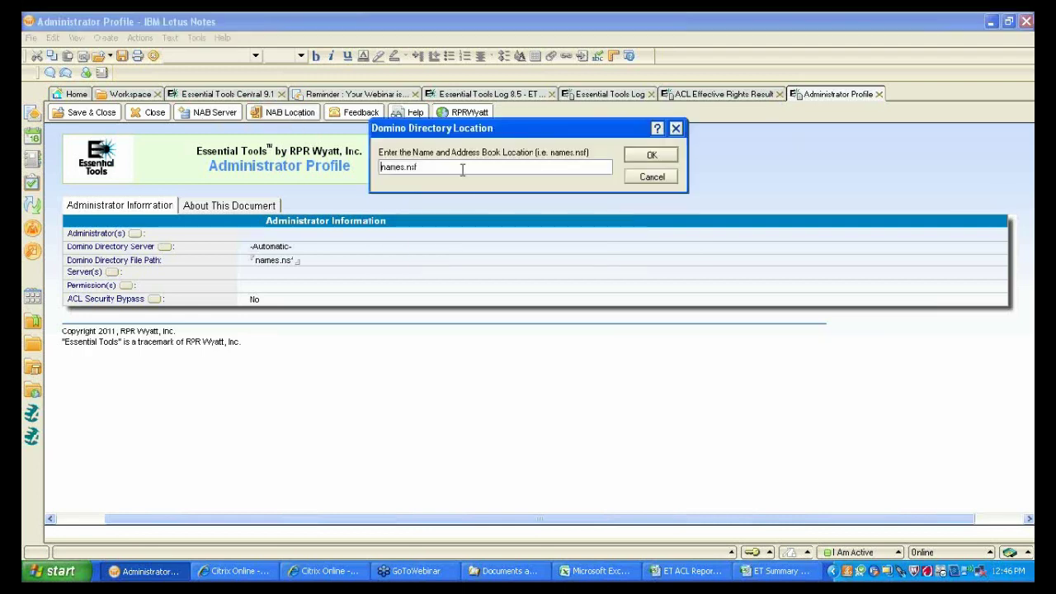
click(652, 177)
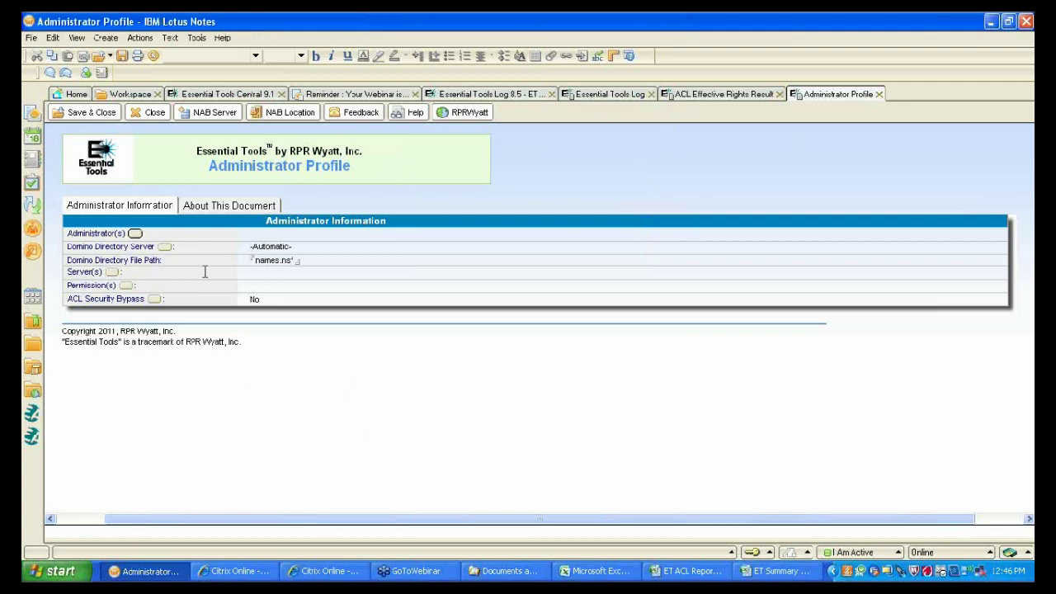
- Assign the server Scottsdale/DevAZ to the administrator profile
click(112, 273)
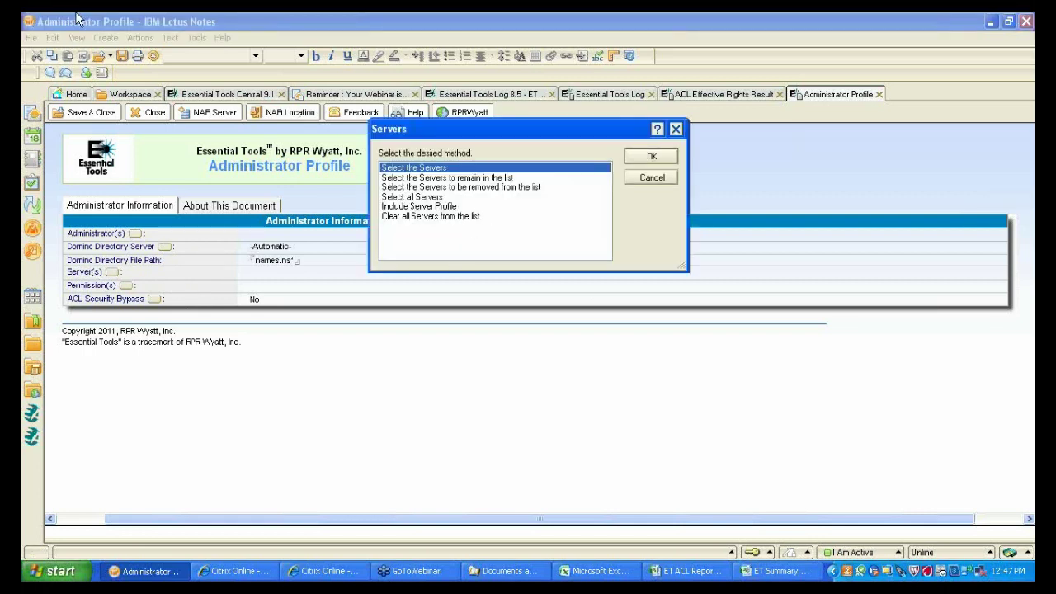
click(651, 158)
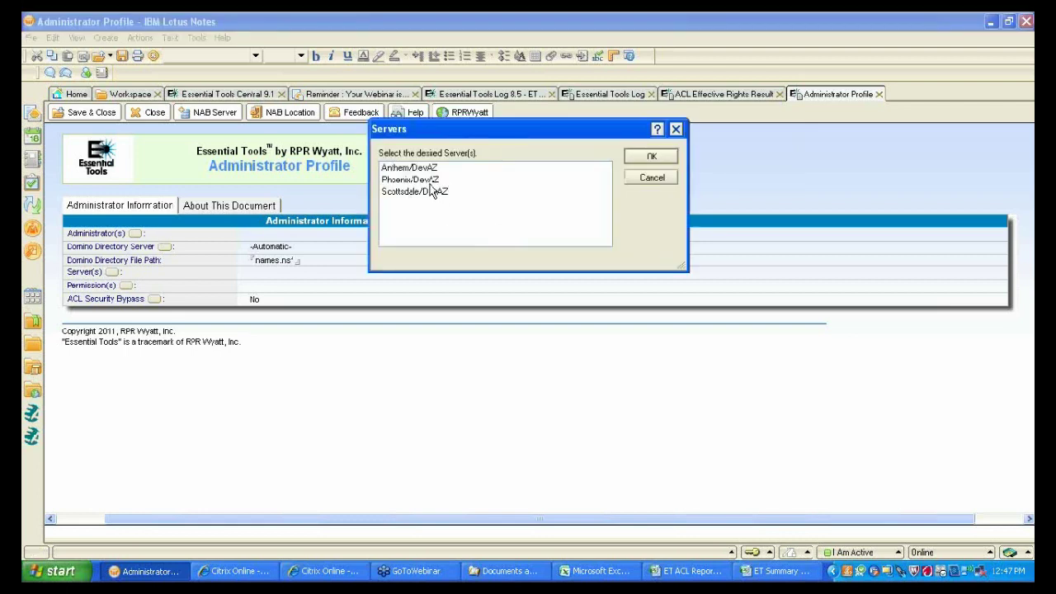
click(646, 183)
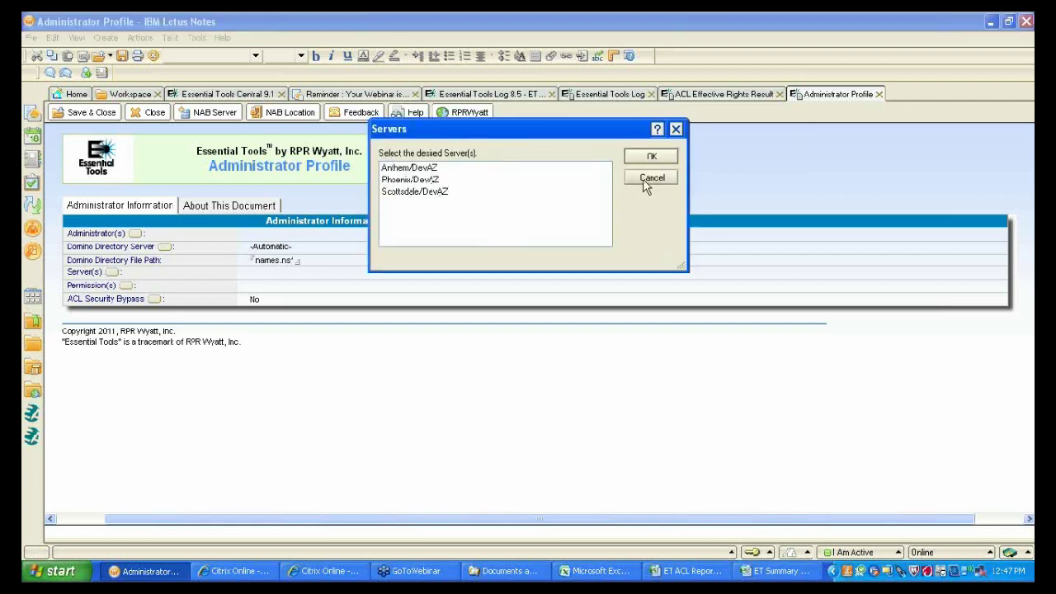
click(425, 192)
click(651, 157)
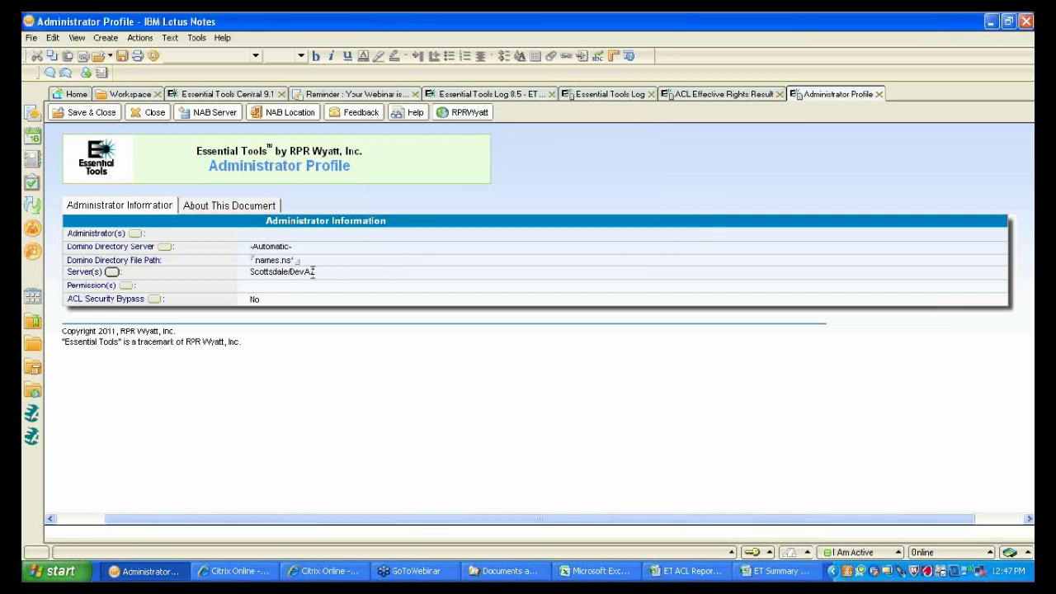
- Grant the profile the permissions ACL Activity Monitor, Group Members, License and Requestor Profile
click(124, 286)
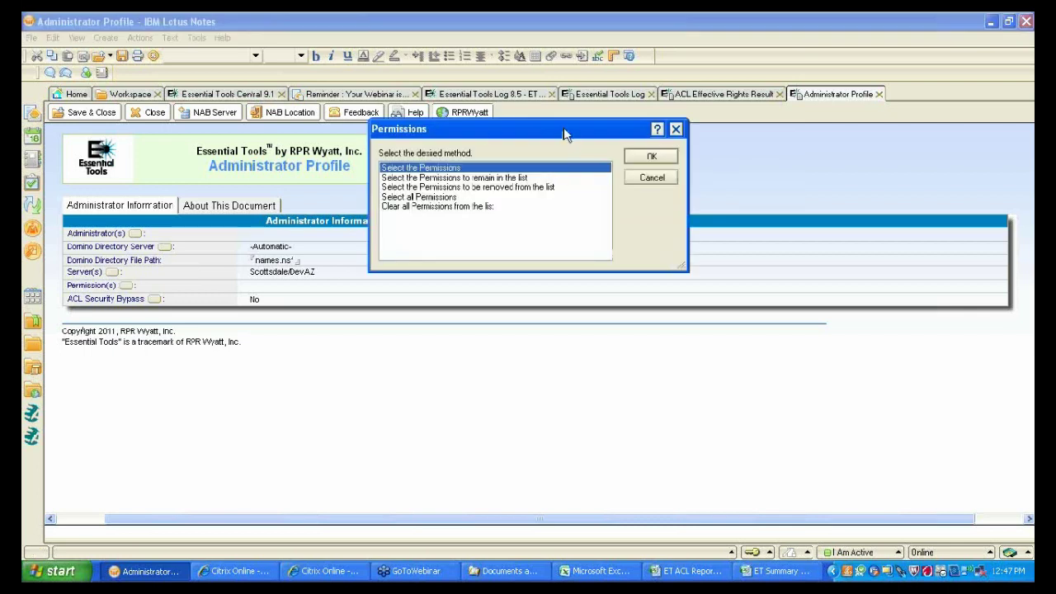
drag(566, 134, 452, 160)
click(534, 182)
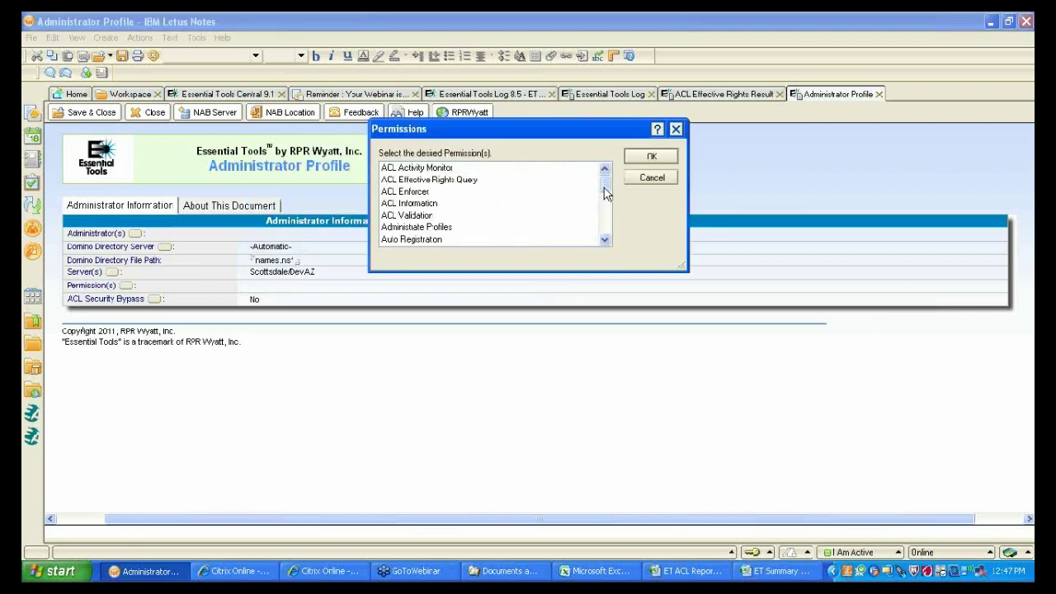
mouse_move(605, 192)
mouse_down()
mouse_move(608, 239)
mouse_move(608, 182)
mouse_up()
click(452, 170)
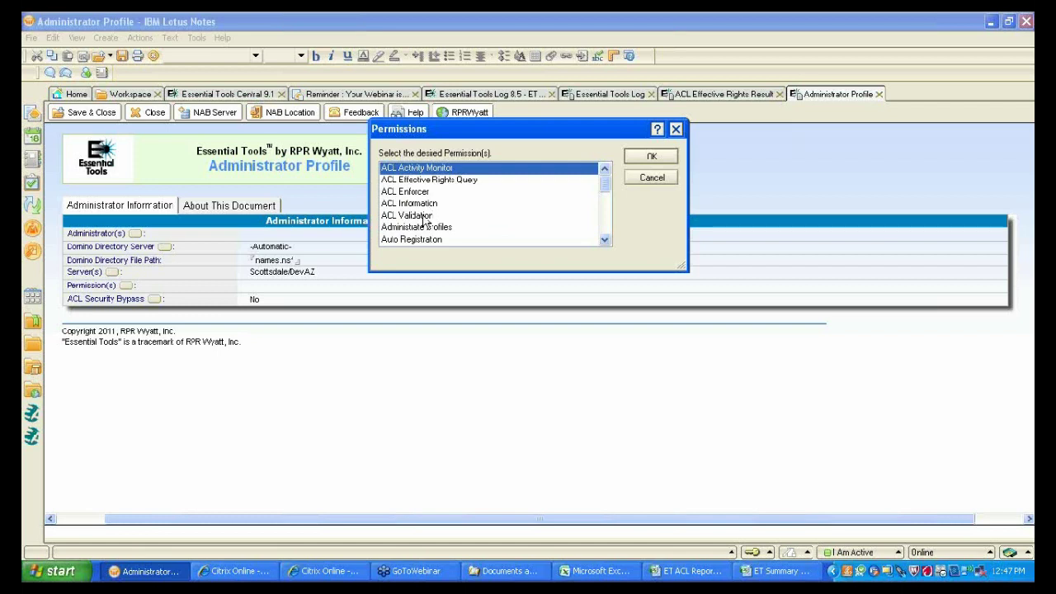
drag(607, 191, 605, 199)
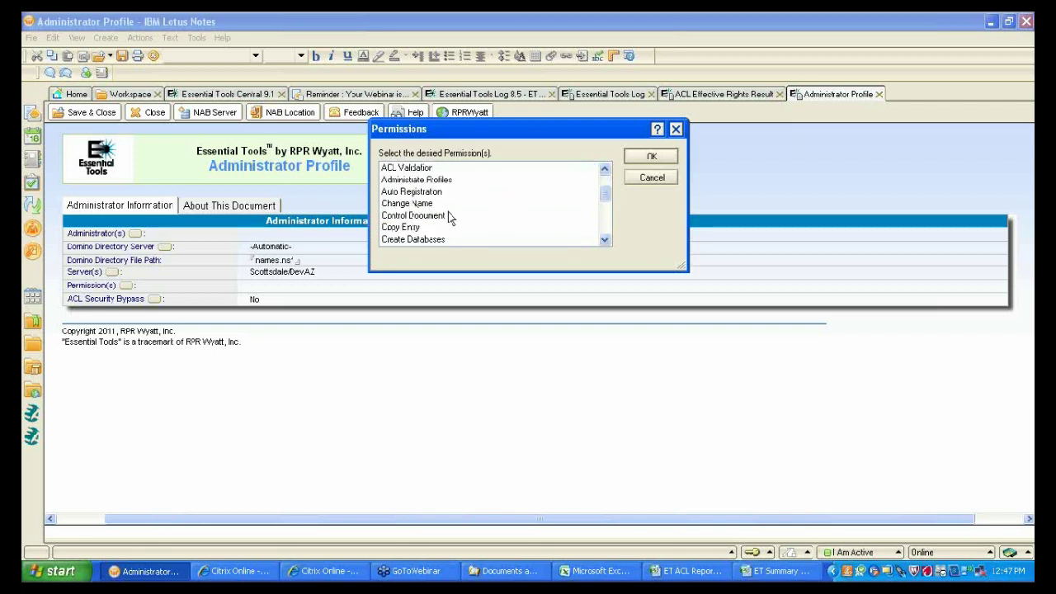
click(605, 240)
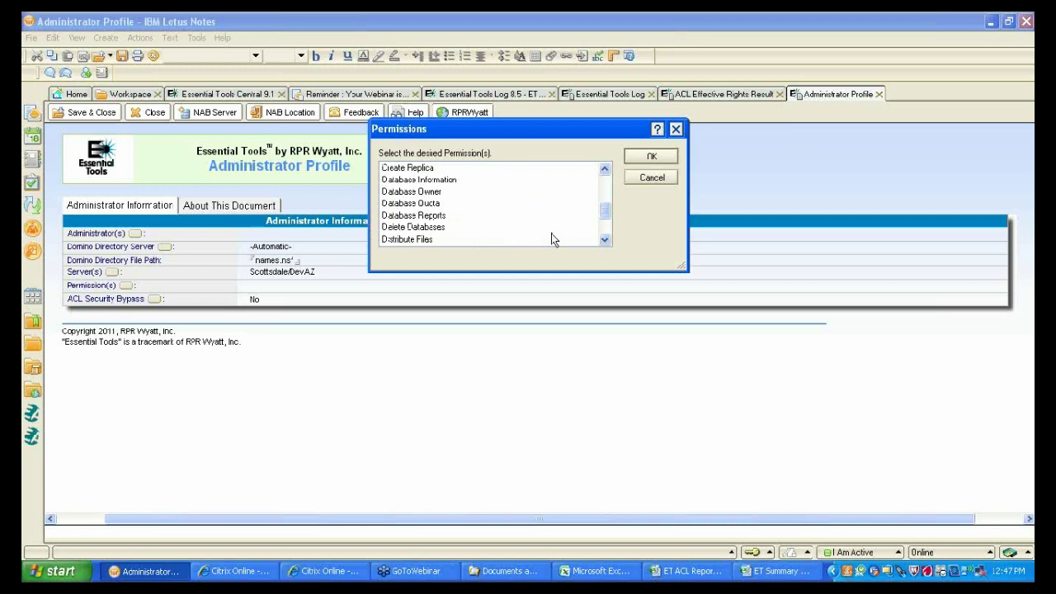
click(604, 227)
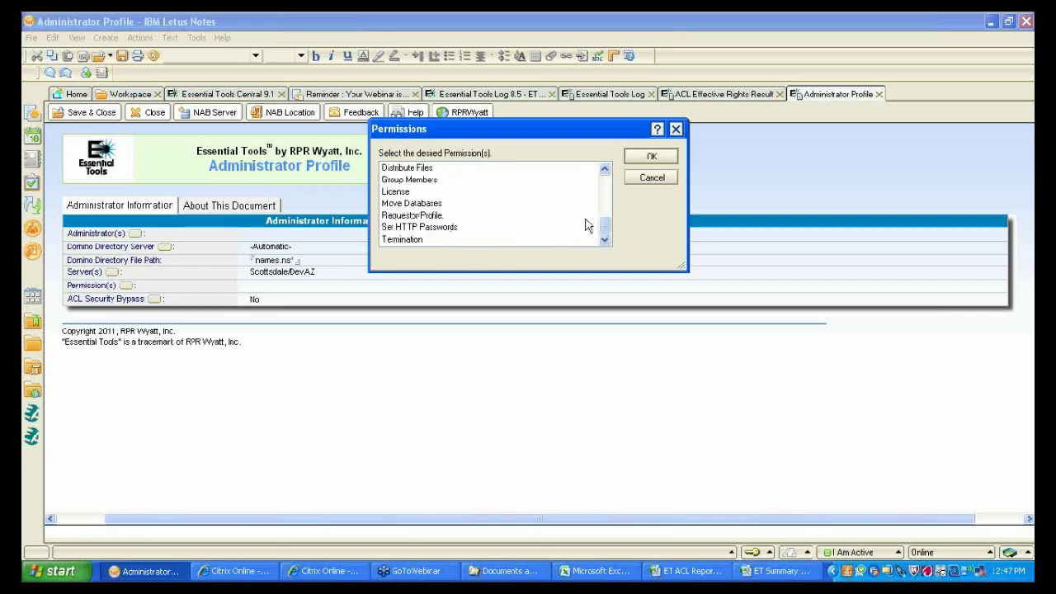
click(435, 216)
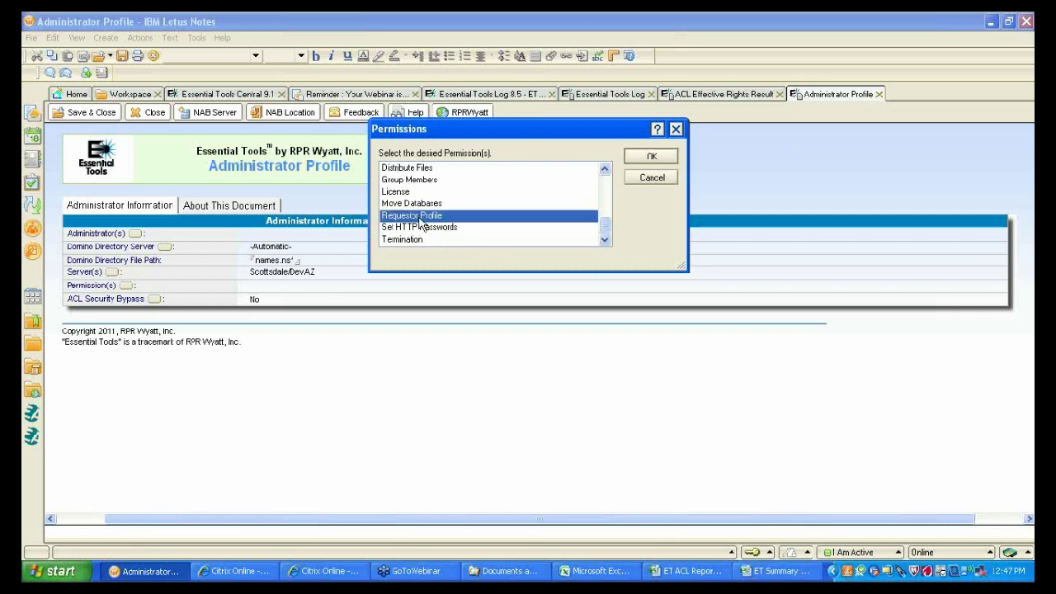
click(410, 180)
click(408, 193)
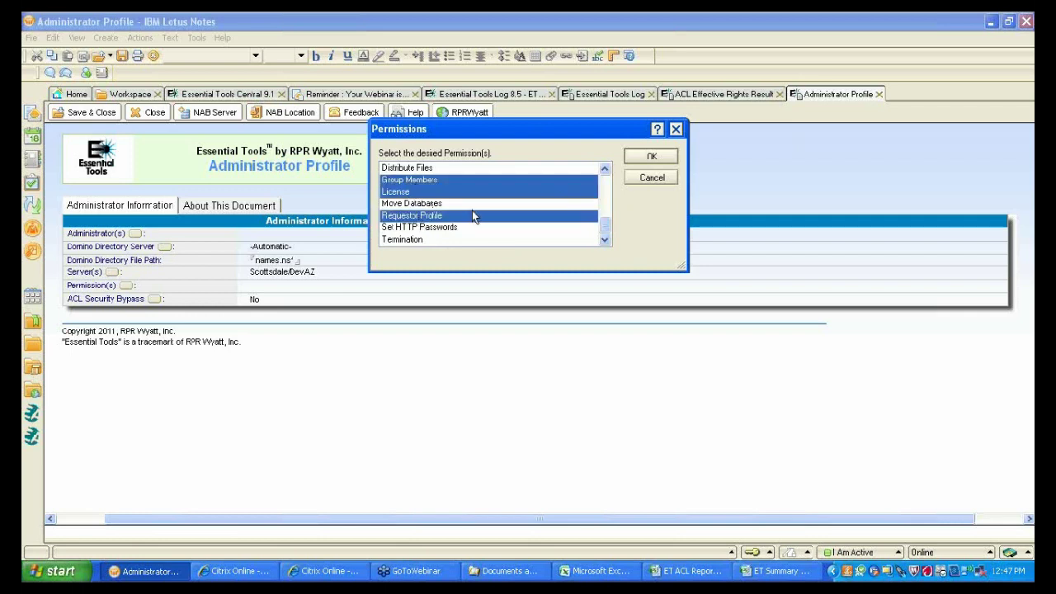
click(640, 156)
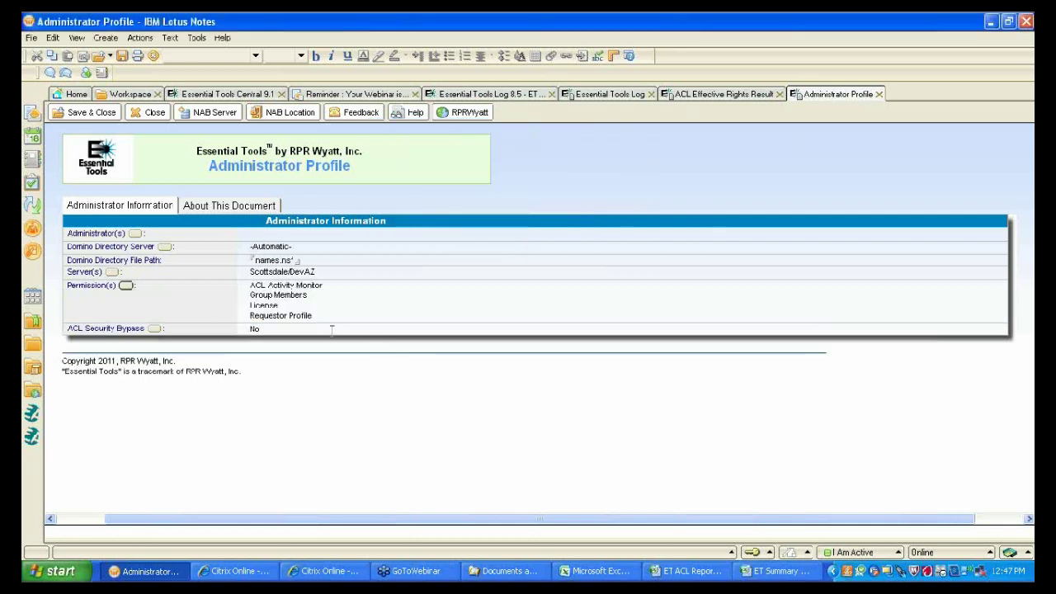
- Set the default value of the profile's ACL Security Bypass to No
click(155, 329)
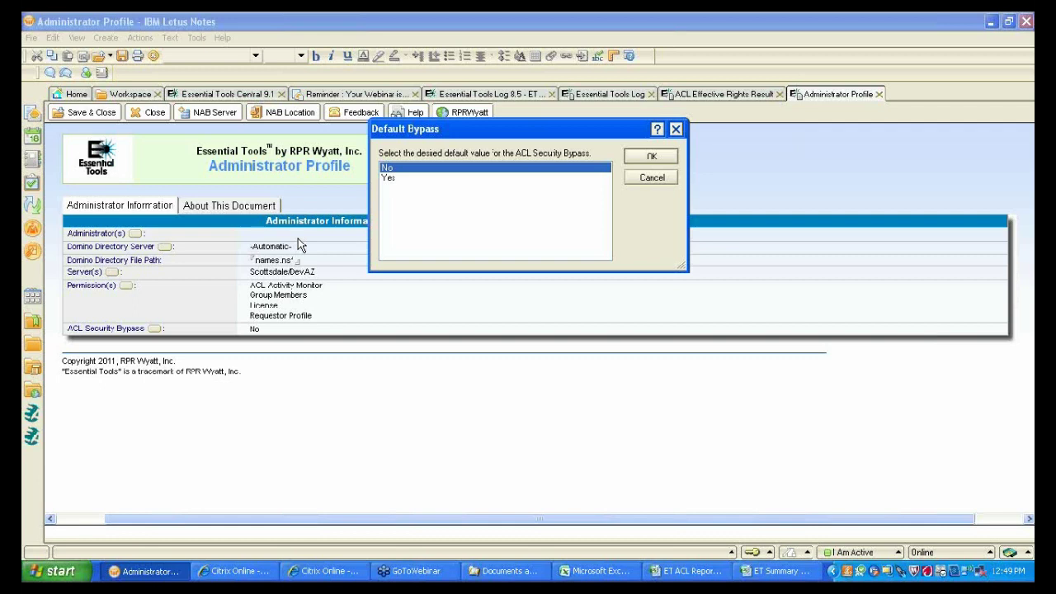
key(Return)
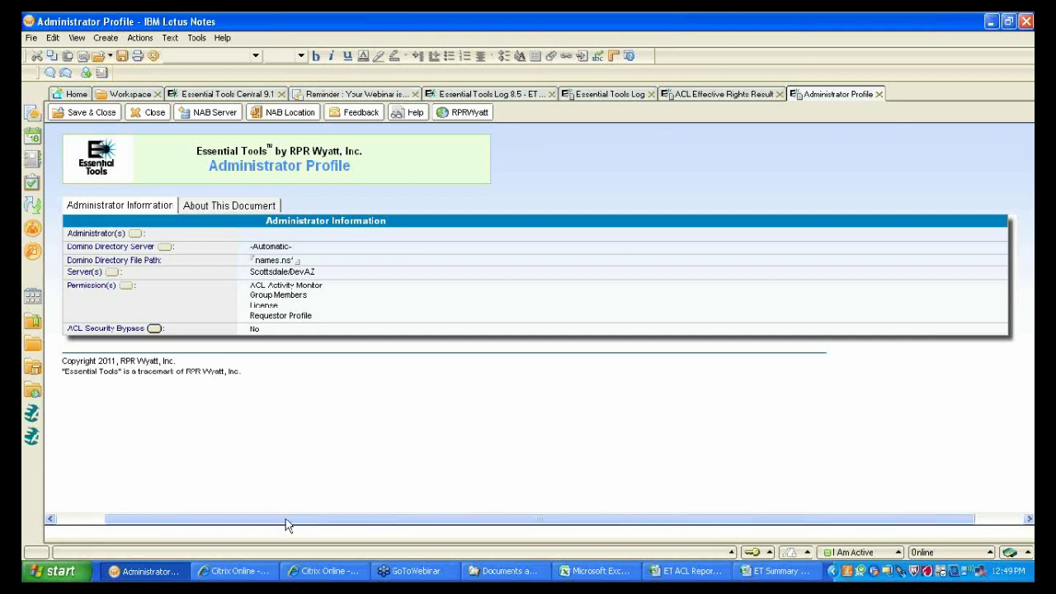
drag(286, 523, 334, 525)
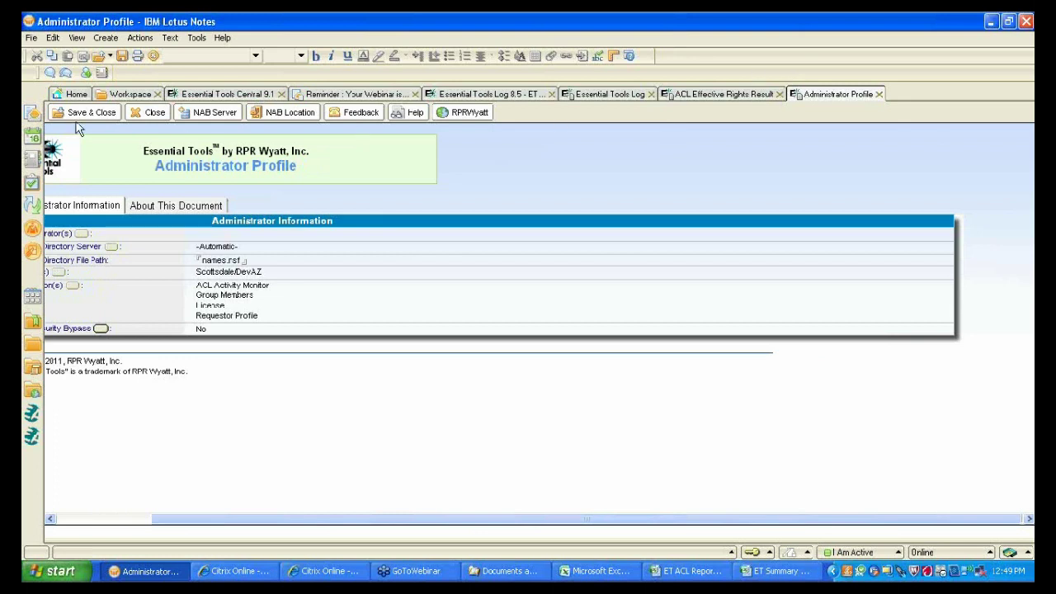
- Open Essential Tools User 8.5 on Anthem from the workspace and examine which database and user requests can be created
click(128, 94)
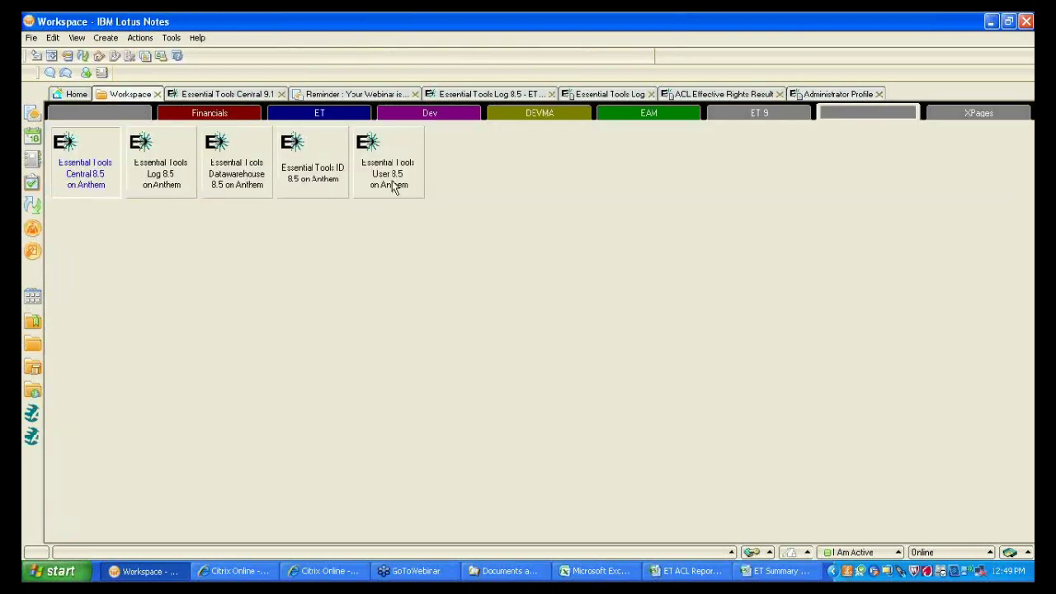
double_click(391, 184)
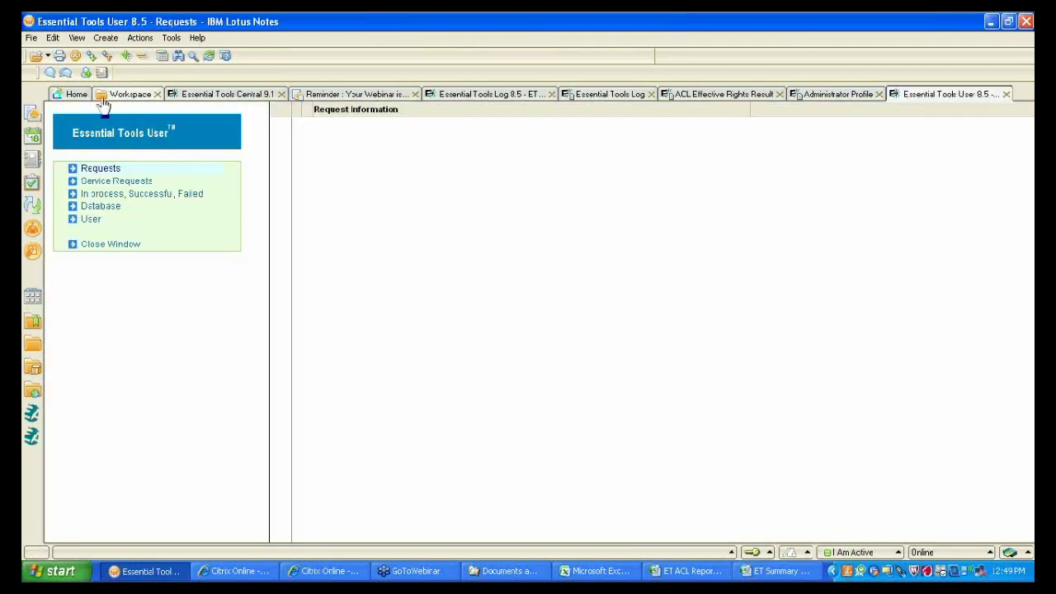
click(106, 38)
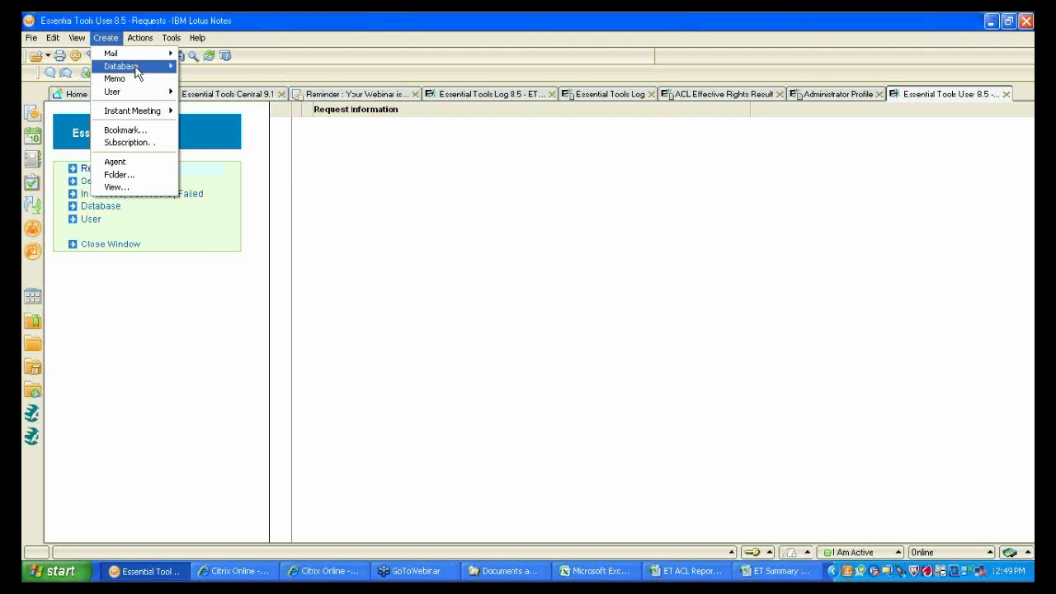
mouse_move(137, 73)
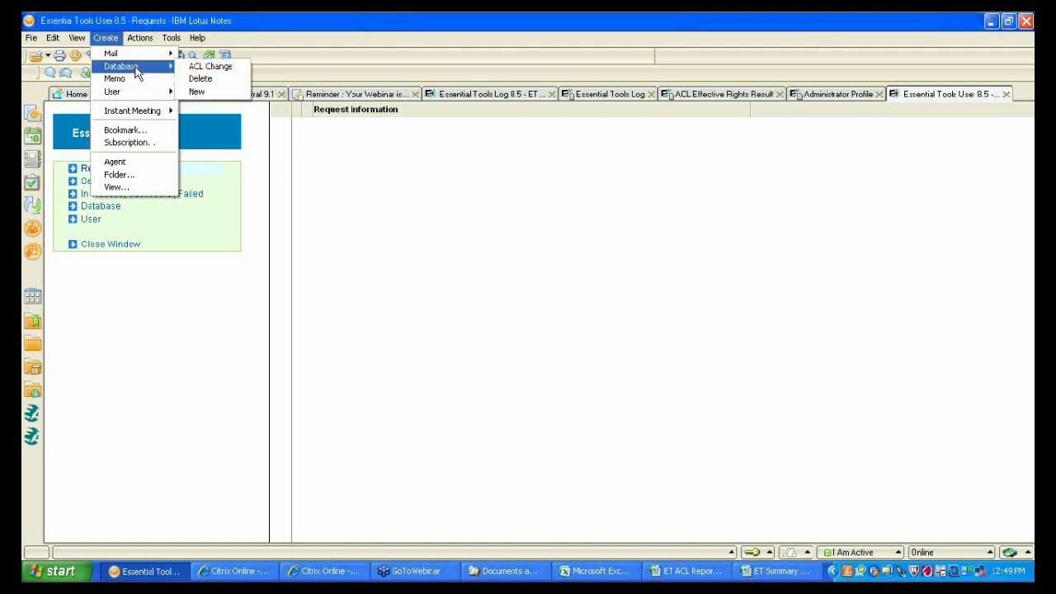
mouse_move(145, 94)
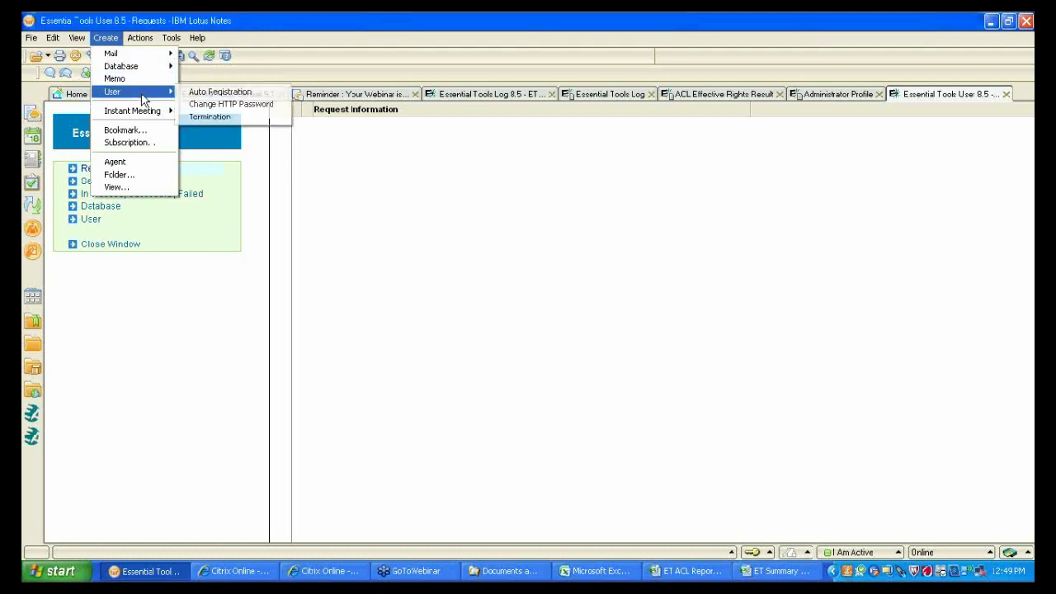
click(388, 212)
- Return to Essential Tools Central 9.1, review the existing administrator profile that covers all servers and permissions, and close it
click(250, 95)
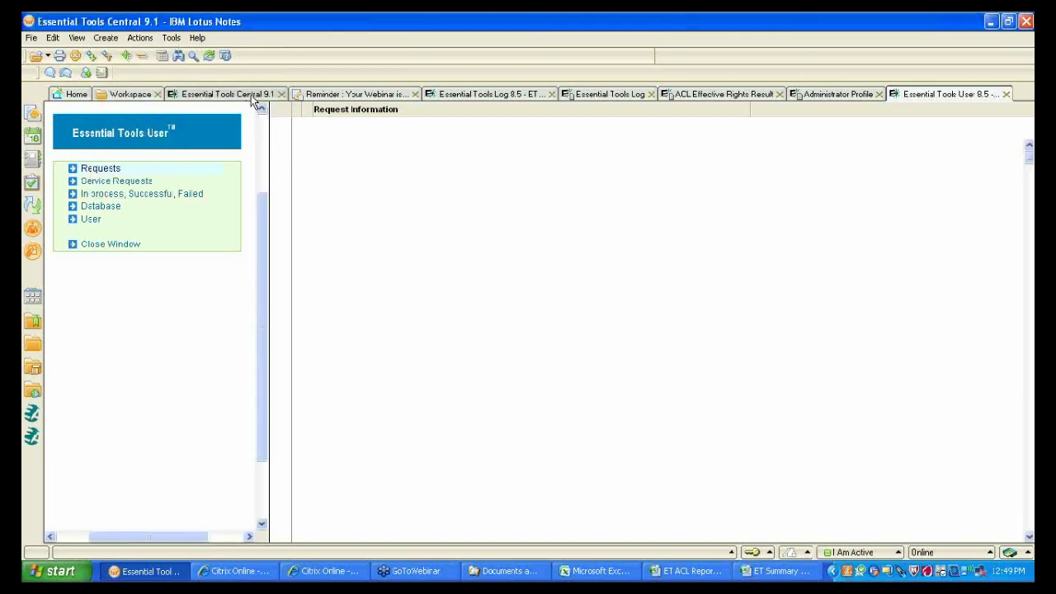
drag(264, 245, 265, 203)
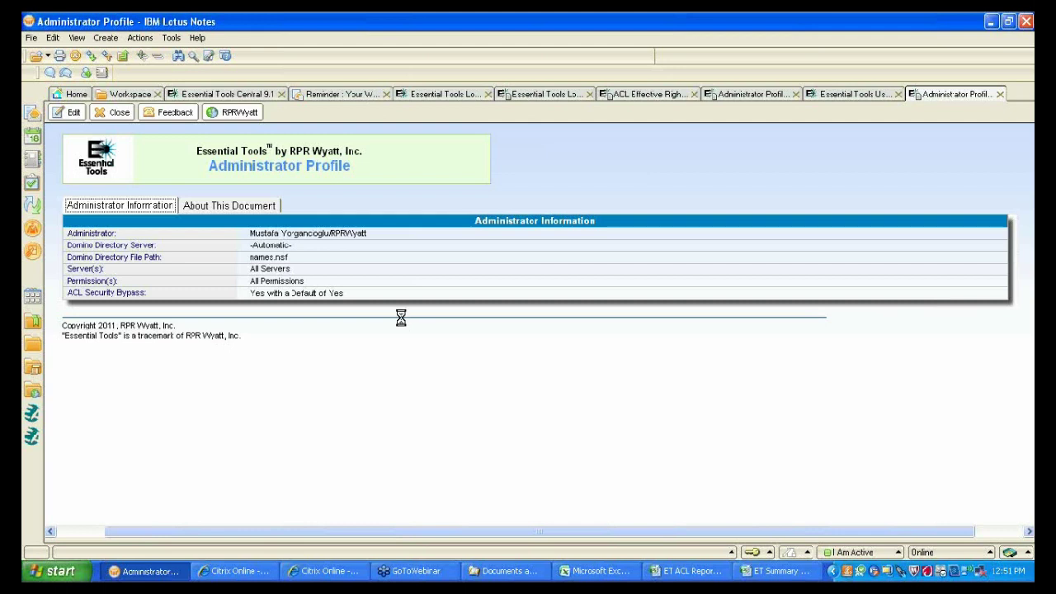
key(Escape)
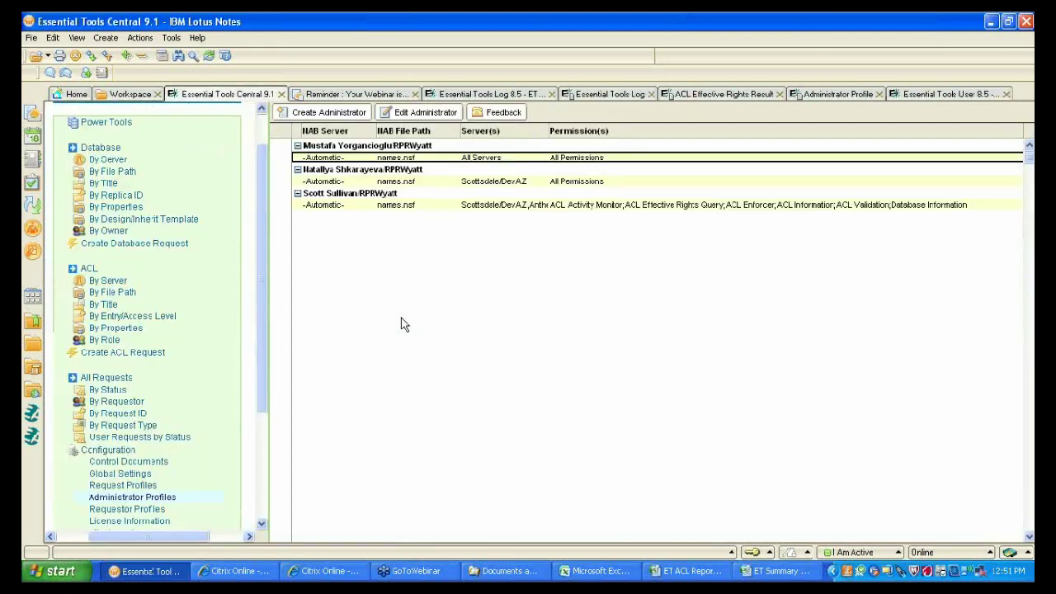
- Show the ACLs by properties with only the Administration Server category expanded, and select its OCRMAIL2BK/OCR/FREEDOM entry
click(123, 317)
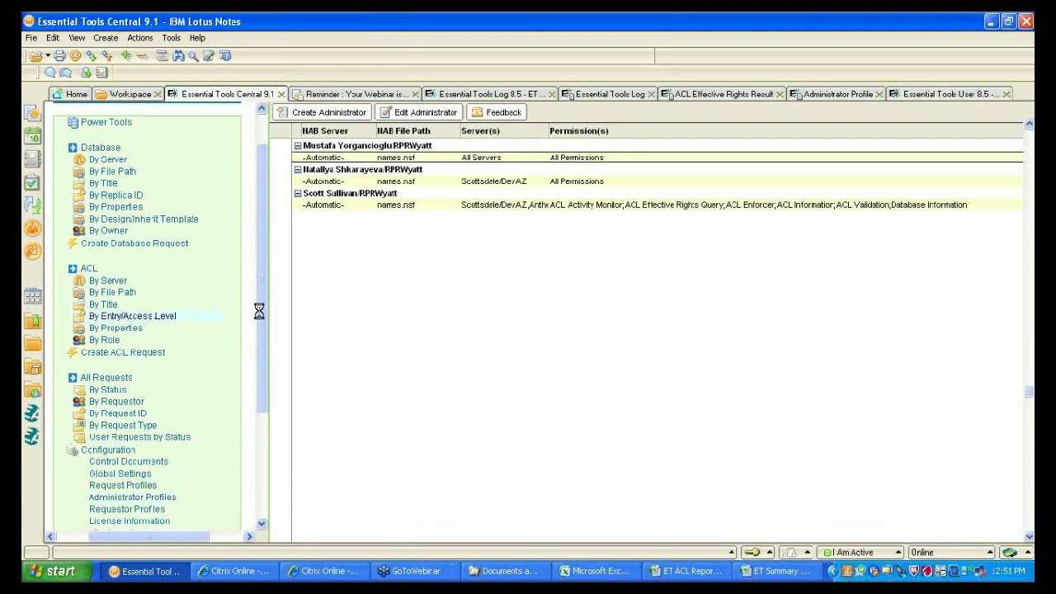
click(212, 331)
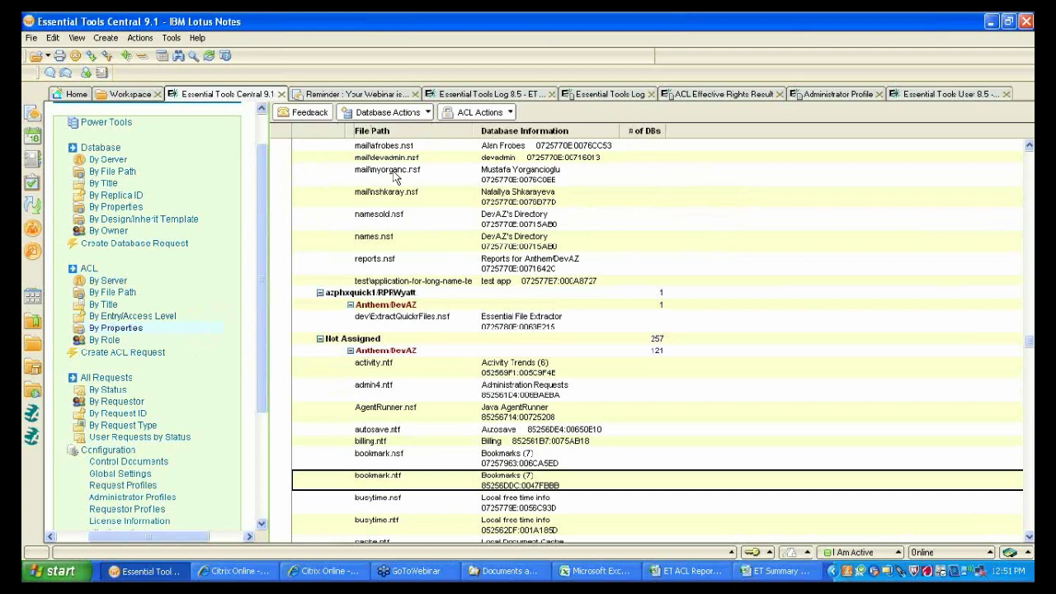
click(392, 216)
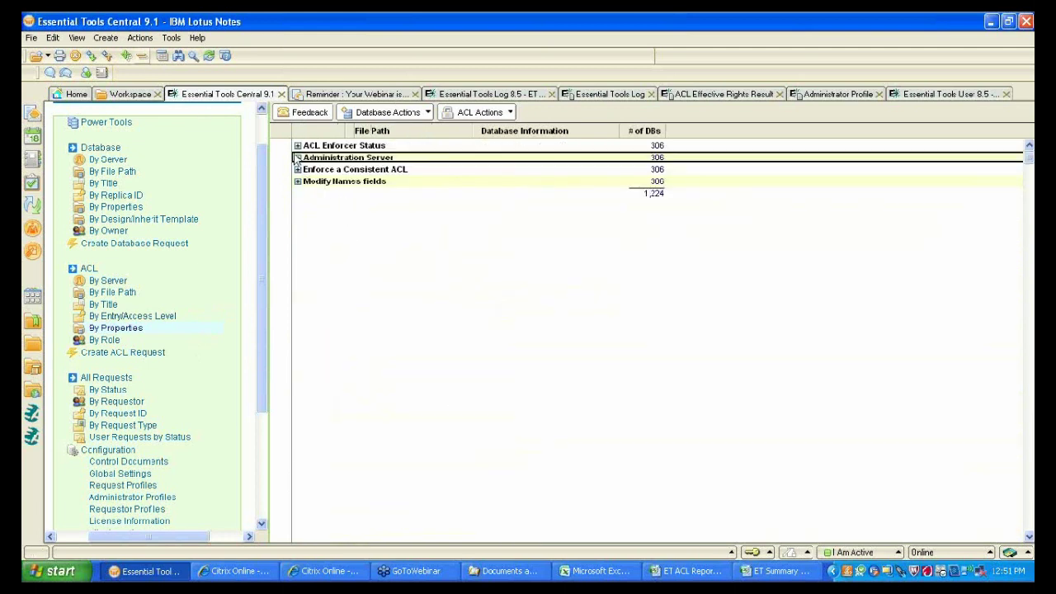
click(297, 157)
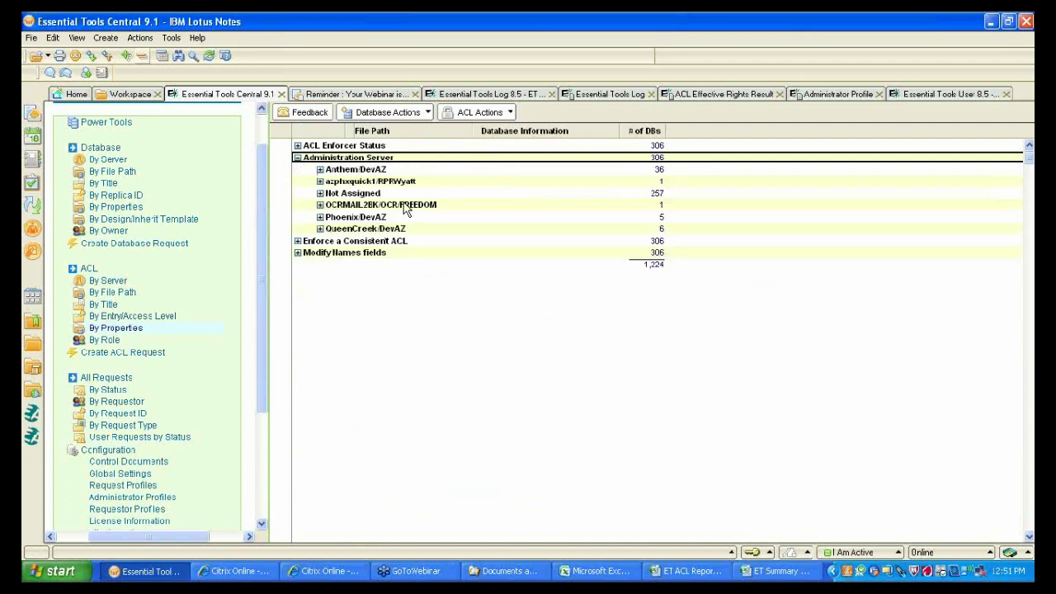
click(406, 207)
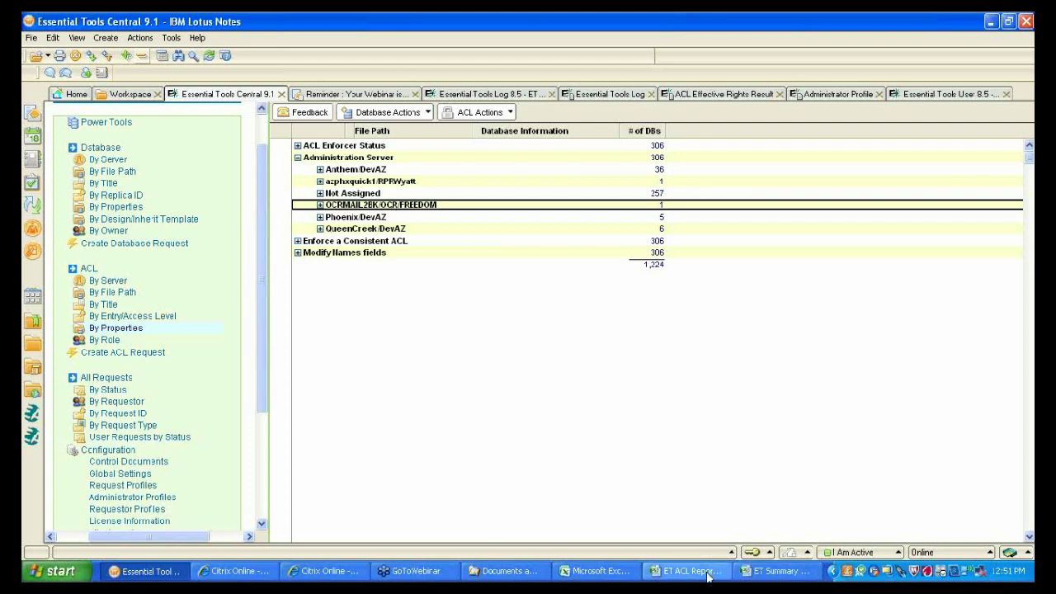
- Switch to the ET Summary Report workbook in Excel and examine the chart on its ACL - Administration Server sheet
click(779, 571)
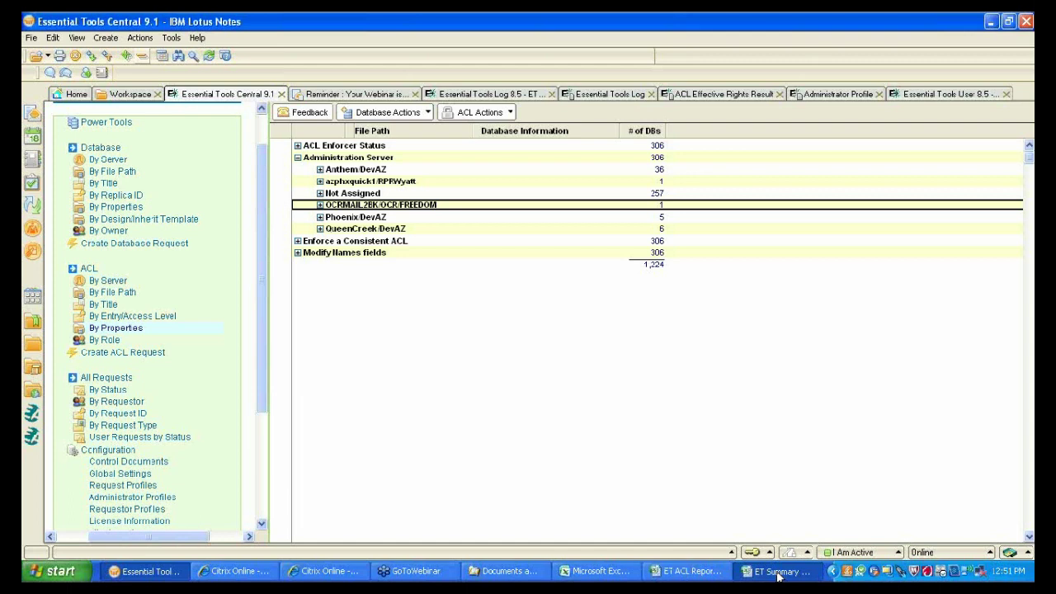
click(778, 571)
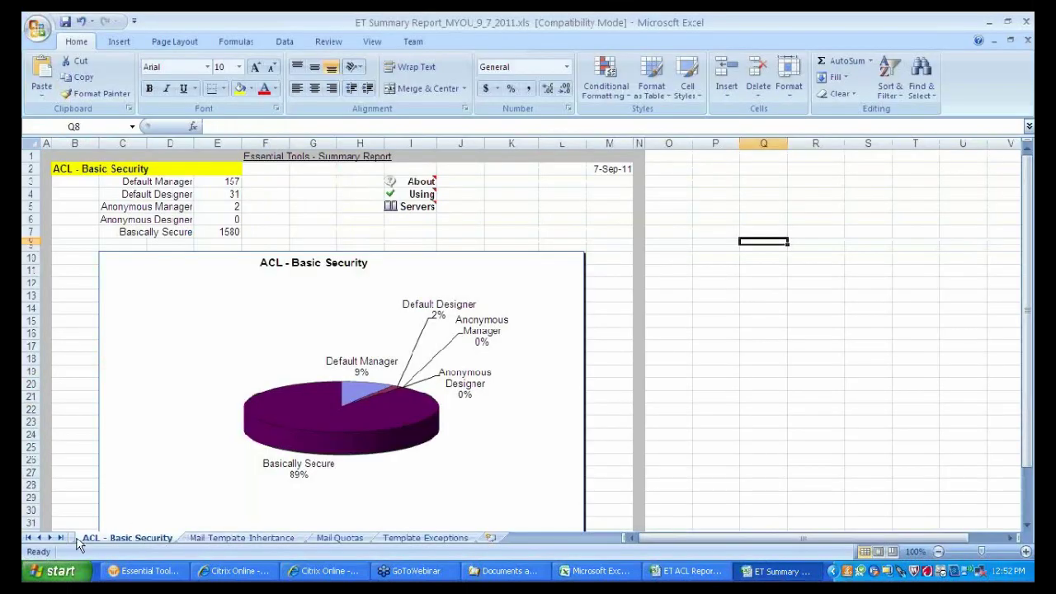
click(29, 537)
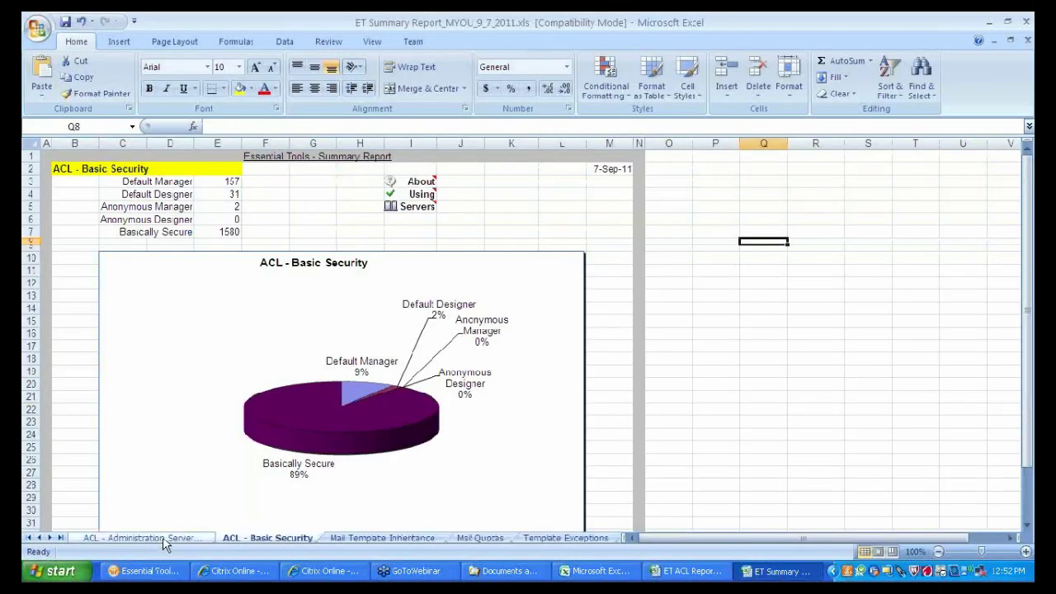
click(142, 537)
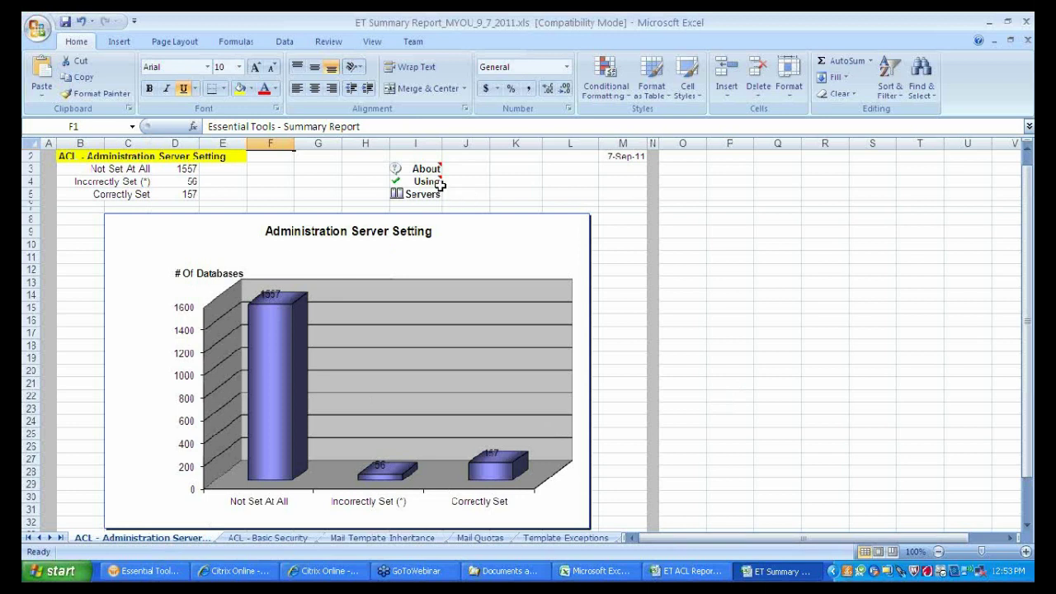
mouse_move(434, 182)
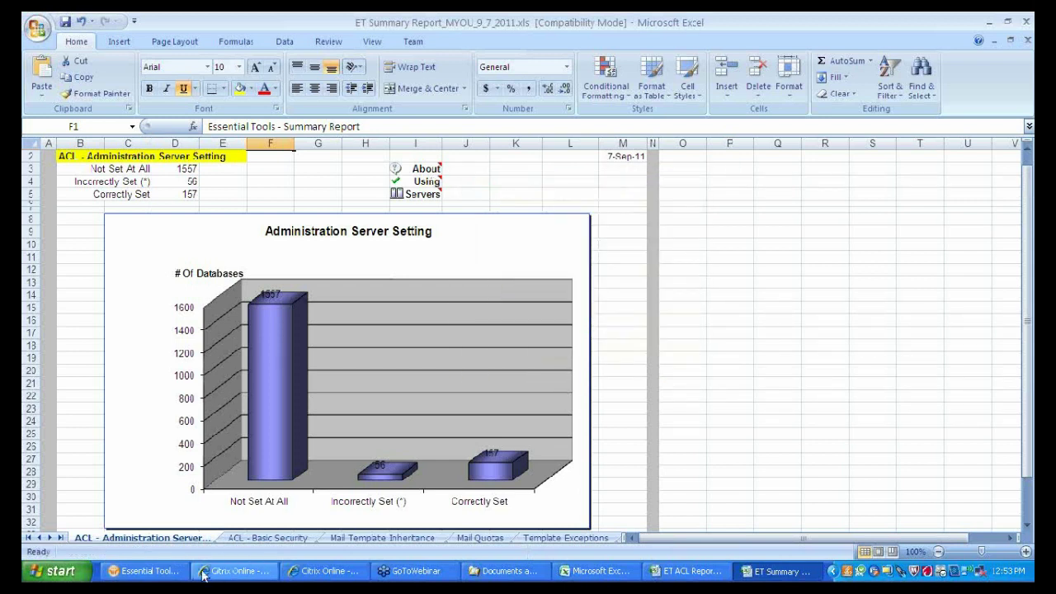
- Return to Essential Tools Central and select the databases activity.ntf through catalog.ntf under Not Assigned on Scottsdale/DevAZ
click(174, 575)
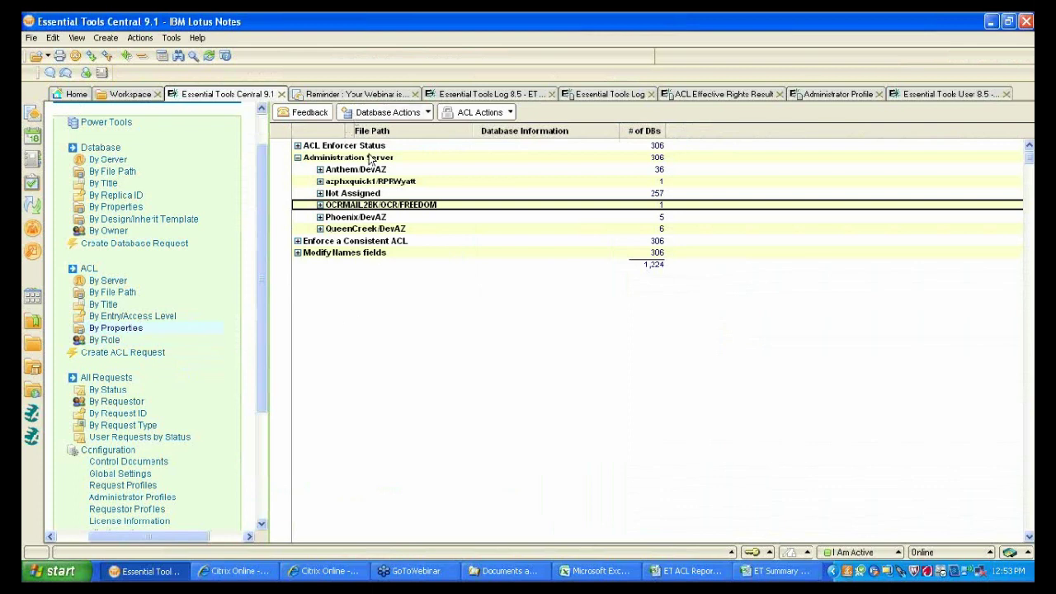
click(353, 196)
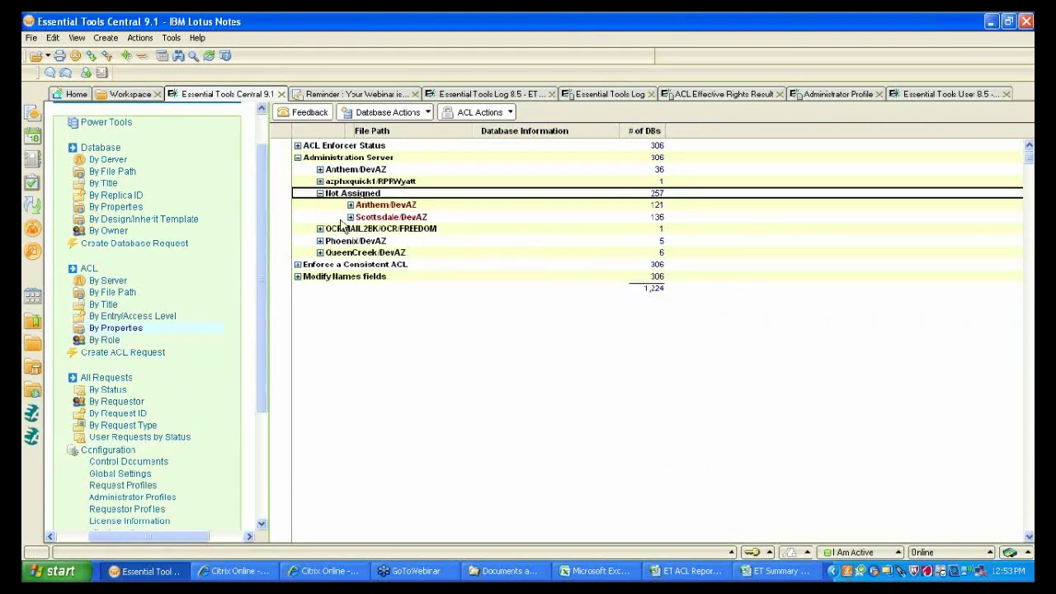
click(350, 217)
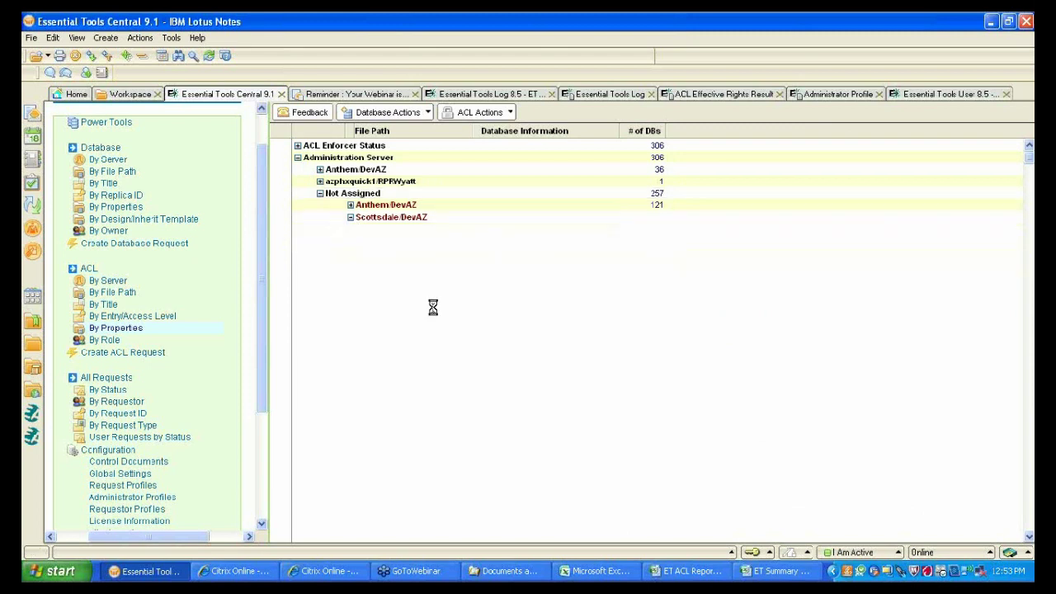
drag(286, 231, 310, 334)
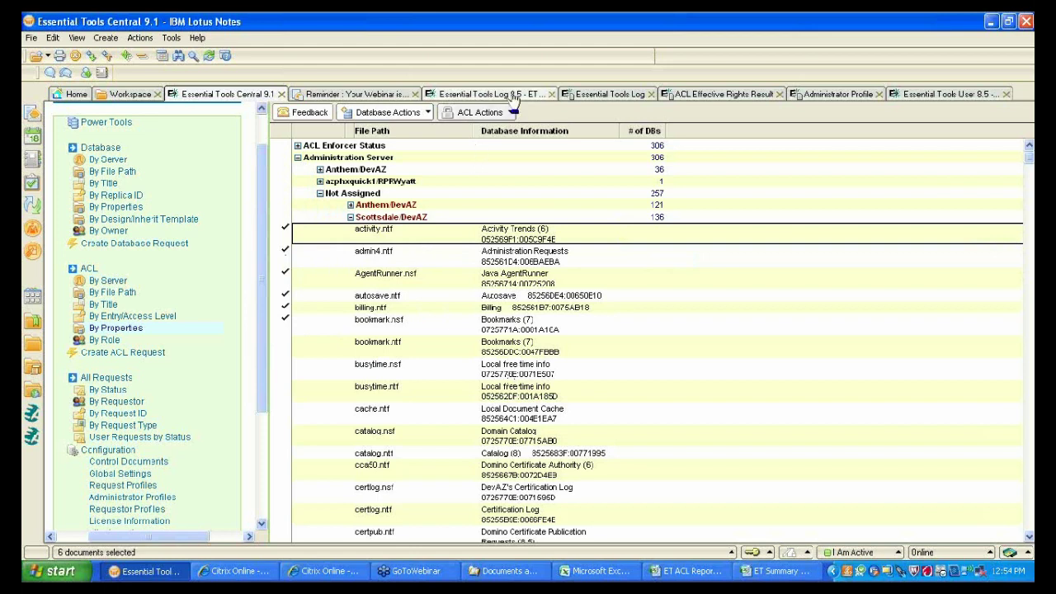
drag(286, 342, 352, 461)
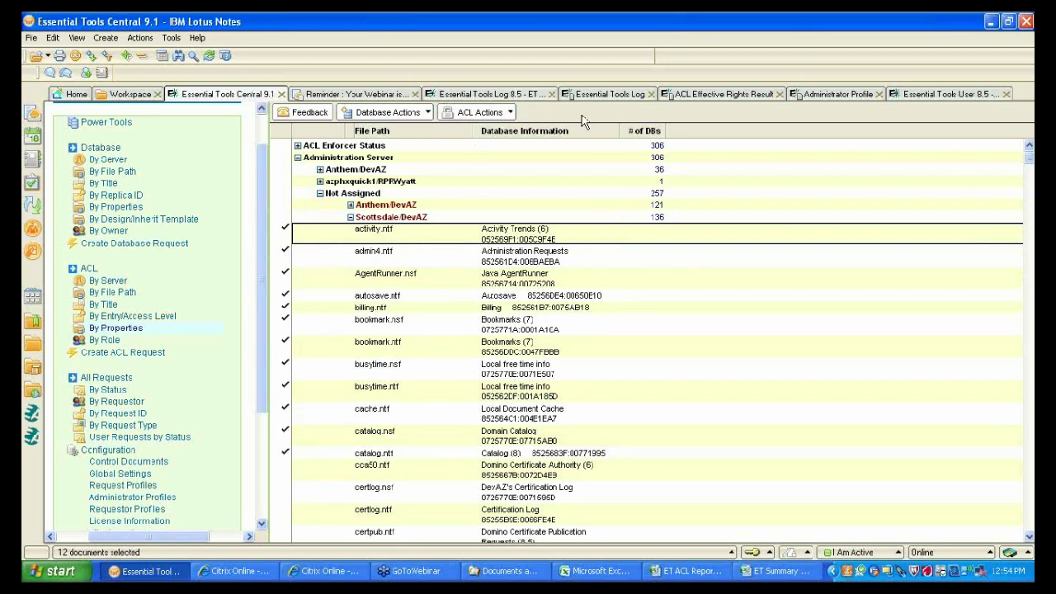
- Create an ACL Change request for the selected Scottsdale/DevAZ databases
click(487, 113)
click(490, 132)
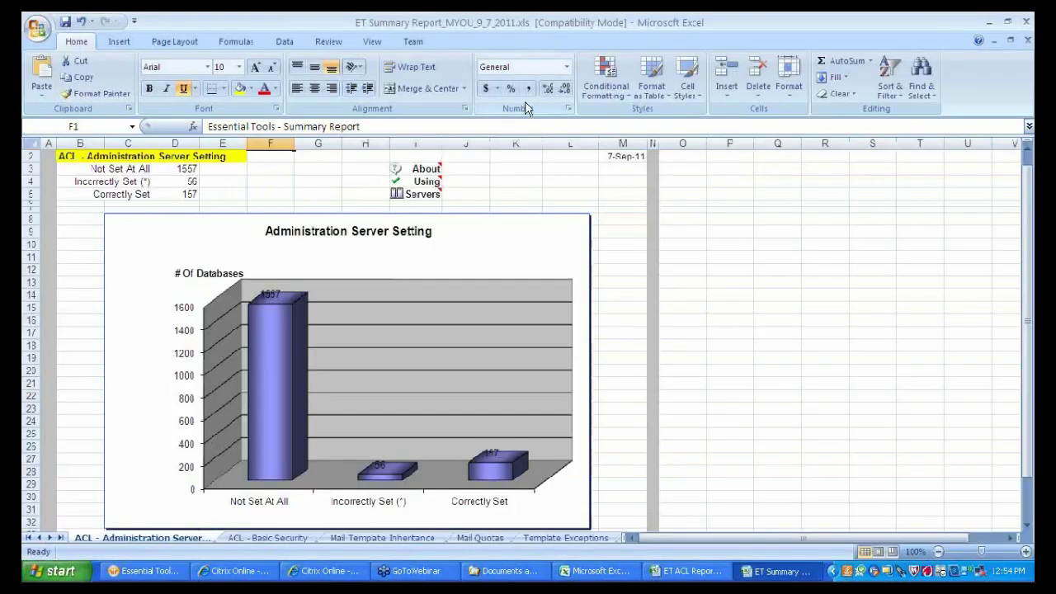
click(141, 580)
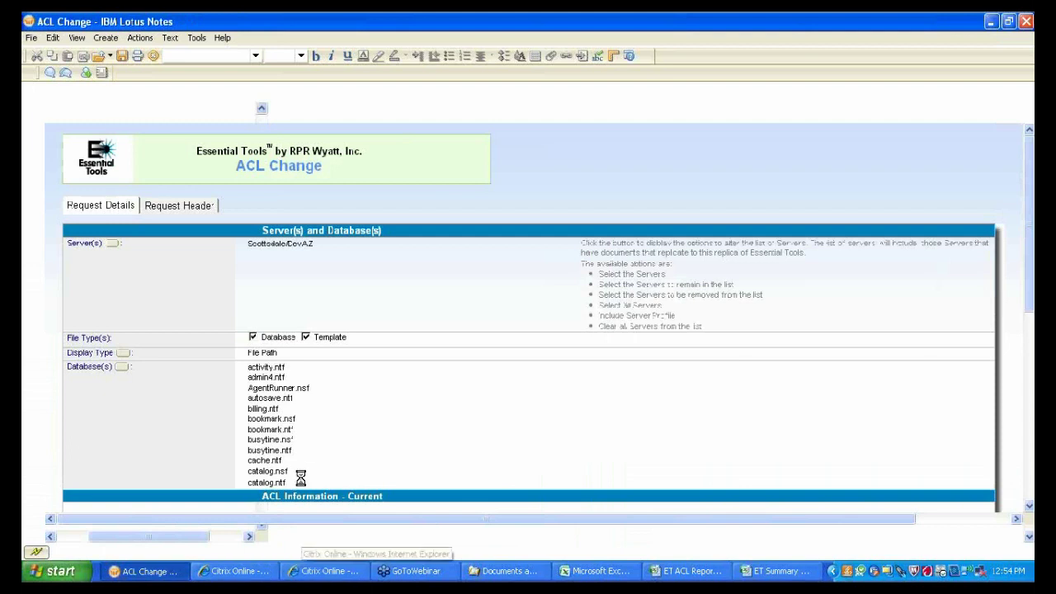
- Set the request's new Administration Server to Scottsdale/DevAZ, then save and close the request
scroll(515, 370, down, 5)
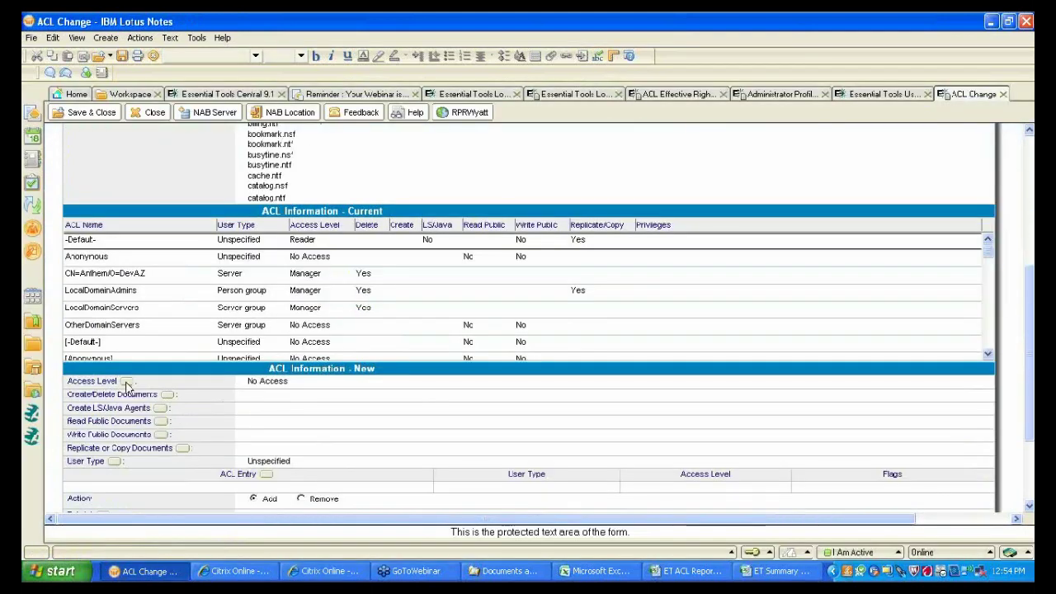
scroll(123, 387, down, 2)
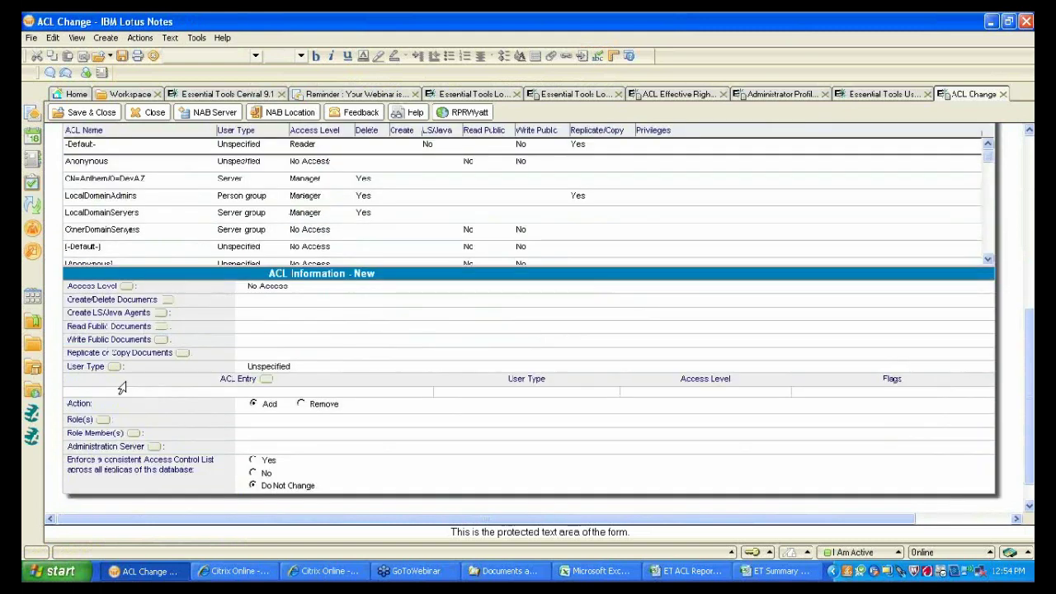
scroll(123, 388, down, 1)
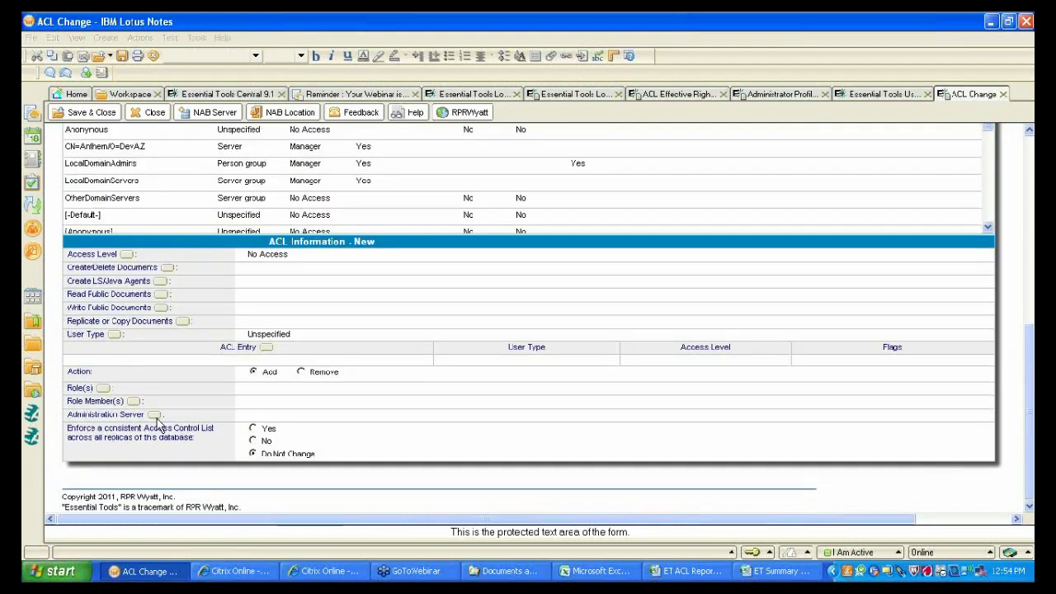
click(153, 414)
click(644, 162)
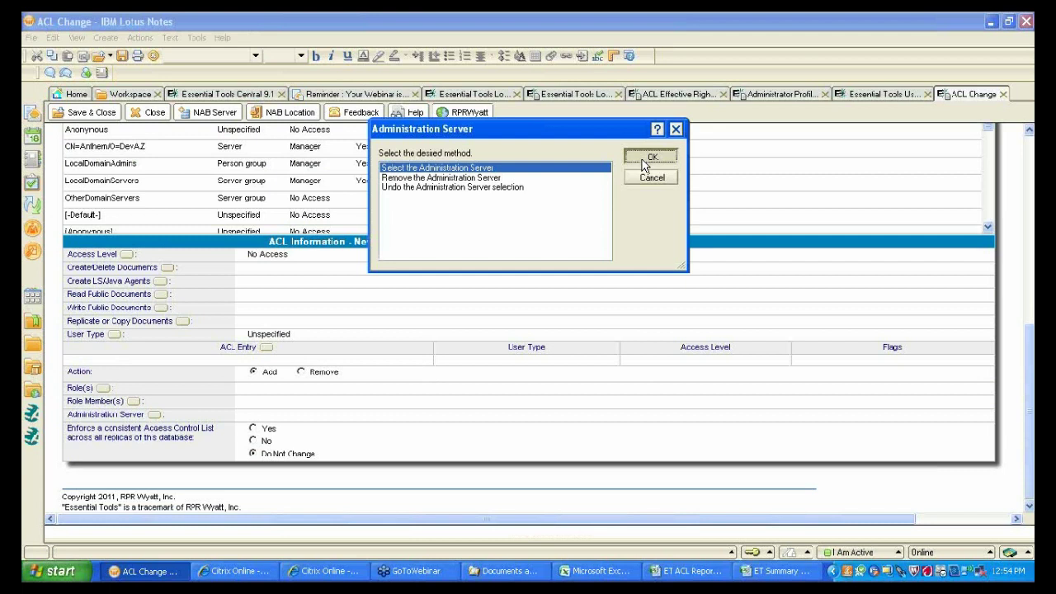
click(439, 177)
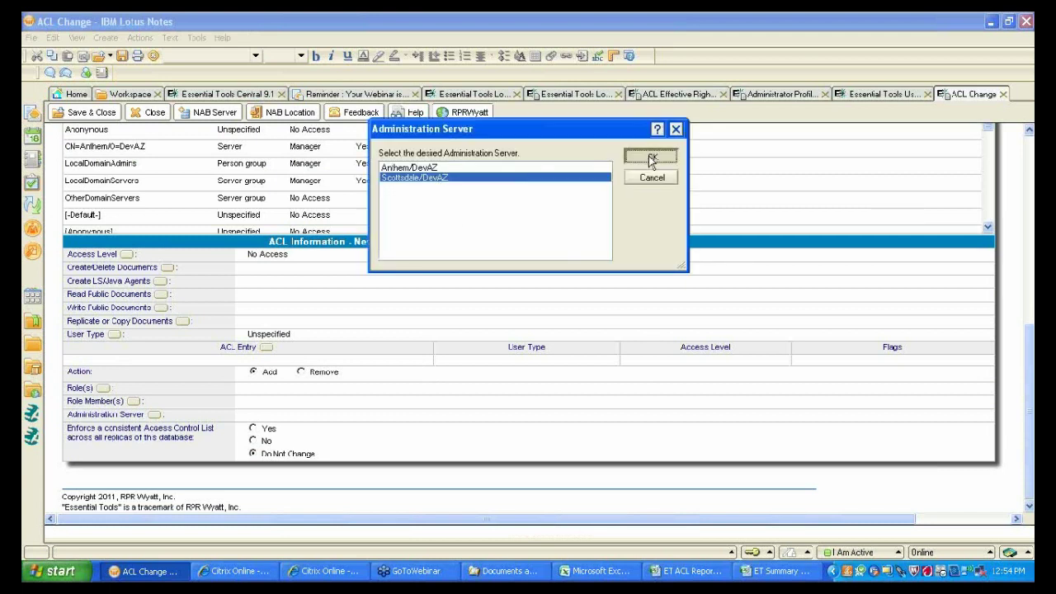
click(651, 158)
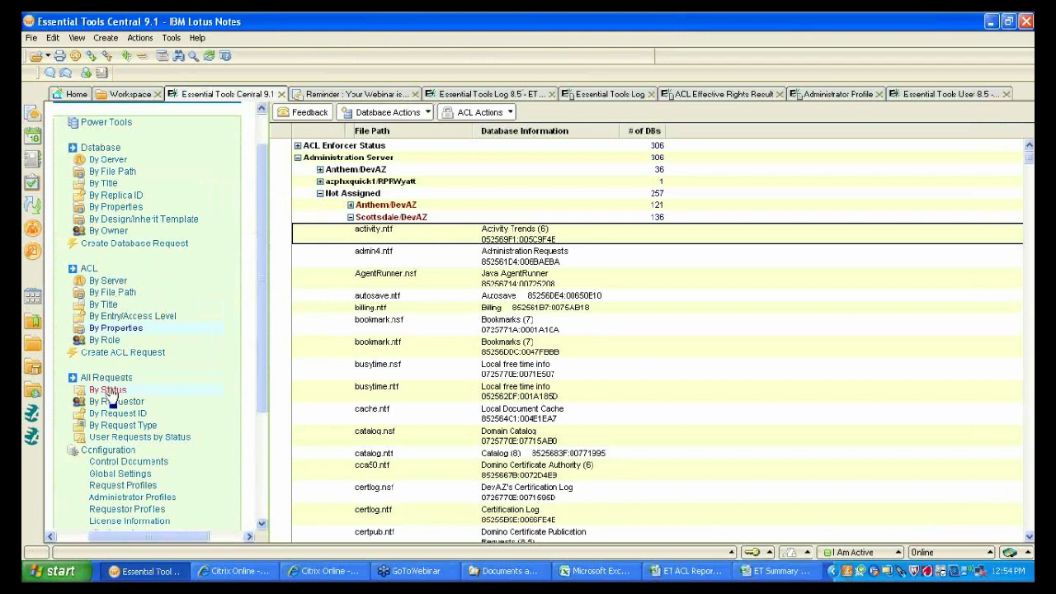
- List all requests by status, select the unprocessed Scottsdale ACL Change request, and widen the Process Information column to fit each entry on one line
click(108, 389)
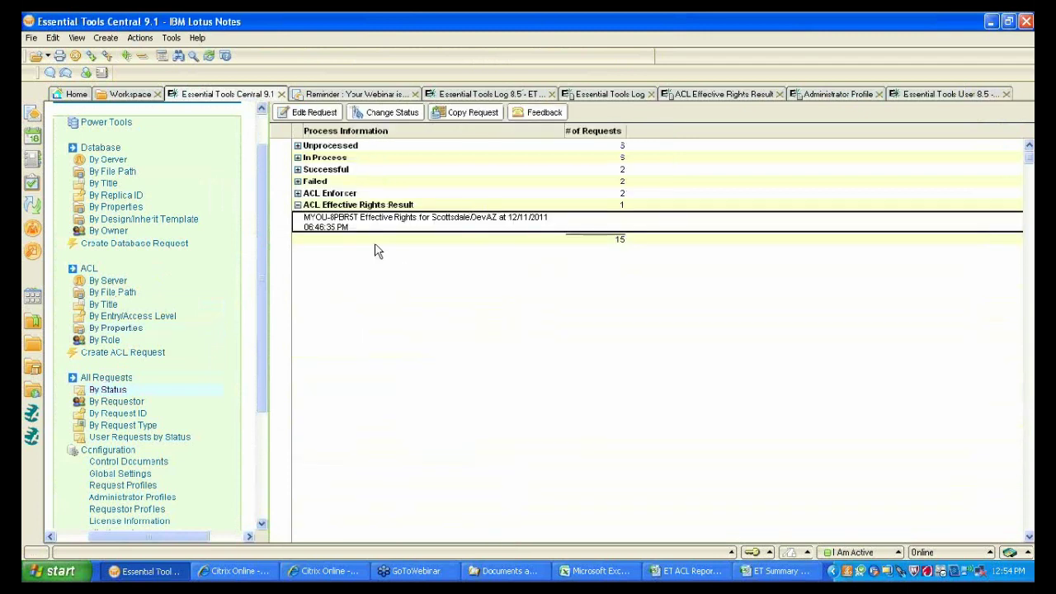
click(298, 145)
click(452, 168)
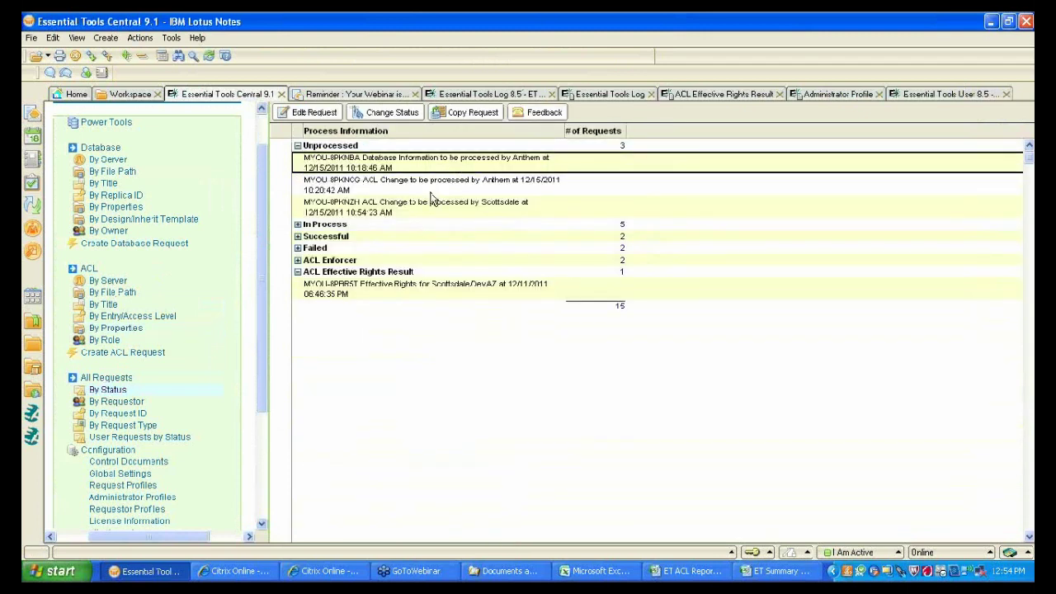
click(486, 211)
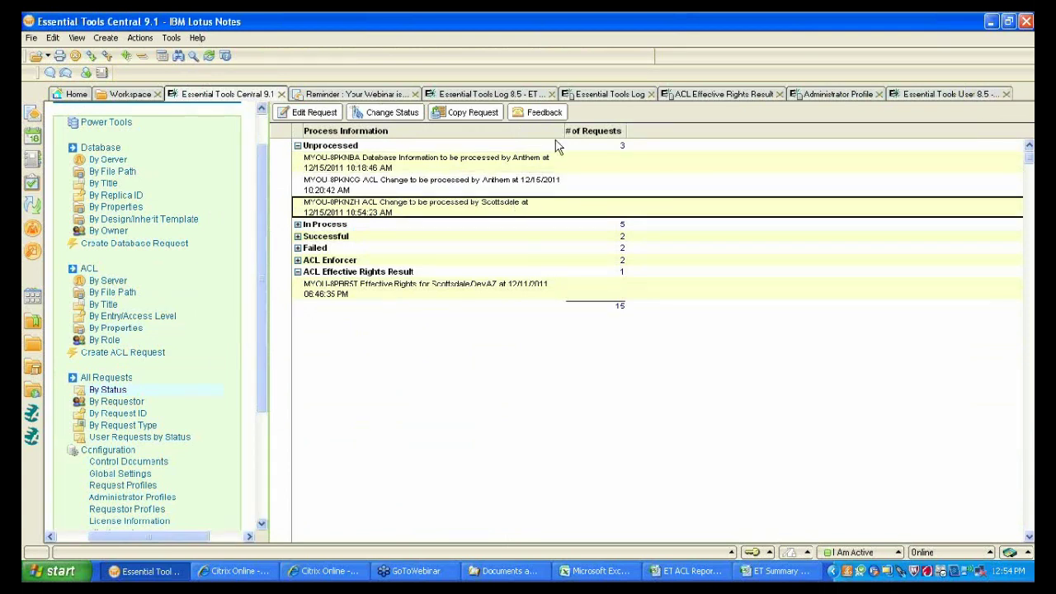
drag(566, 132, 688, 152)
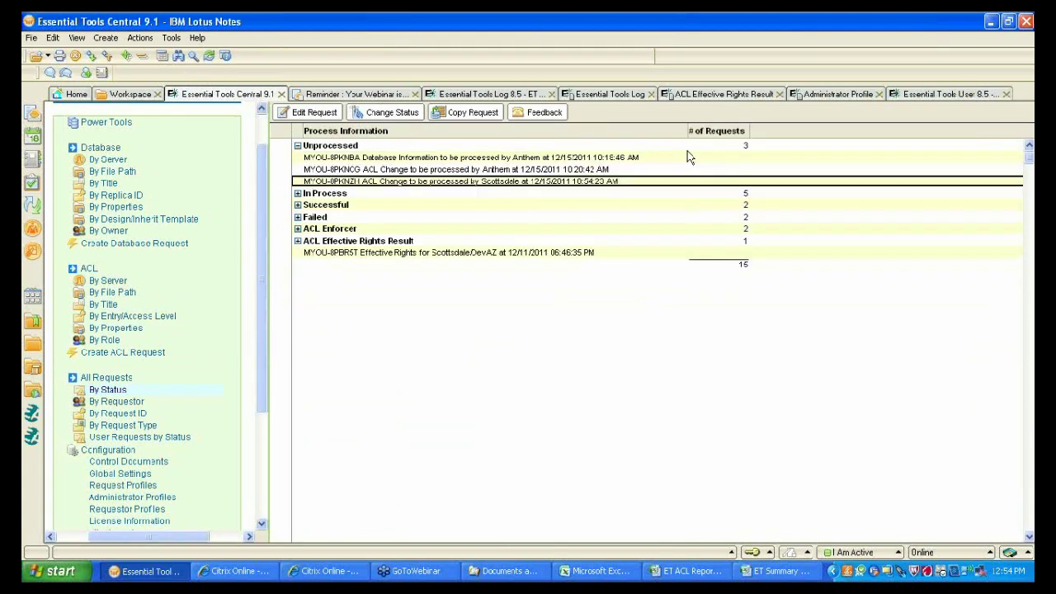
- Review the Administration Server Setting chart in the Excel summary report again, and go back to Essential Tools Central
click(763, 576)
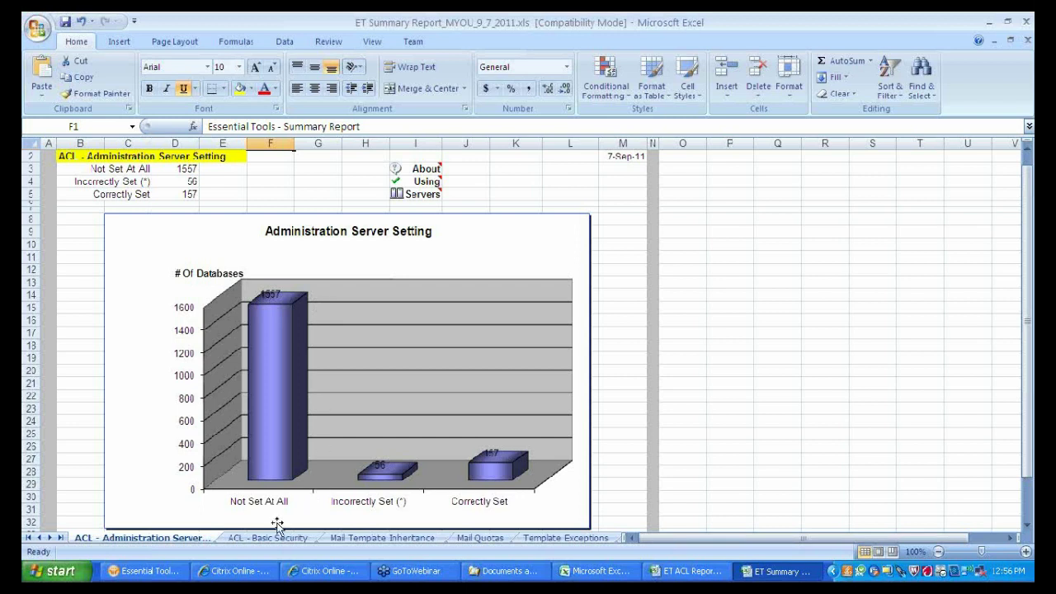
click(165, 571)
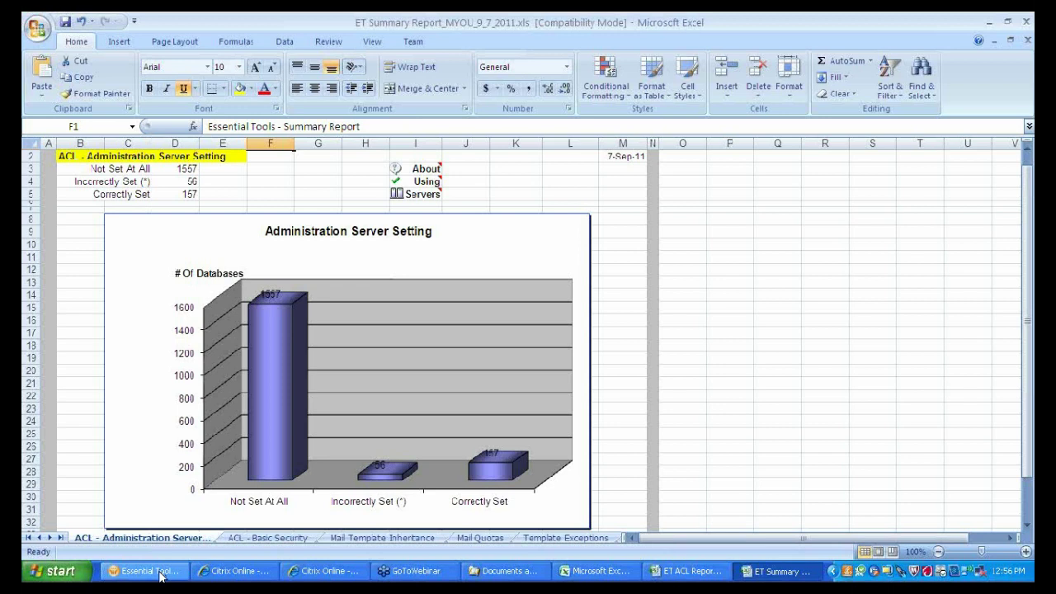